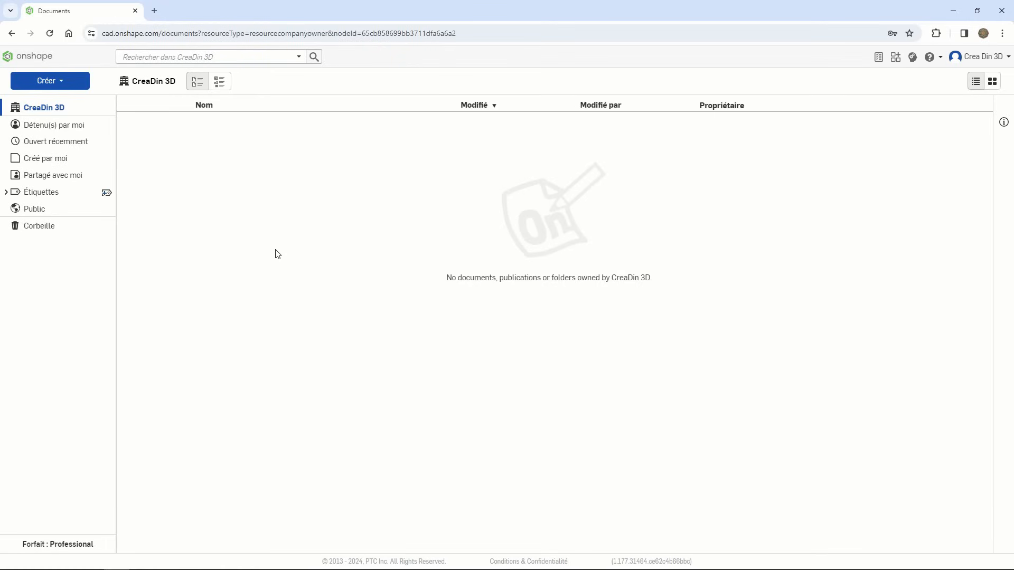
Step: Create a new document named Test
left_click(62, 84)
left_click(61, 100)
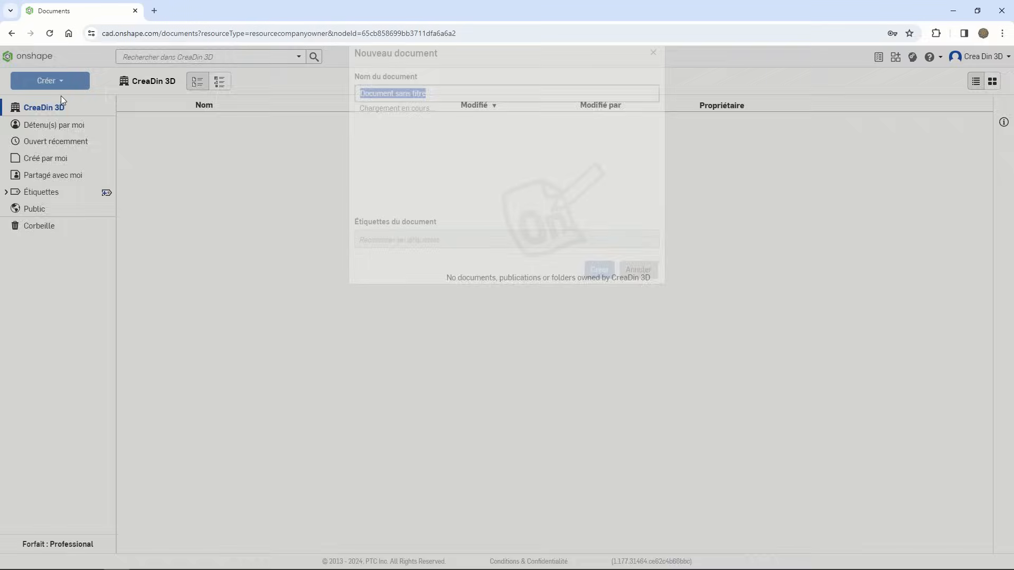
type("Test")
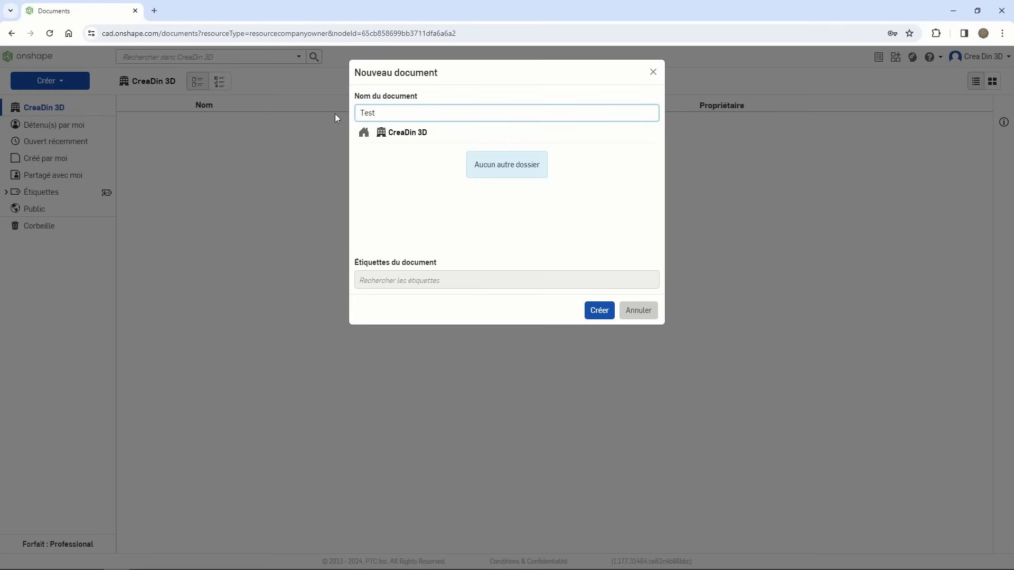
key("Return")
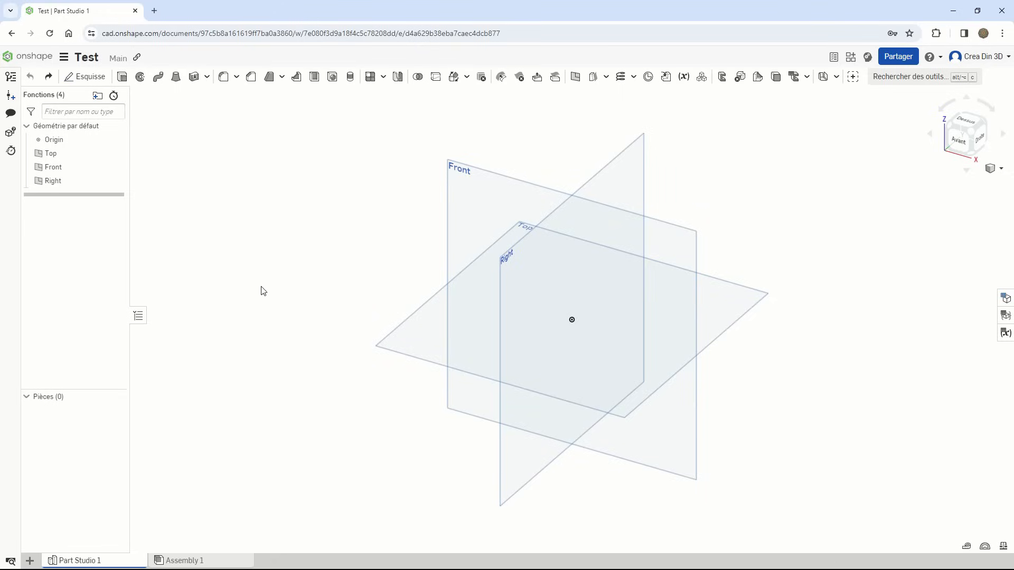
Step: Sketch a 60 by 60 mm center-point rectangle at the origin on the Top plane and finish the sketch
left_click(89, 80)
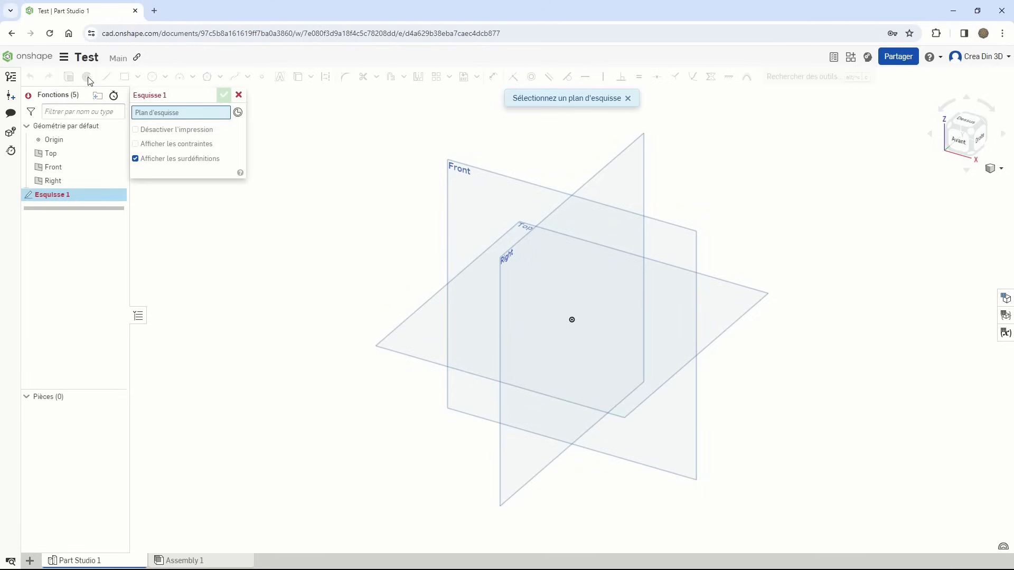
left_click(413, 343)
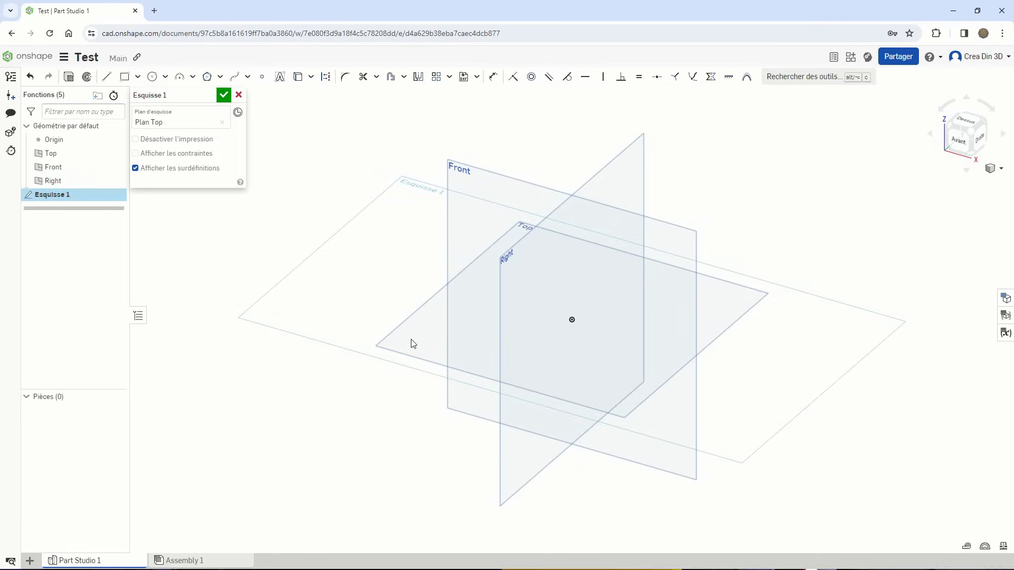
left_click(138, 77)
left_click(157, 115)
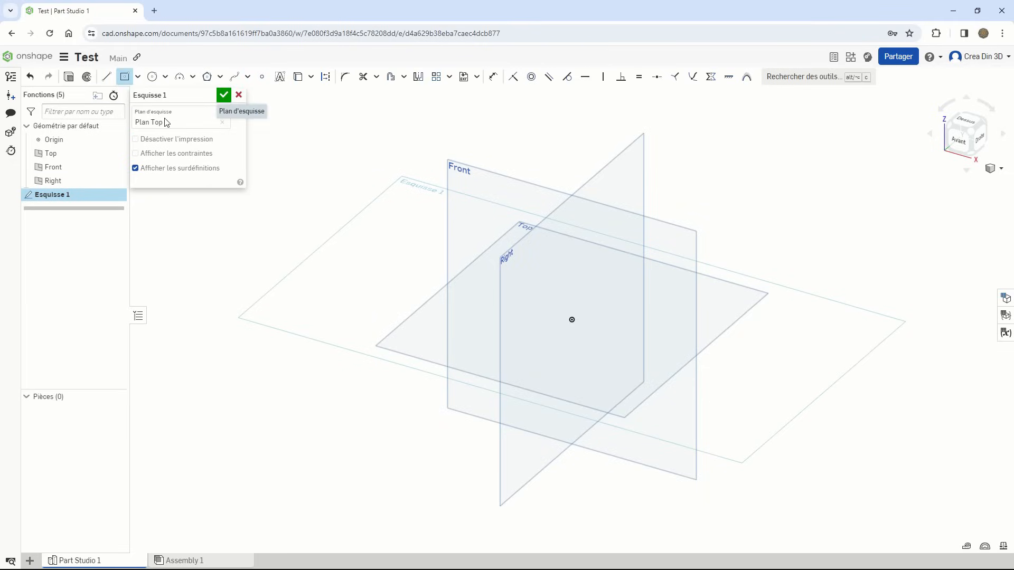
left_click(572, 320)
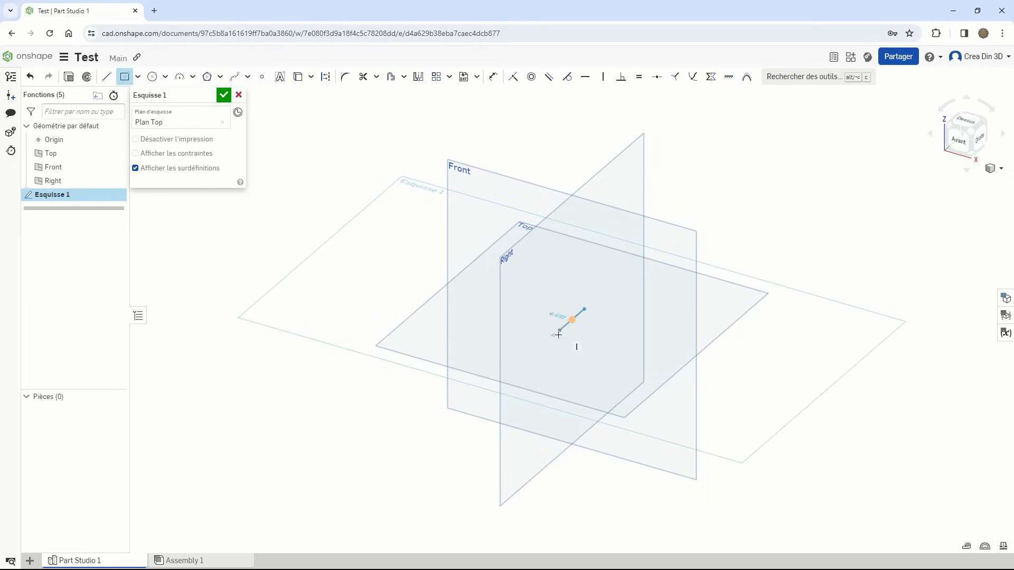
left_click(484, 340)
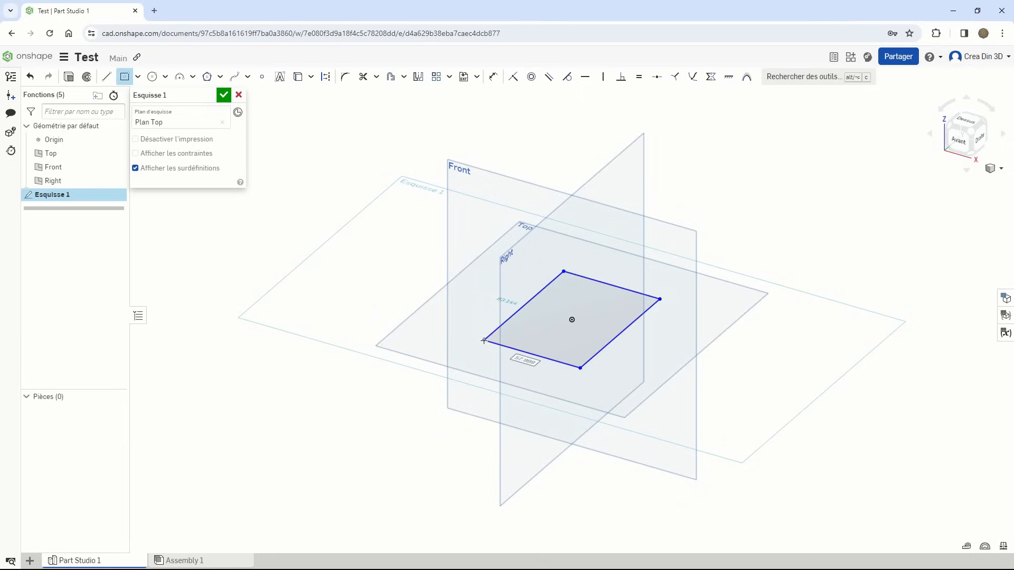
type("60")
key("Return")
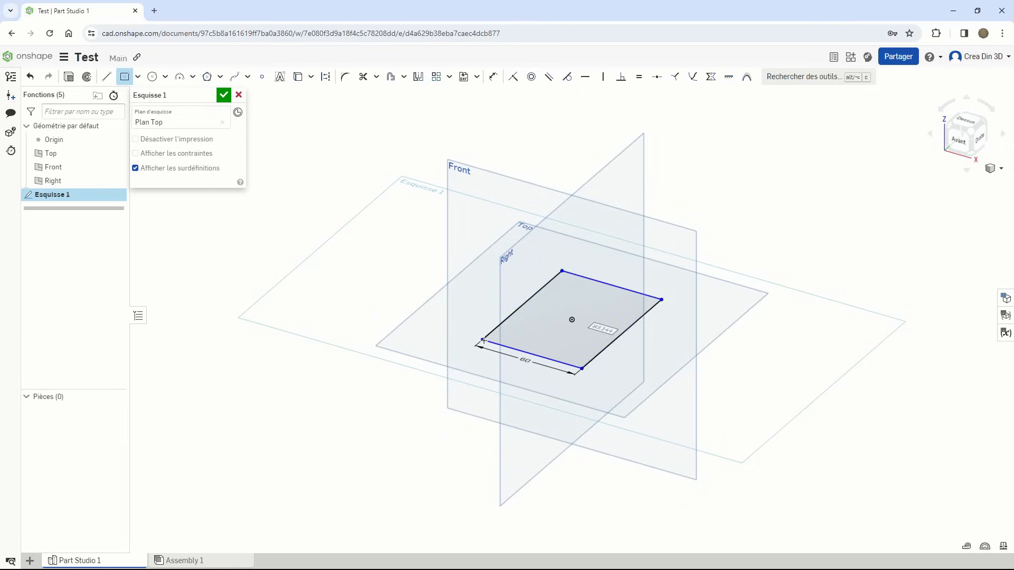
type("60")
key("Return")
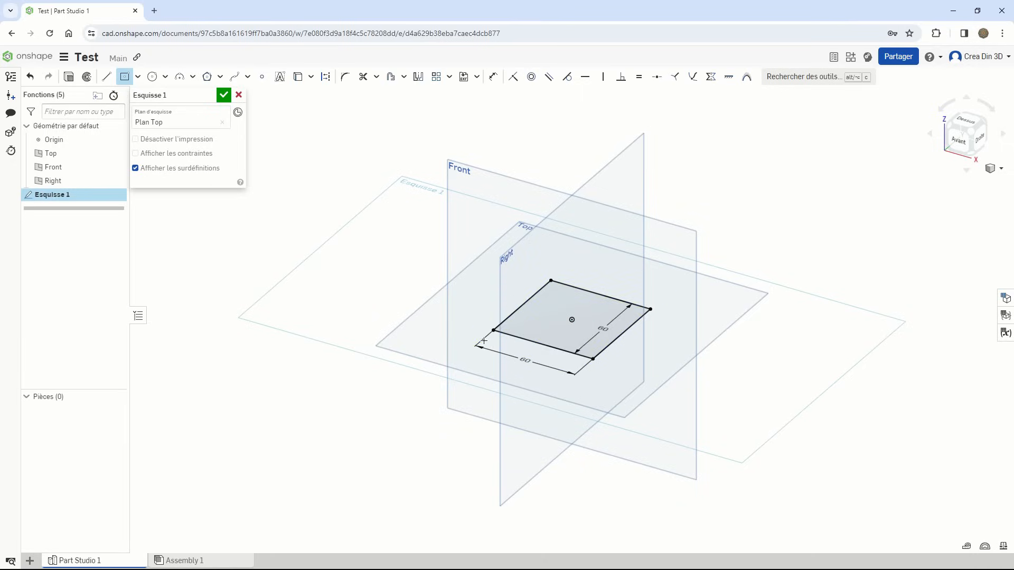
left_click(224, 95)
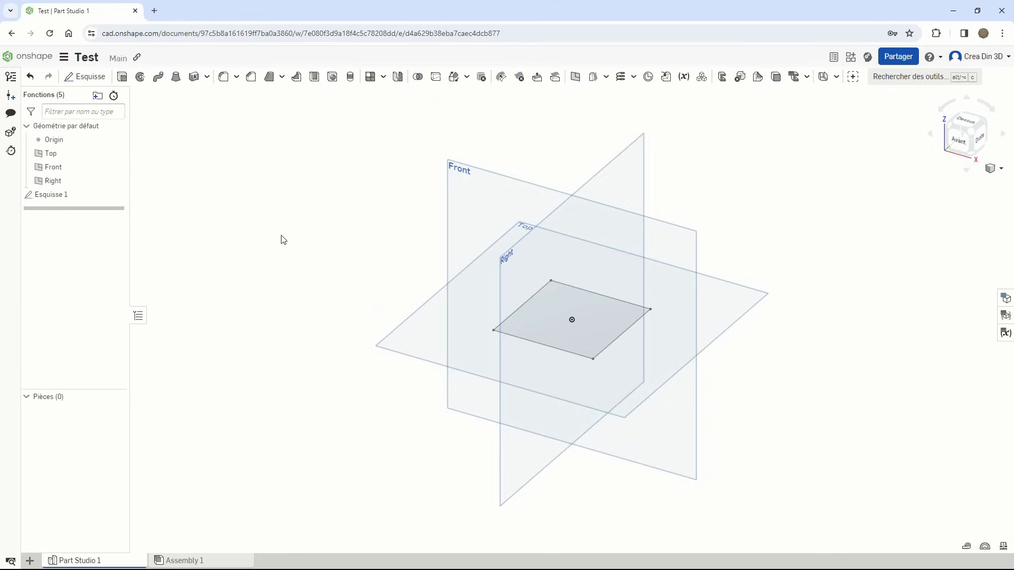
Step: Extrude the square sketch upward as a new solid with a depth of 60 mm
left_click(122, 77)
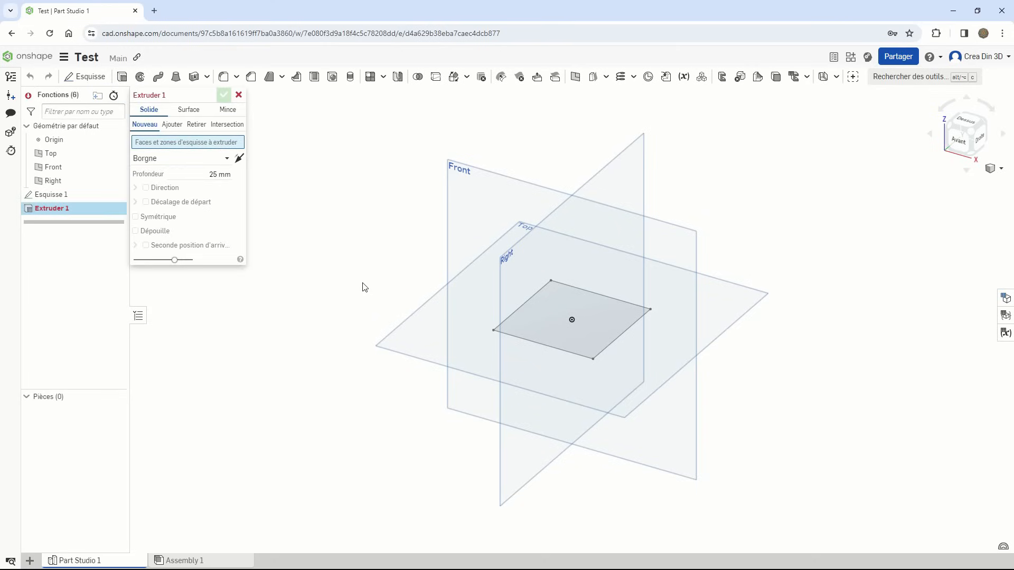
left_click(536, 326)
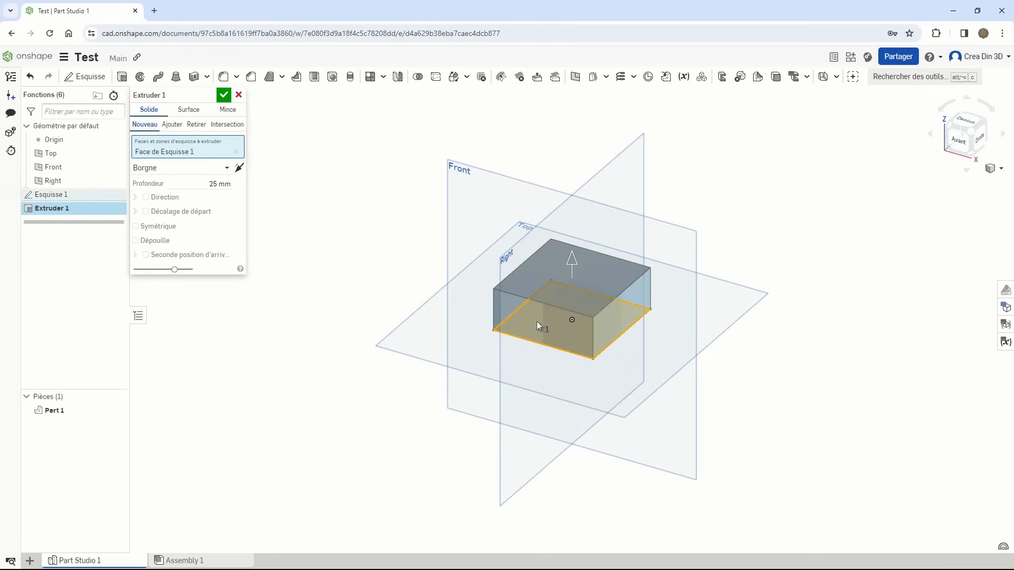
left_click_drag(574, 265, 569, 200)
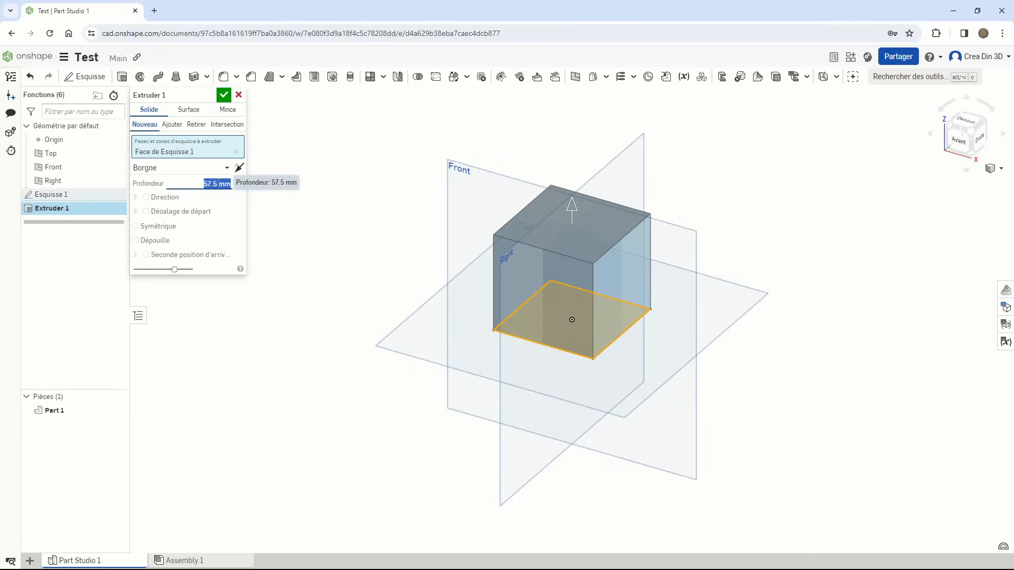
type("60")
left_click(224, 94)
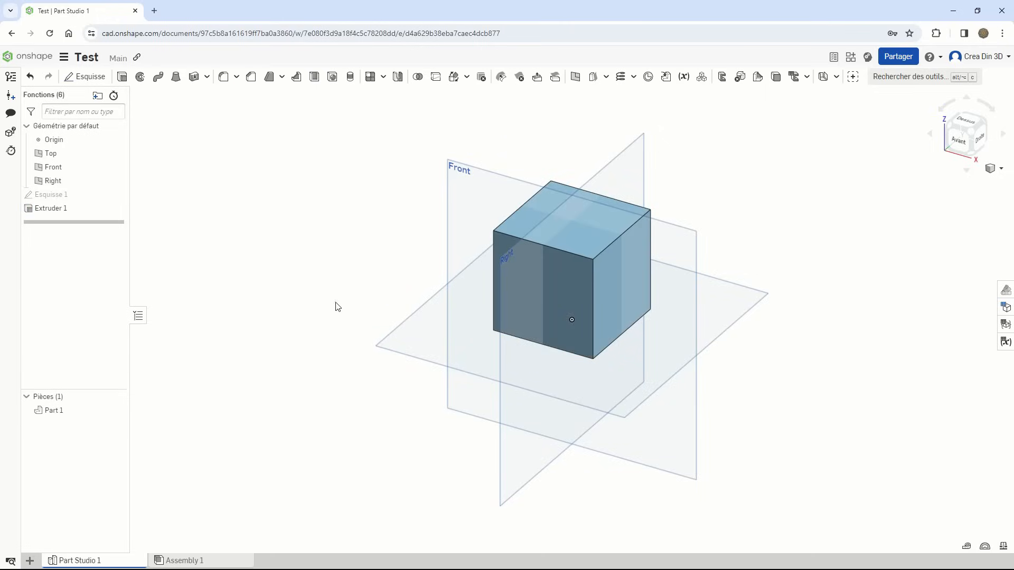
Step: Inspect the cube from other angles, then undo both the extrusion and the square sketch
right_click_drag(530, 473, 618, 350)
right_click_drag(469, 118, 383, 105)
left_click(965, 133)
key("ctrl+z")
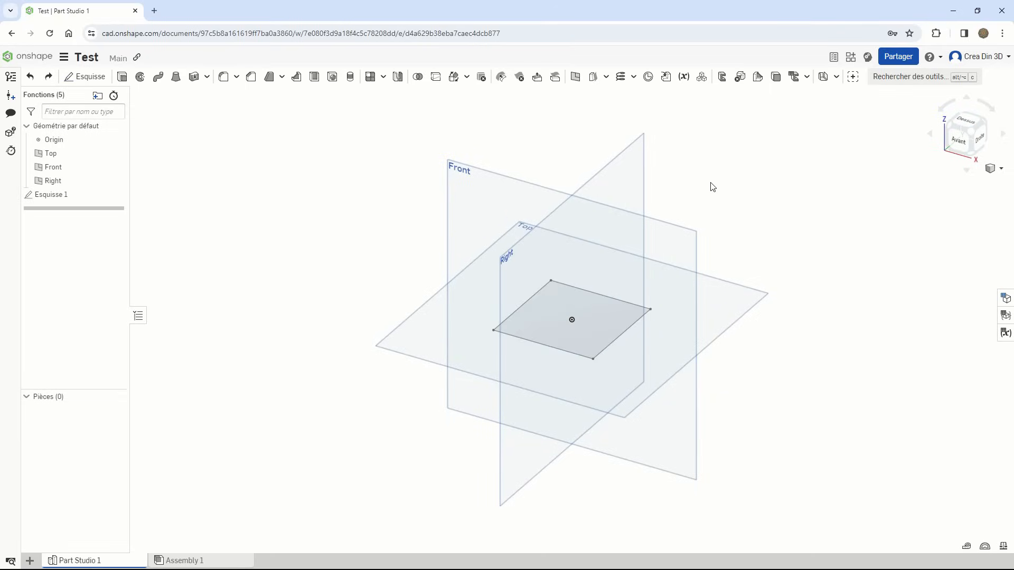
key("ctrl+z")
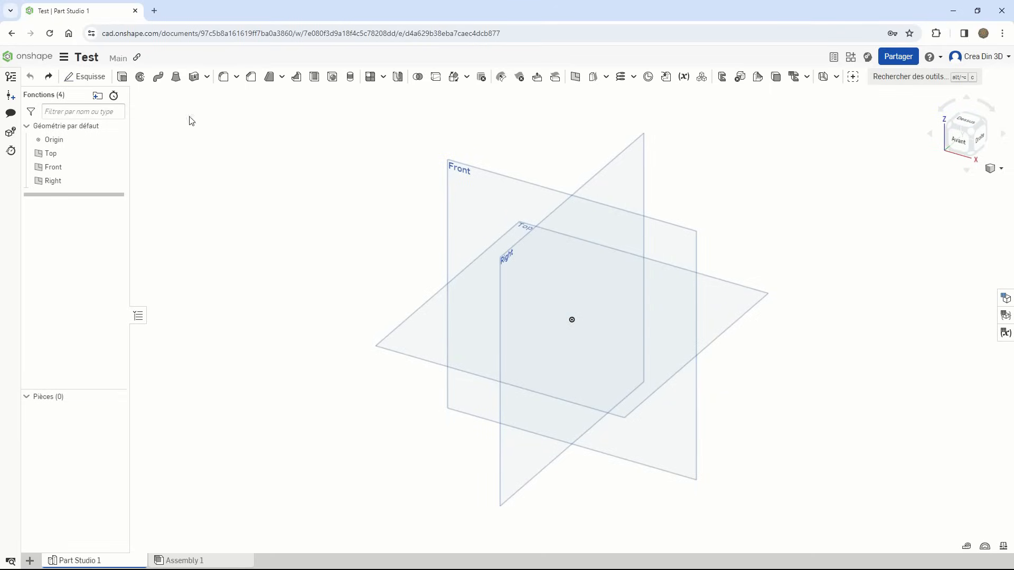
Step: Sketch a corner rectangle 20 mm wide and 60 mm high on the Front plane, beside the origin
left_click(84, 77)
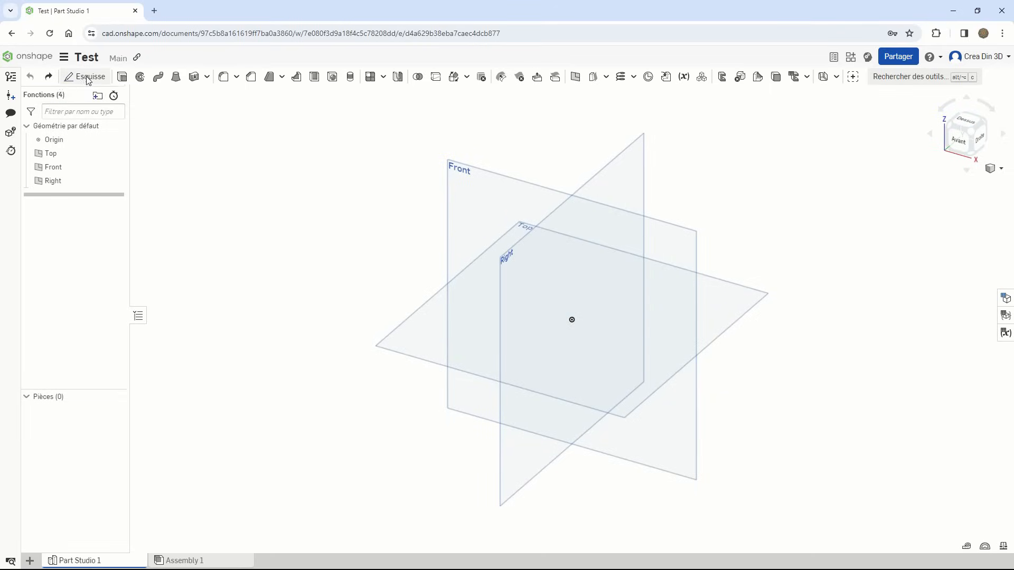
left_click(476, 208)
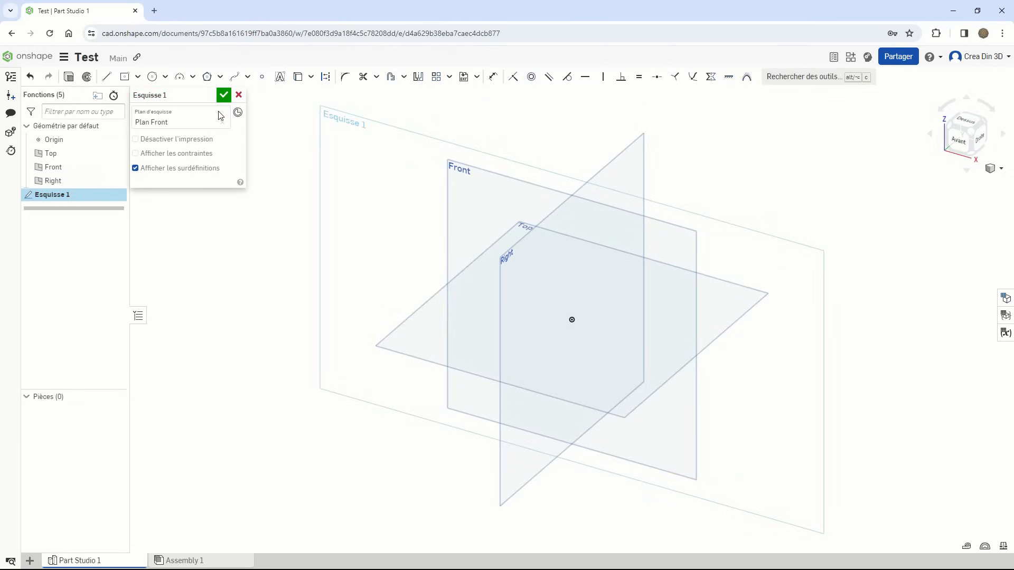
left_click(138, 77)
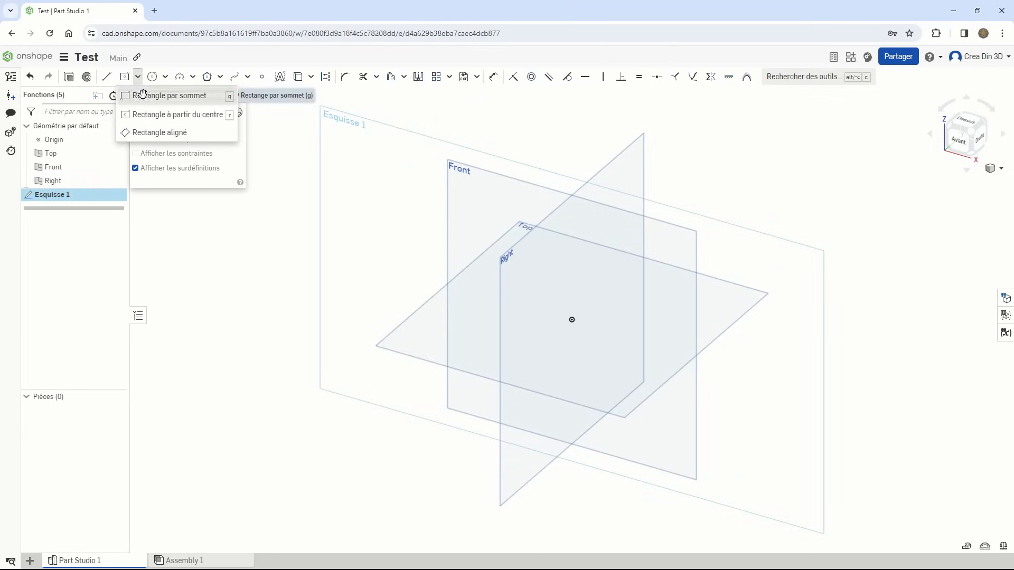
left_click(144, 98)
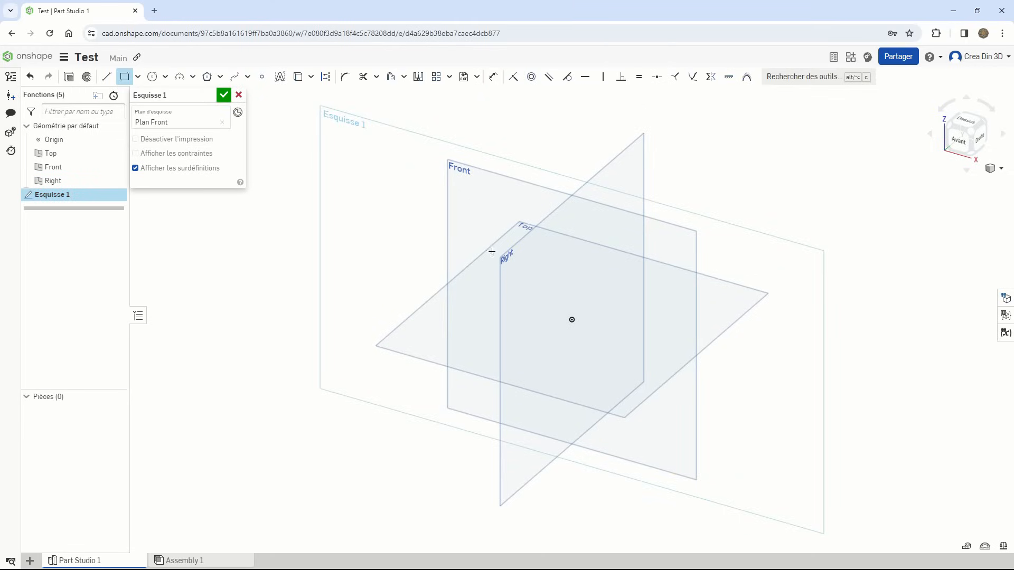
left_click(484, 217)
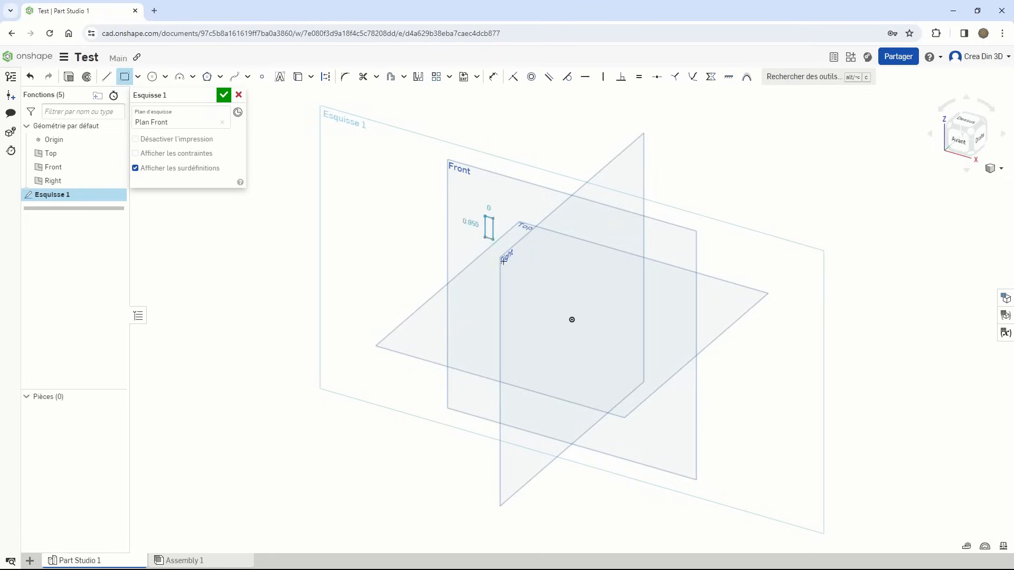
left_click(537, 311)
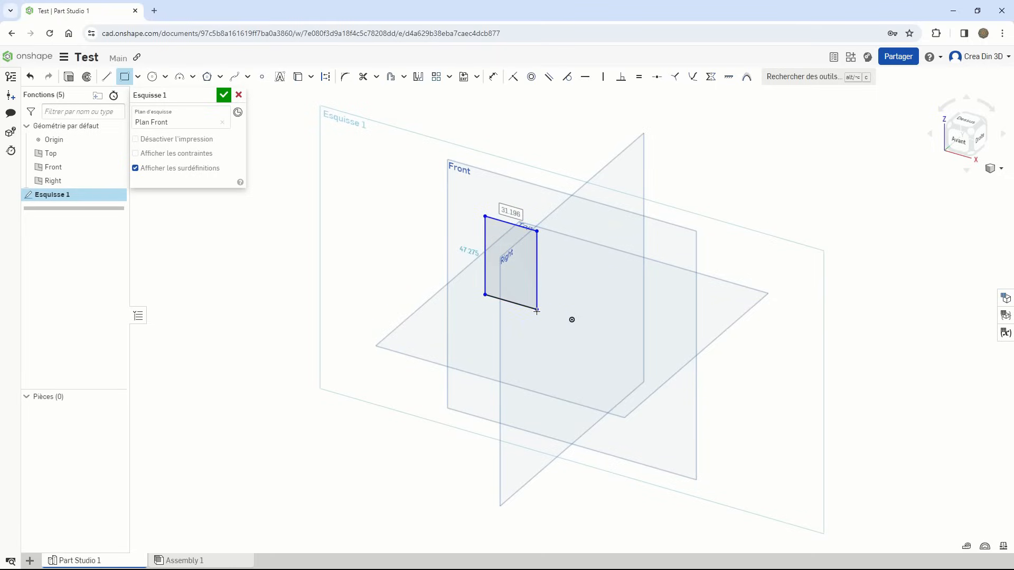
type("20")
key("Tab")
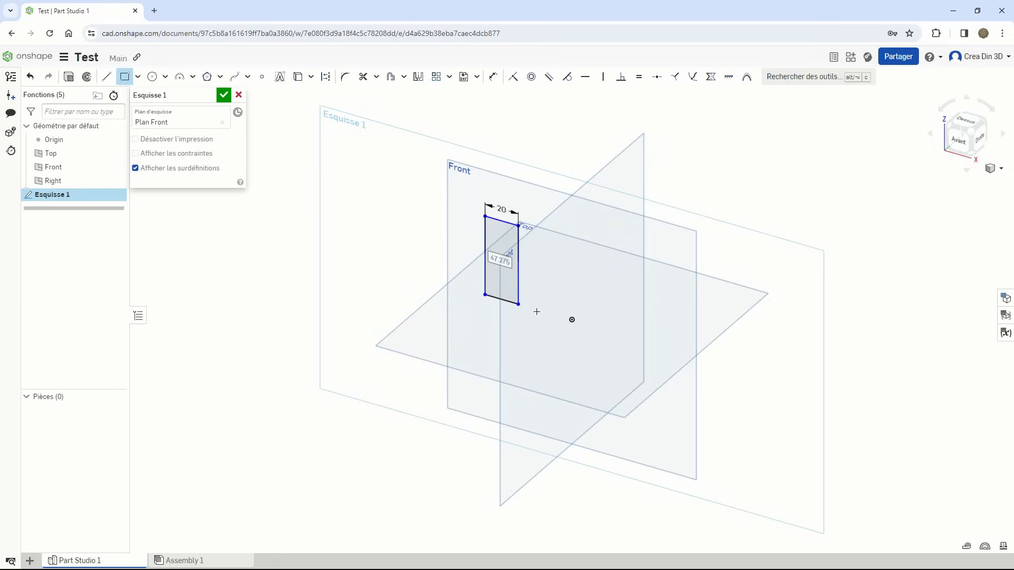
type("60")
key("Return")
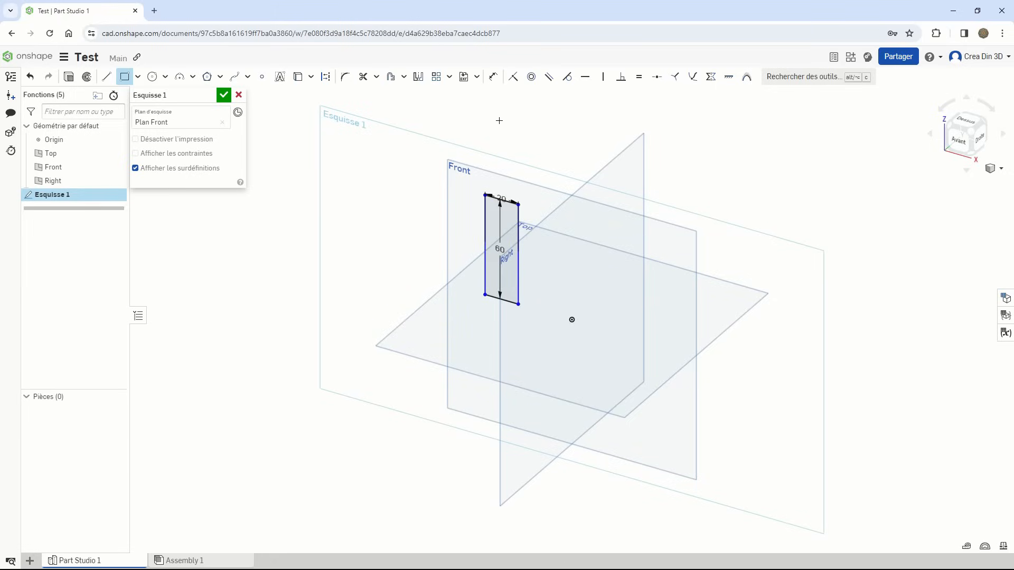
Step: Dimension the rectangle's vertical edge nearest the origin to 10 mm from the origin and finish the sketch
left_click(493, 77)
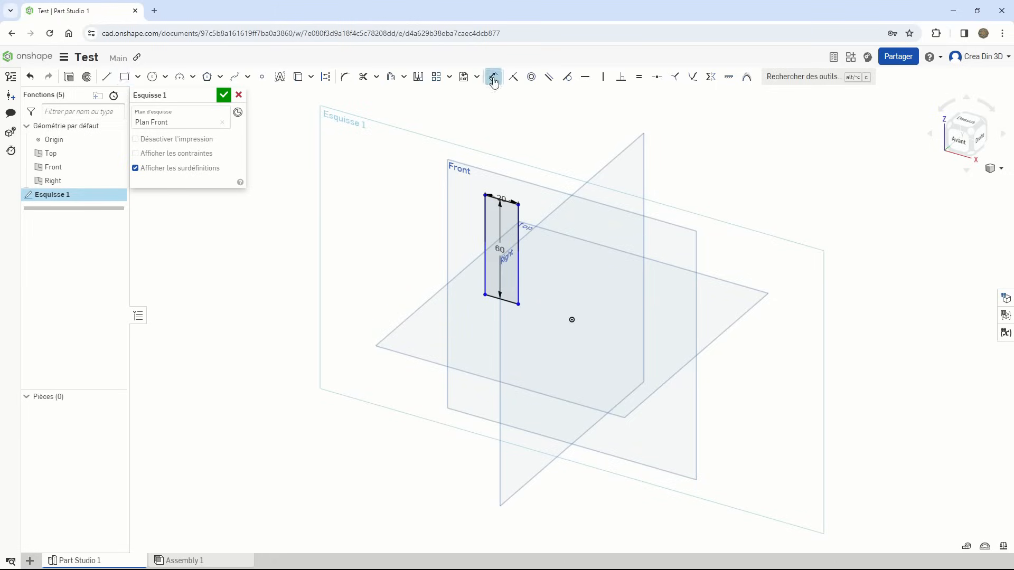
left_click(521, 287)
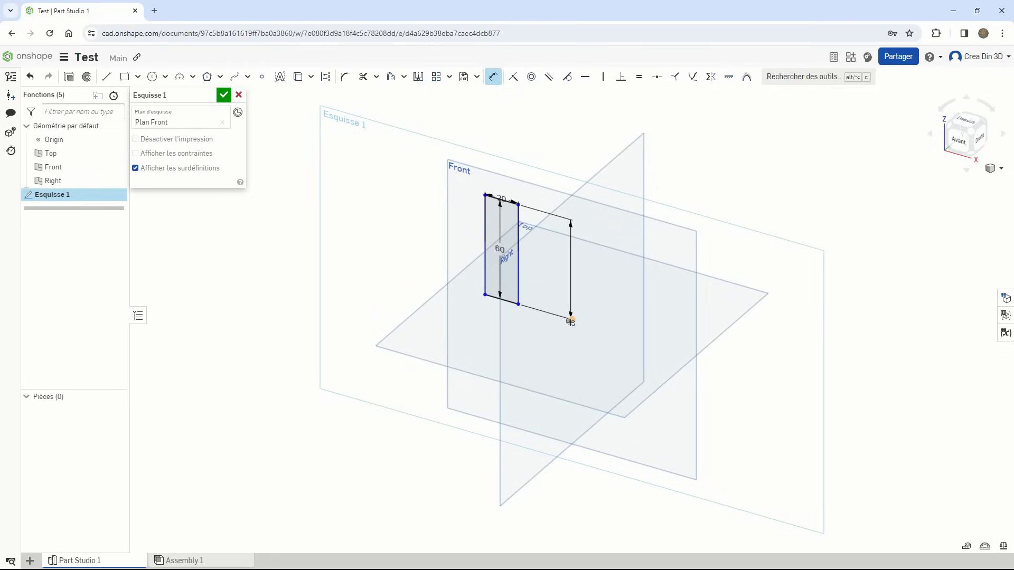
left_click(572, 319)
left_click(547, 342)
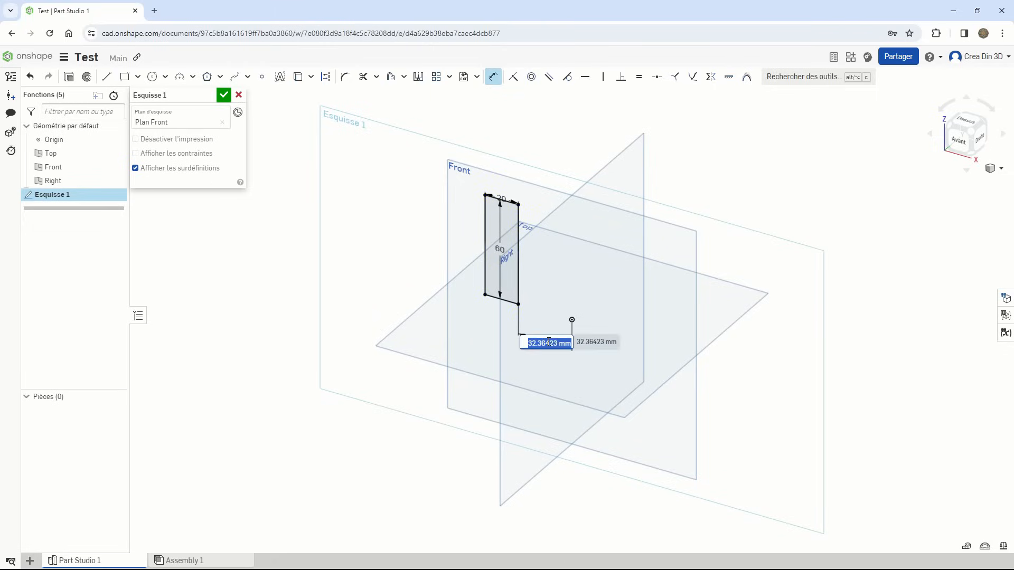
type("10")
key("Return")
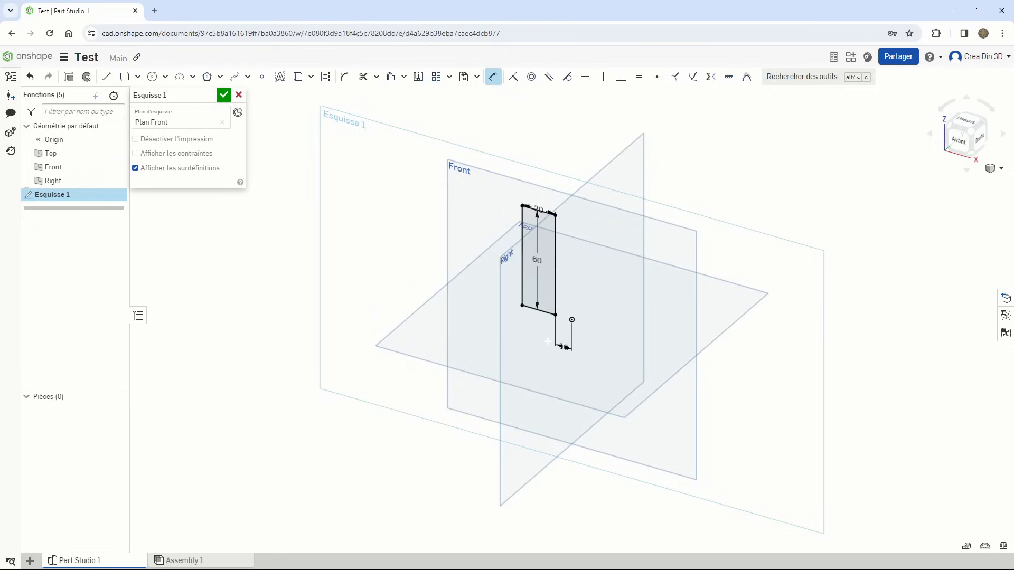
left_click(224, 96)
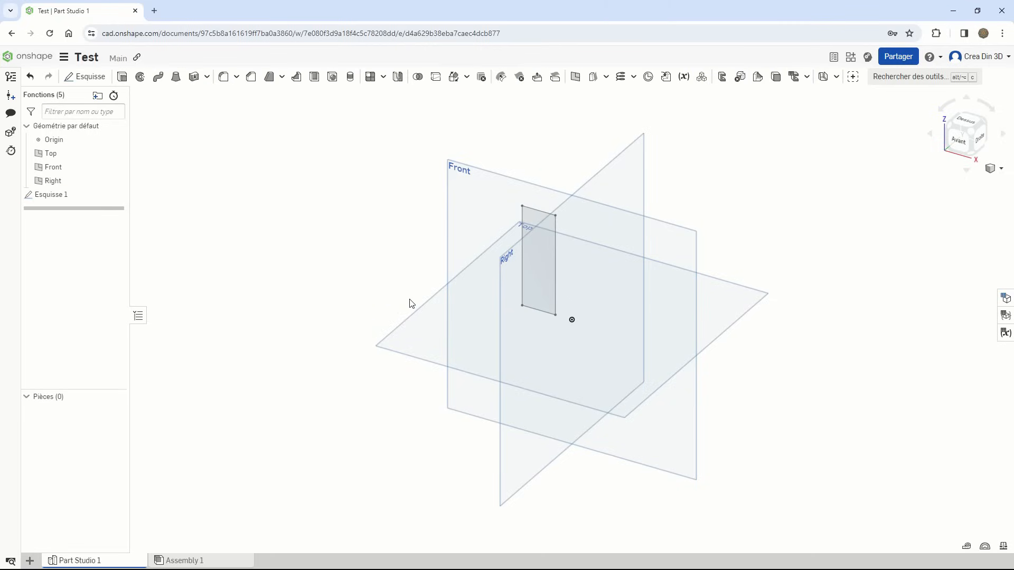
left_click(140, 76)
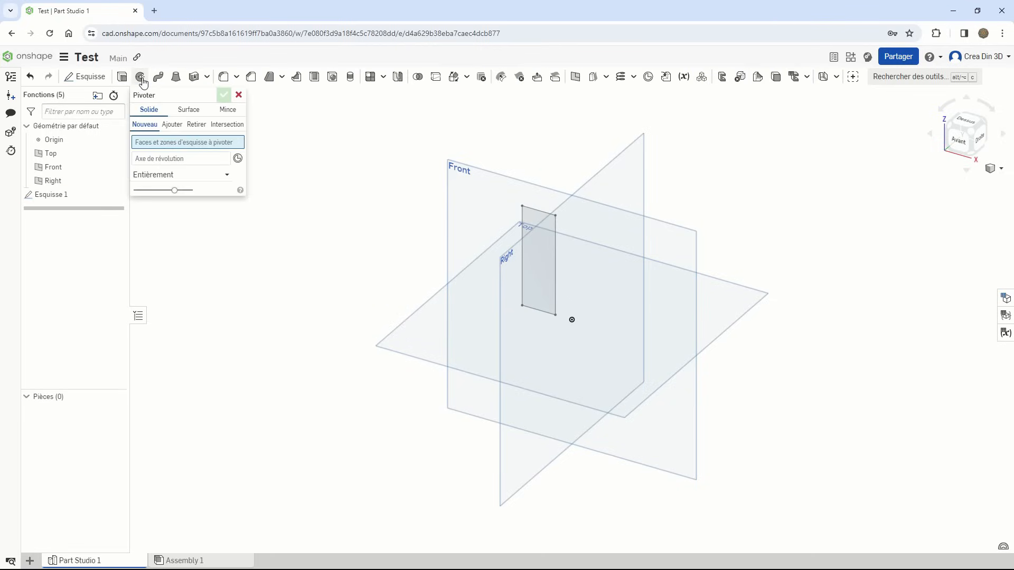
left_click(555, 263)
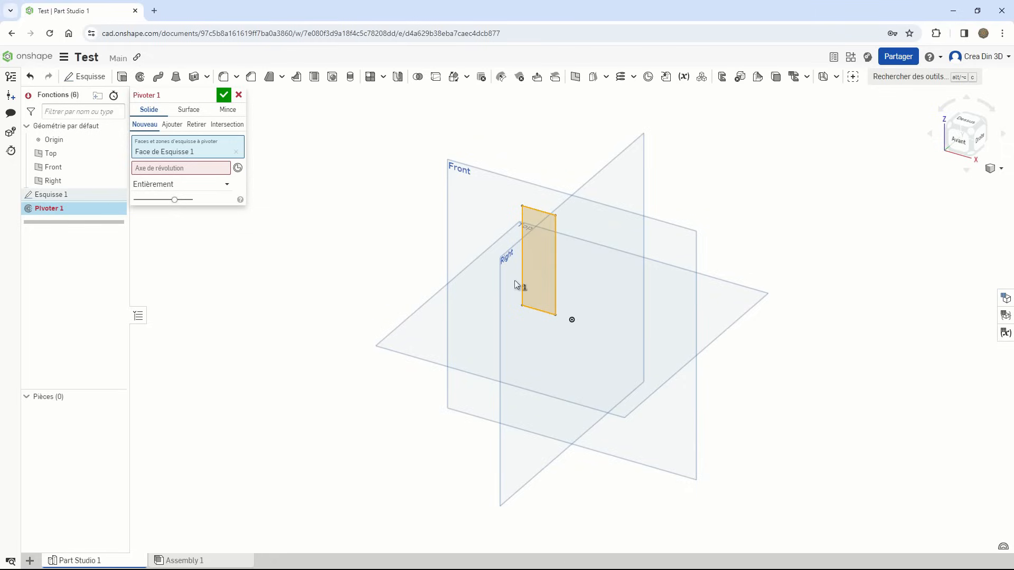
left_click(239, 94)
Step: Sketch a vertical line upward from the origin in a new Front plane sketch as a revolution axis, and finish the sketch
left_click(84, 76)
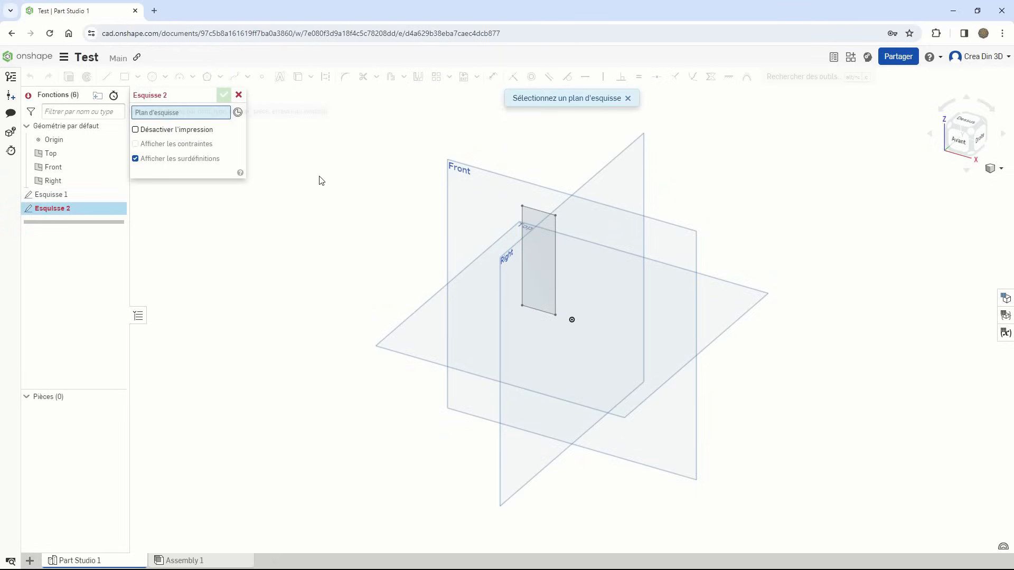
left_click(481, 210)
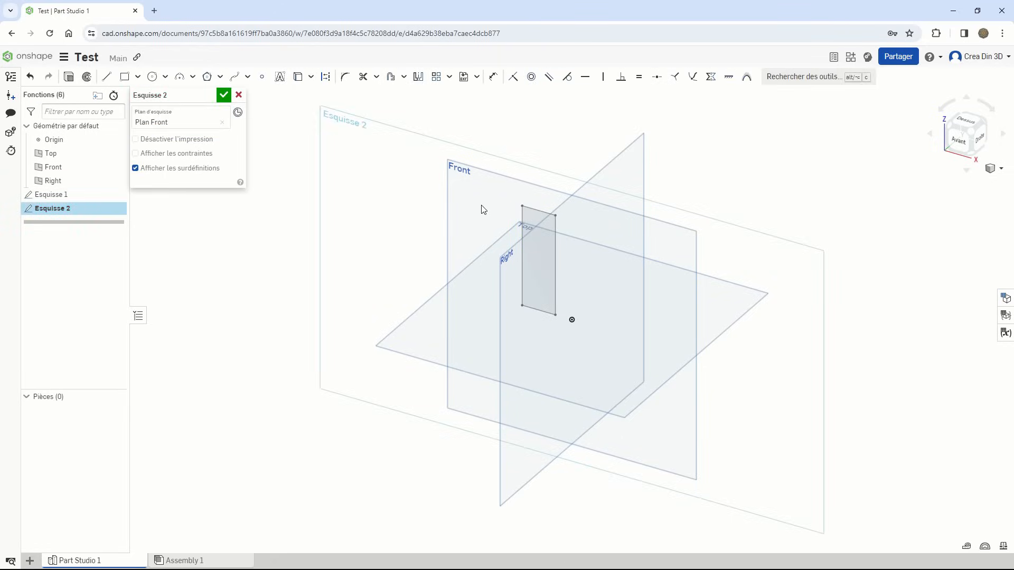
left_click(106, 77)
left_click(572, 320)
left_click(573, 138)
key("Escape")
left_click(223, 96)
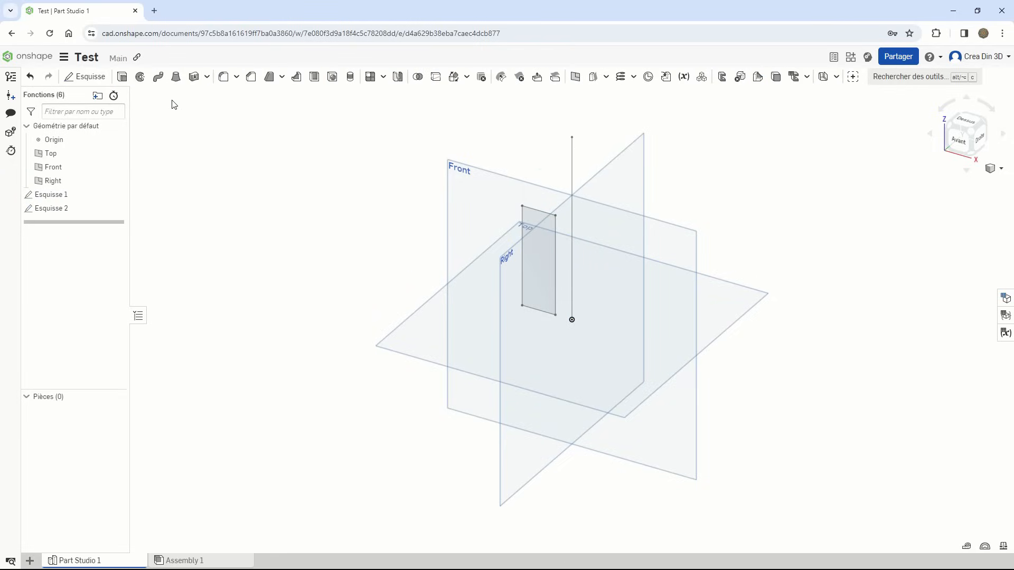
Step: Revolve the rectangle a full turn into a new solid around the vertical axis through the origin
left_click(140, 77)
left_click(546, 258)
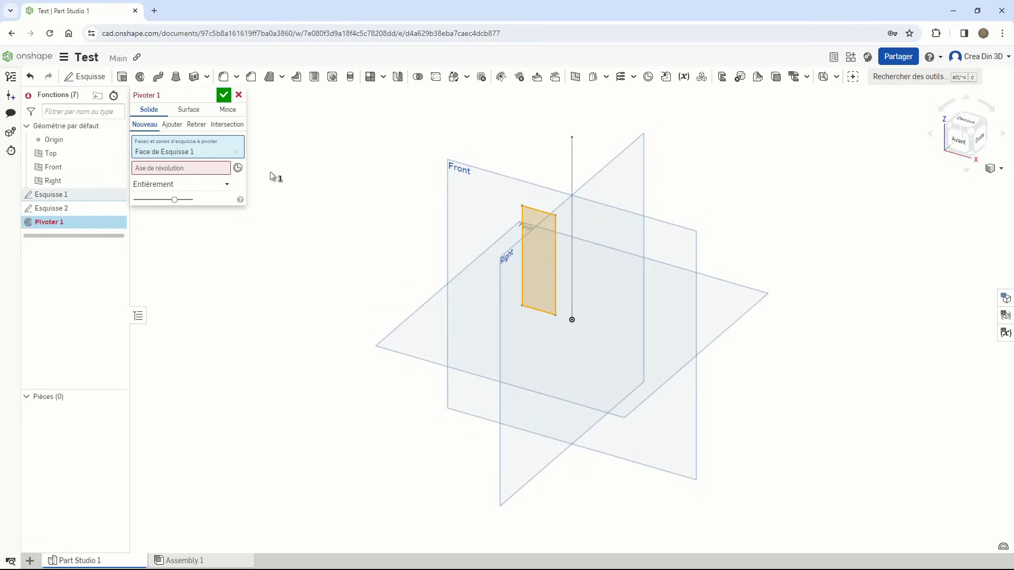
left_click(235, 168)
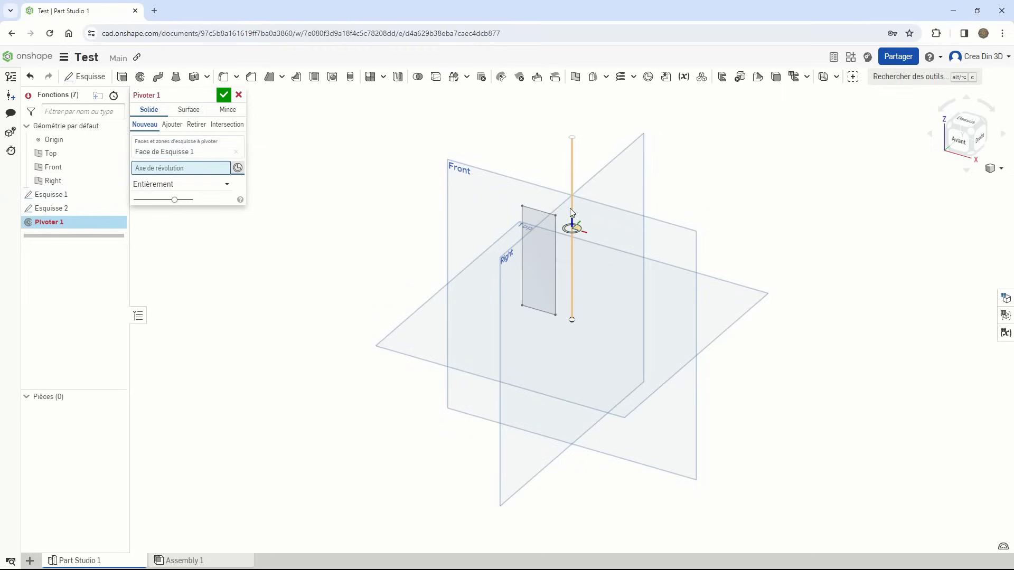
left_click(569, 309)
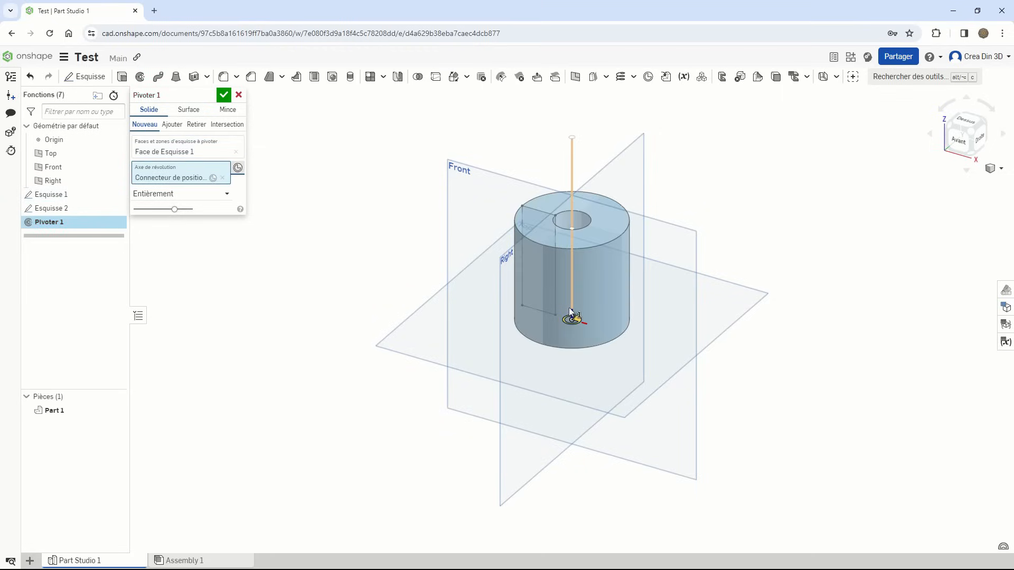
left_click(223, 97)
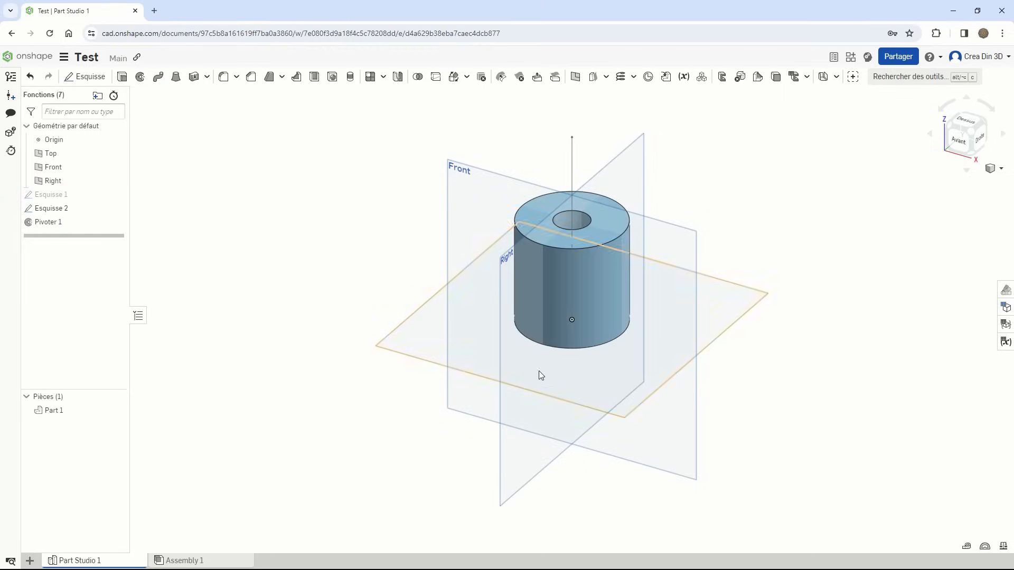
Step: View the hollow cylinder from another side, and undo the revolve and both sketches
right_click_drag(539, 371, 583, 183)
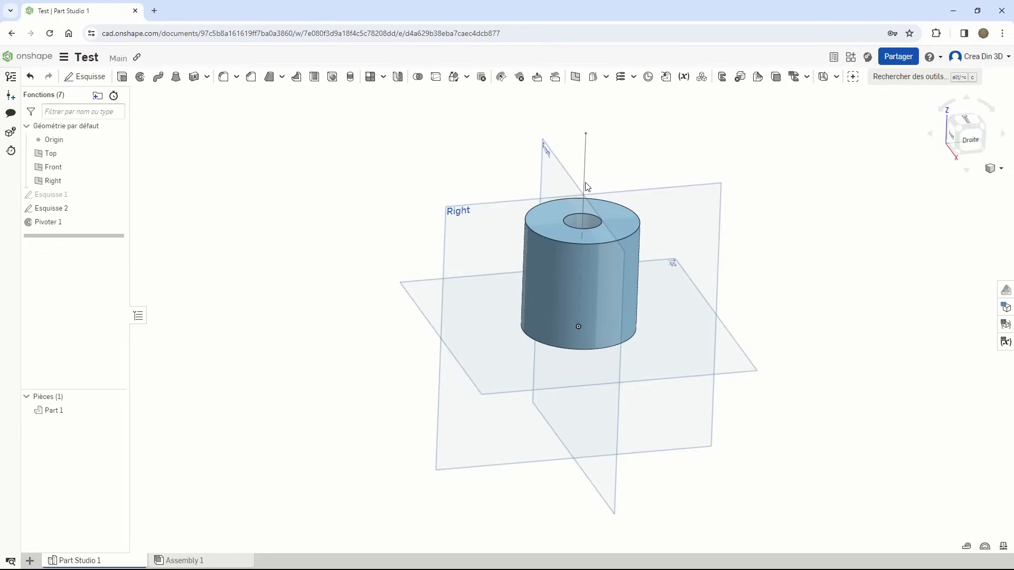
key("ctrl+z")
key("ctrl+z")
key("ctrl+z")
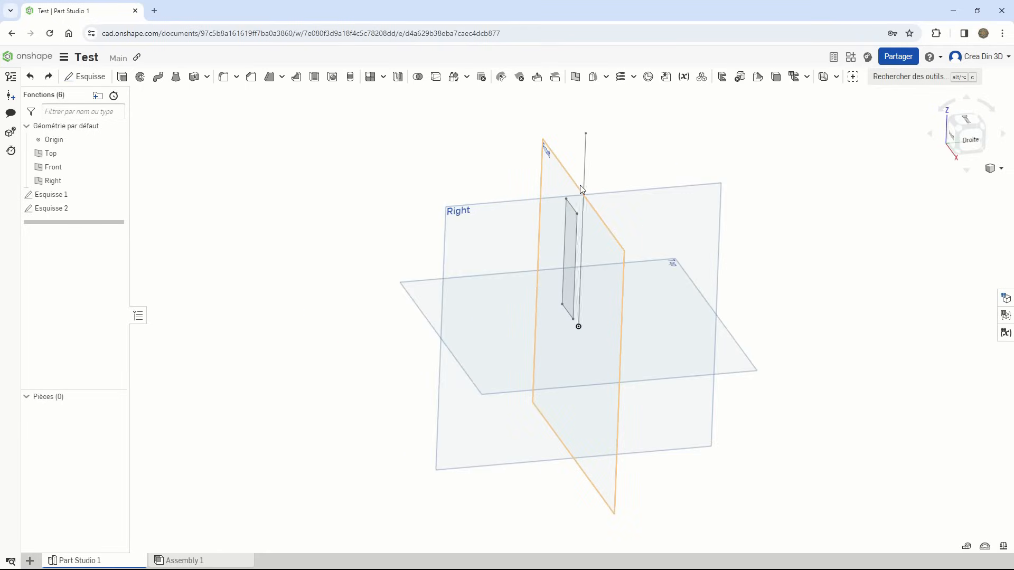
right_click_drag(686, 373, 750, 365)
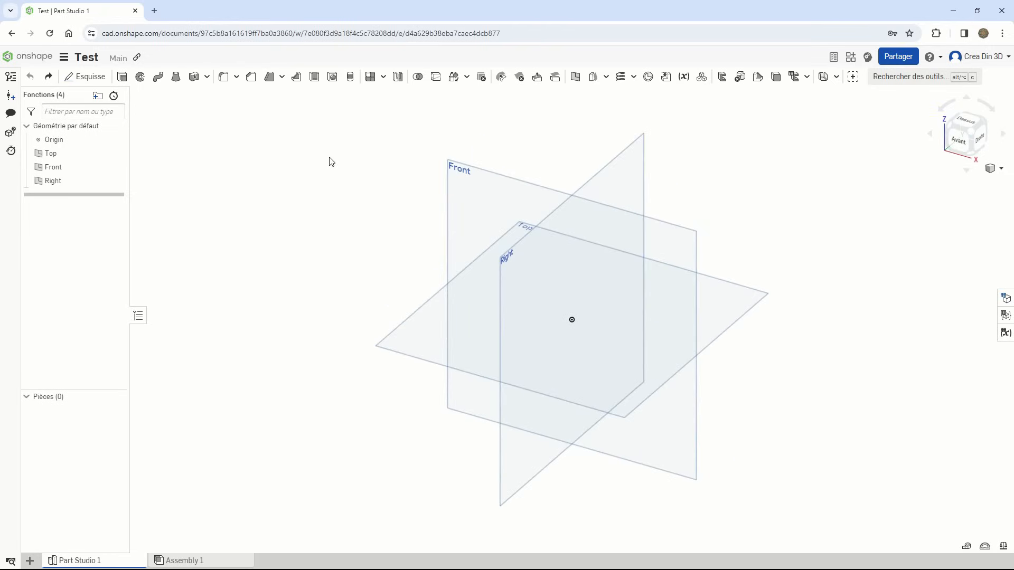
Step: Sketch a 60 mm diameter circle centred on the origin on the Front plane
left_click(80, 77)
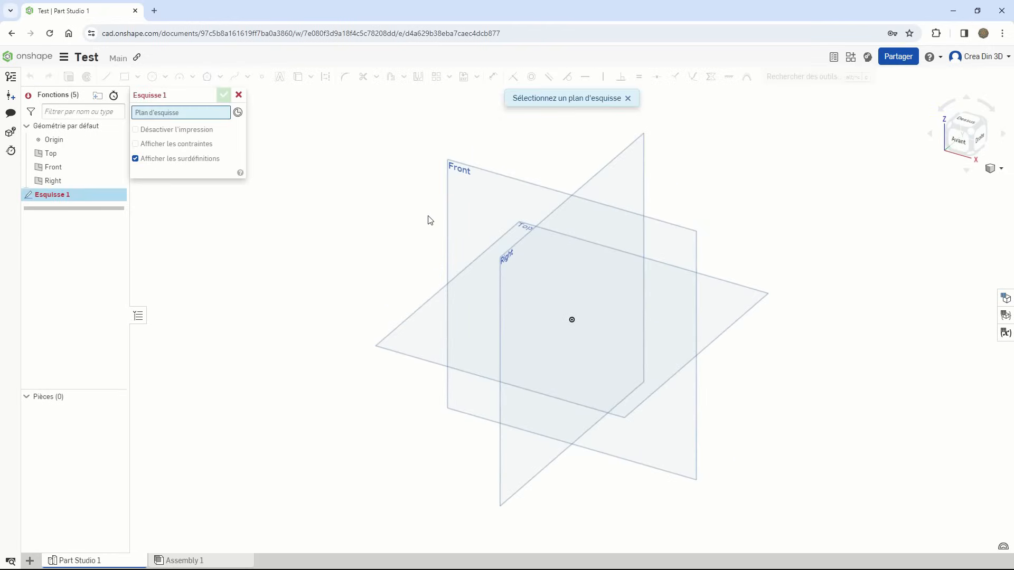
left_click(471, 208)
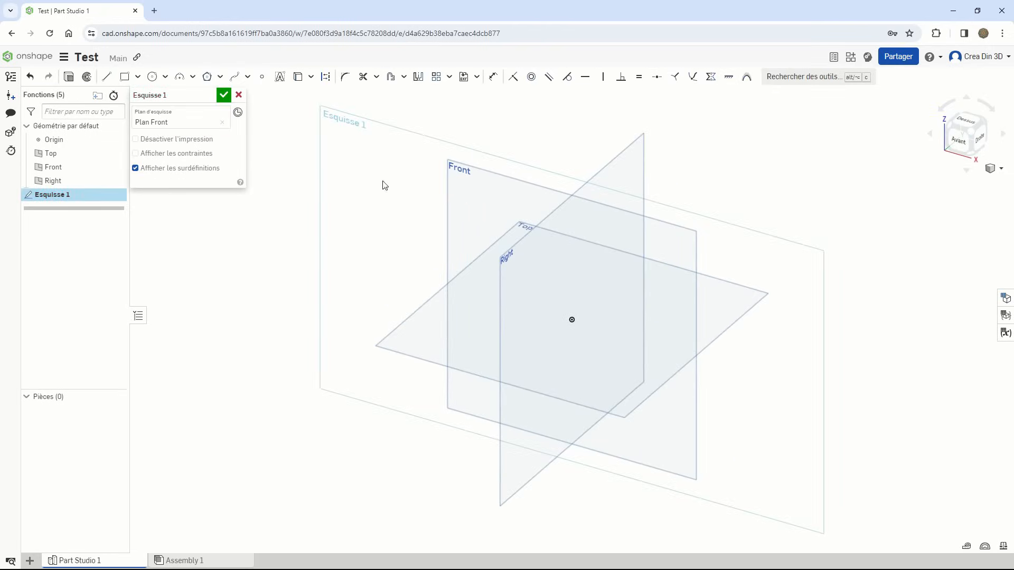
left_click(152, 77)
left_click(571, 319)
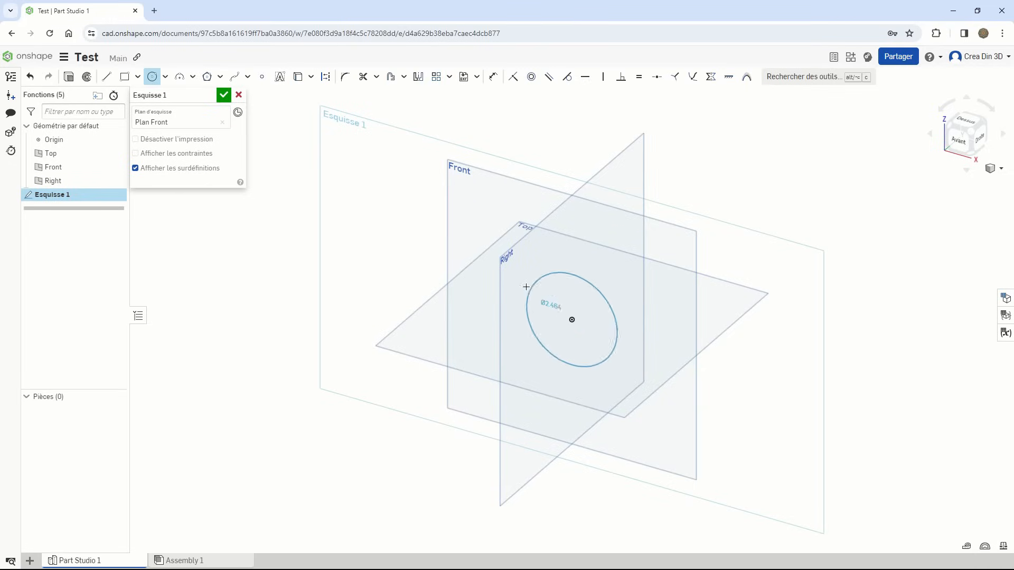
left_click(516, 281)
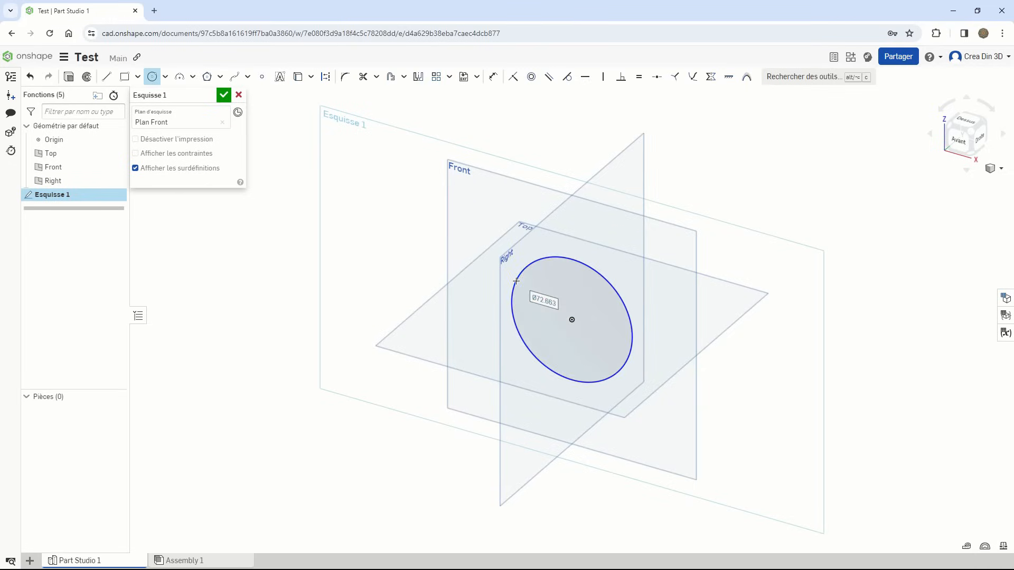
type("60")
key("Return")
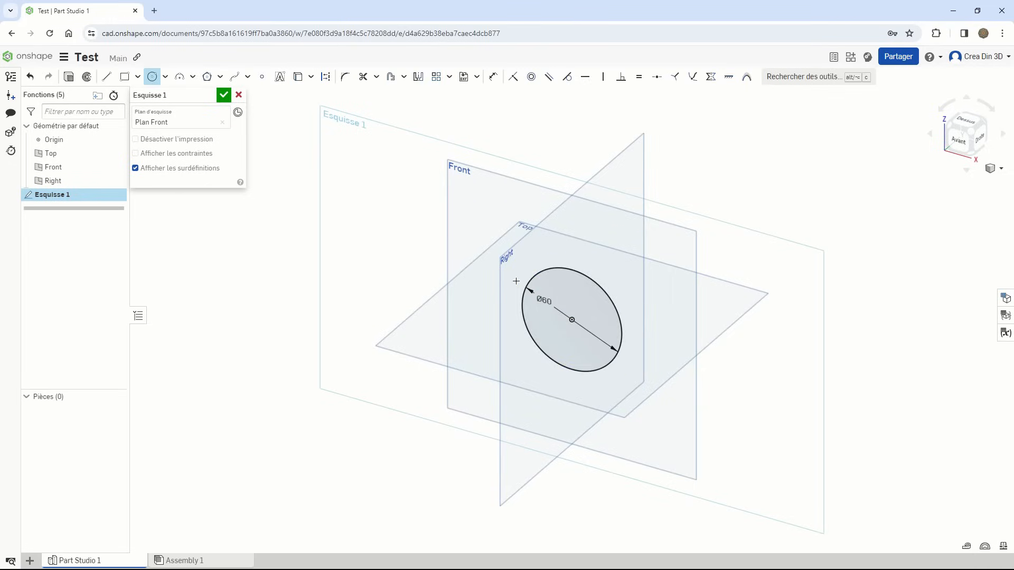
Step: Split the circle with a vertical line through its centre, and trim away the half arc on the positive X side, finishing the sketch
left_click(106, 76)
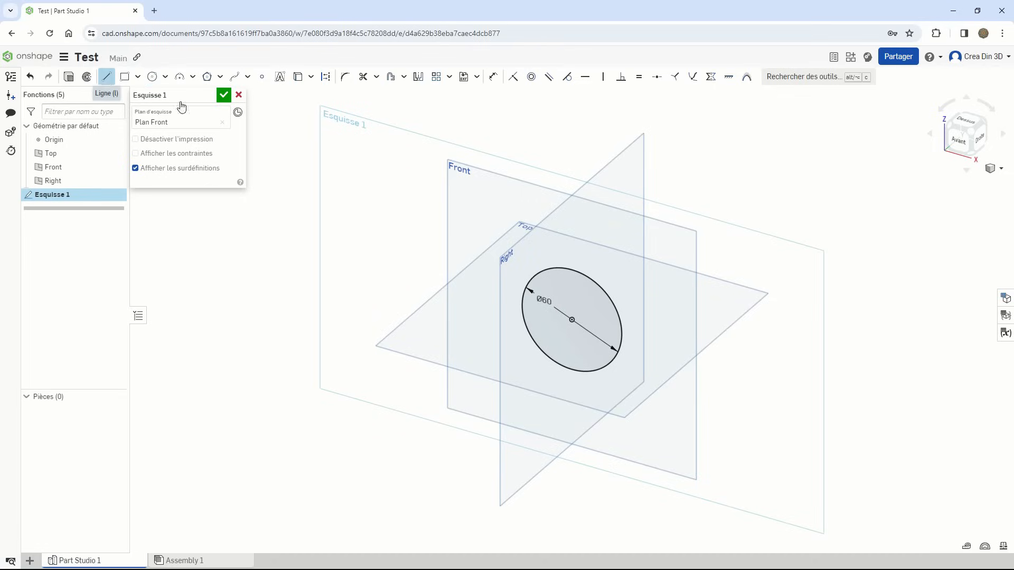
left_click(572, 271)
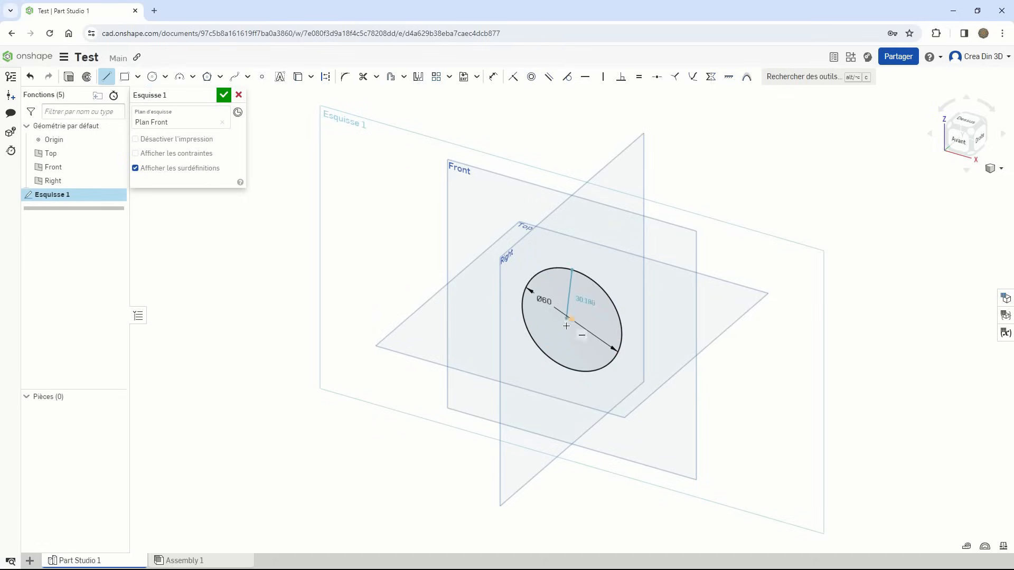
left_click(570, 369)
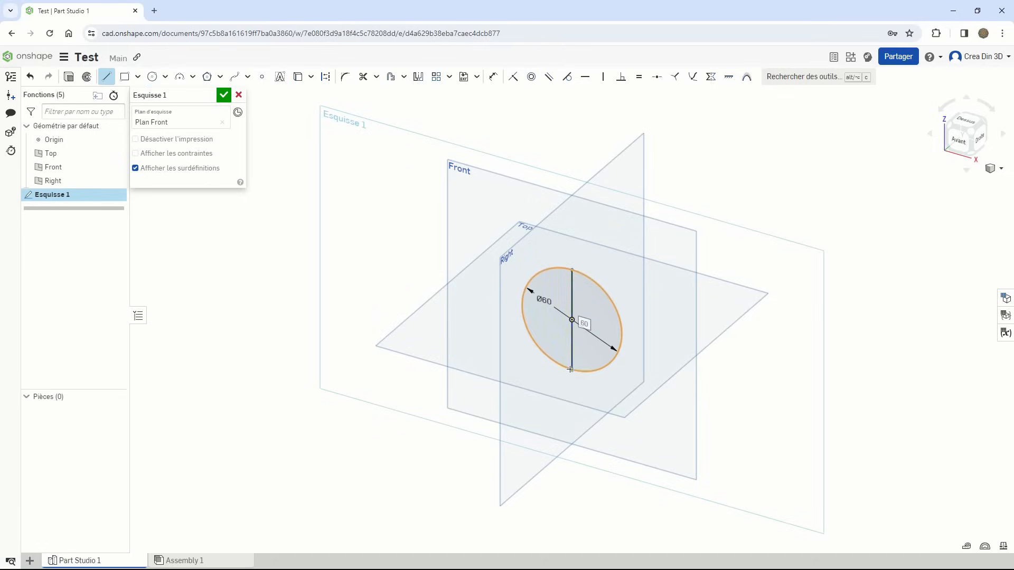
key("Escape")
left_click(362, 79)
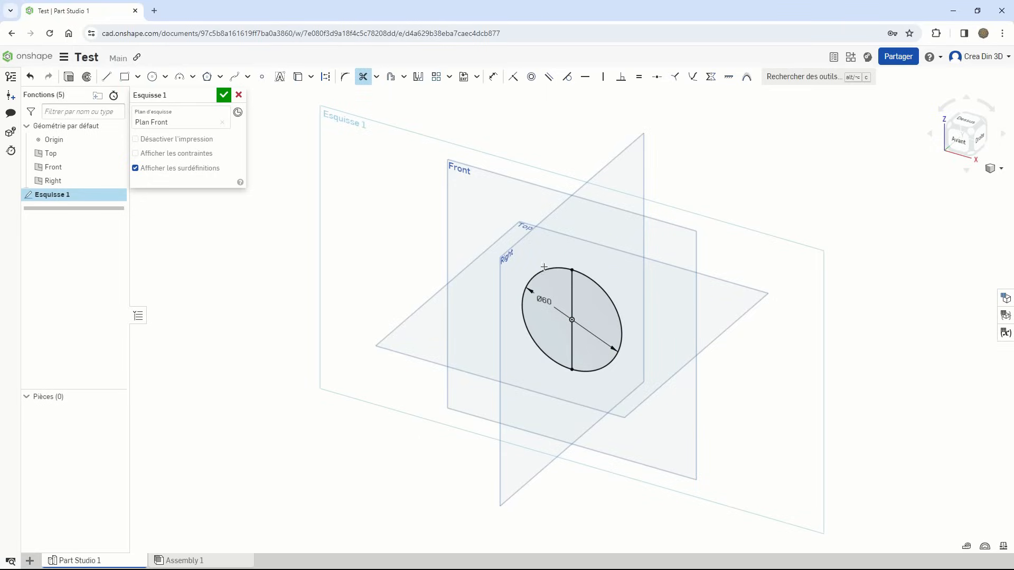
left_click(607, 290)
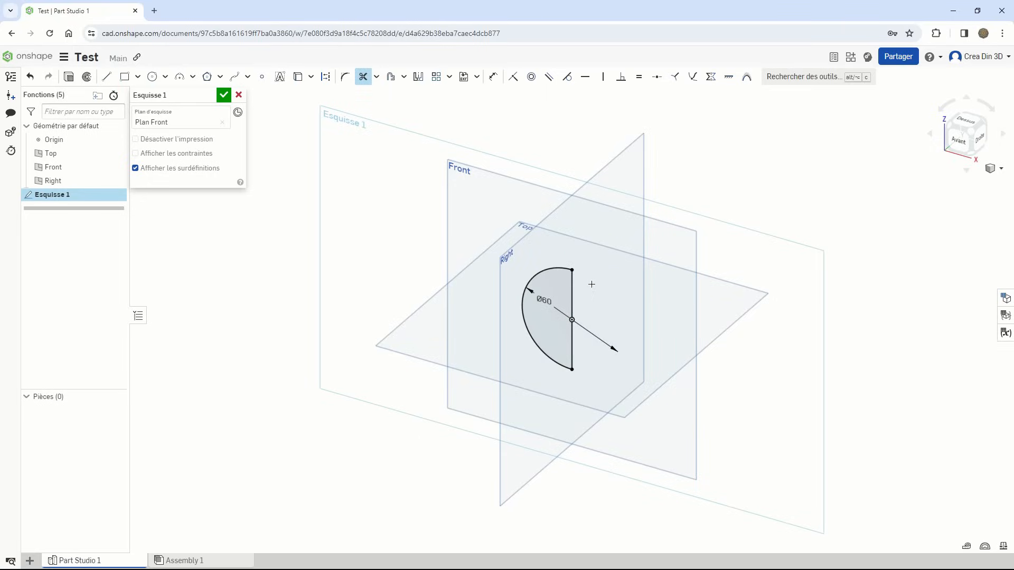
left_click(224, 95)
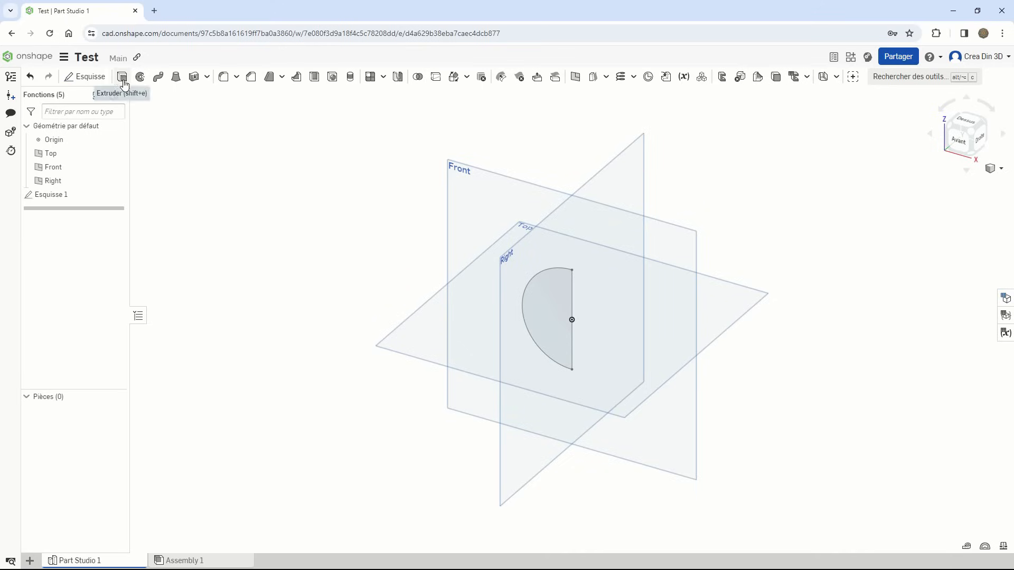
Step: Revolve the half disc a full turn about the vertical axis at the origin to form a solid sphere
left_click(139, 79)
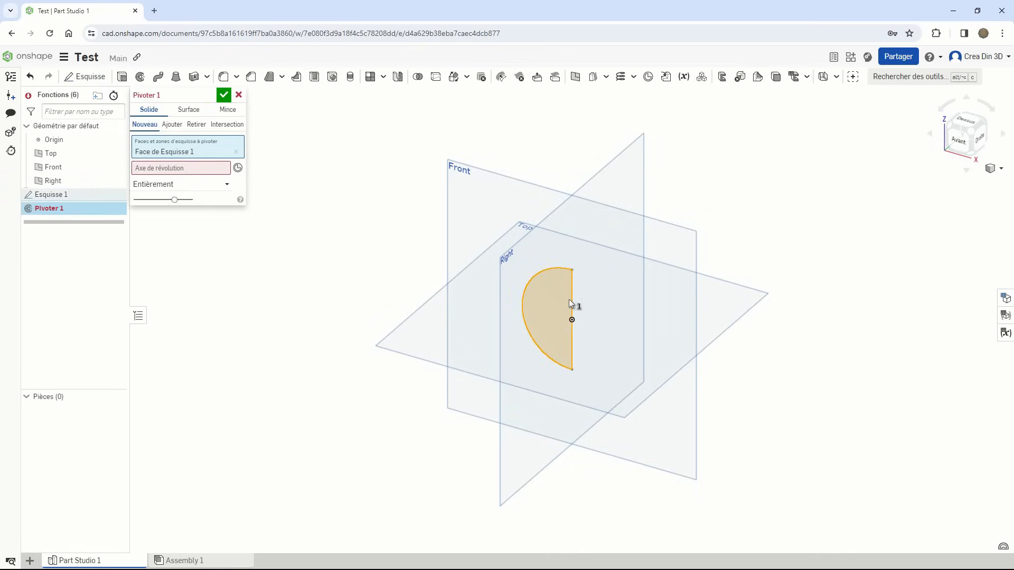
left_click(238, 168)
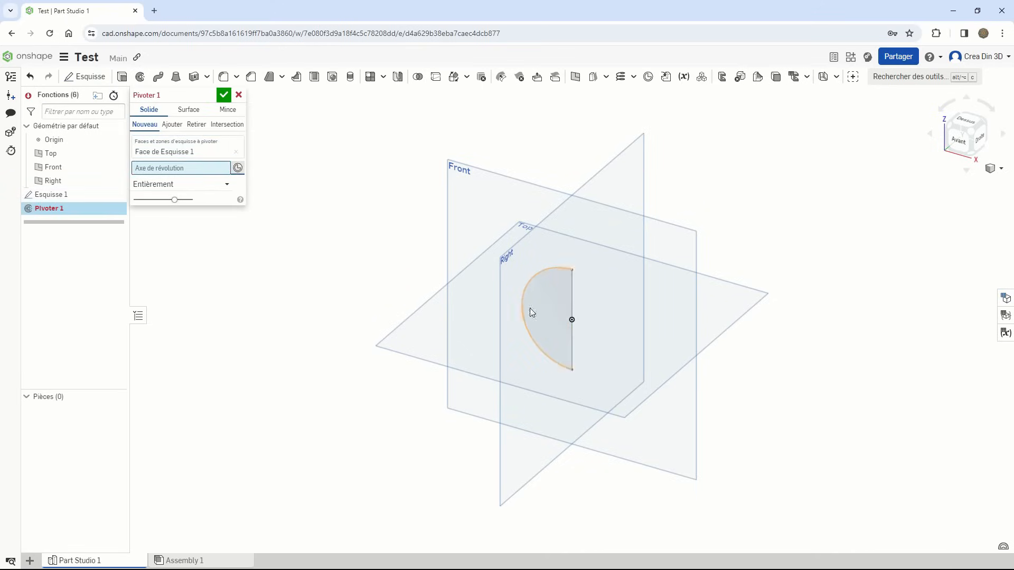
left_click(573, 319)
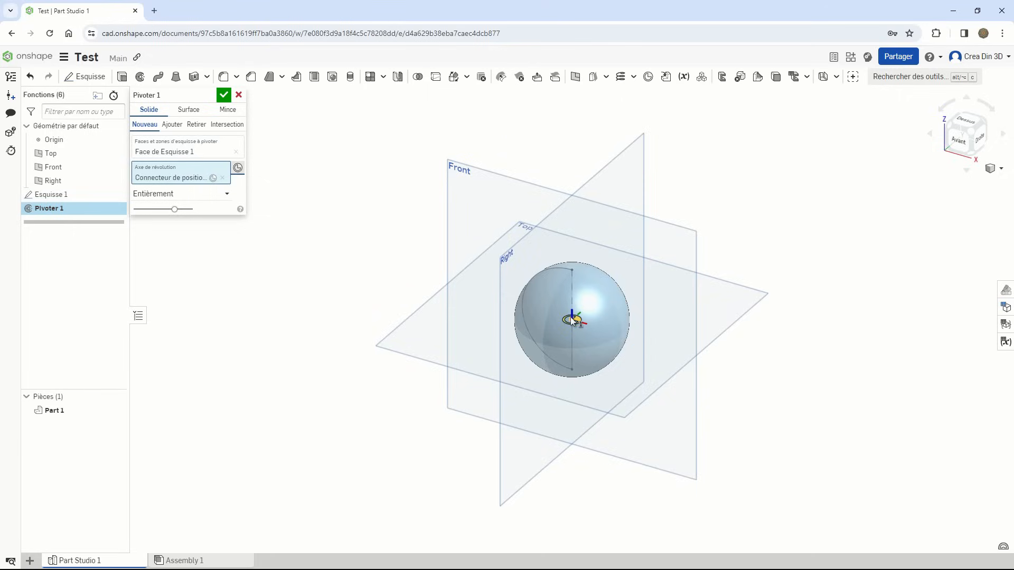
left_click(223, 96)
Step: View the sphere from another angle, and undo its revolve and the half-circle sketch
right_click_drag(532, 389, 226, 463)
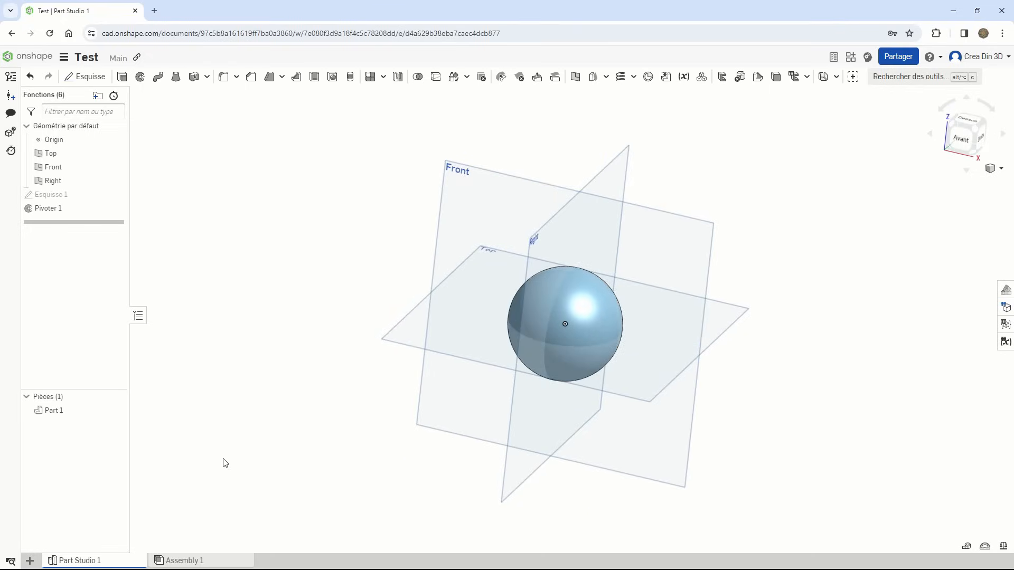
key("ctrl+z")
key("ctrl+z")
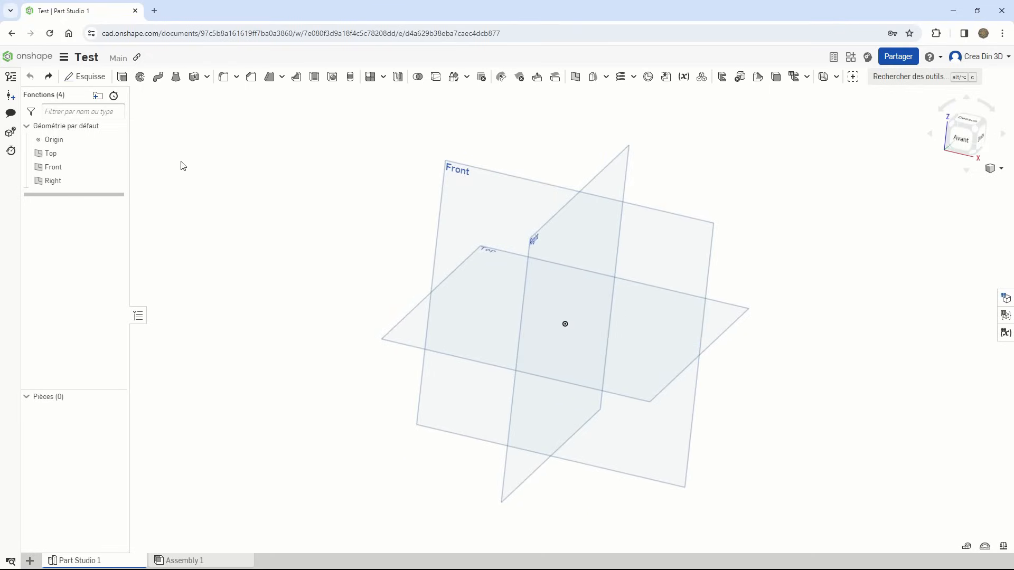
Step: Sketch an 80 by 80 mm centre rectangle on the origin in the Top plane and finish the sketch
left_click(84, 77)
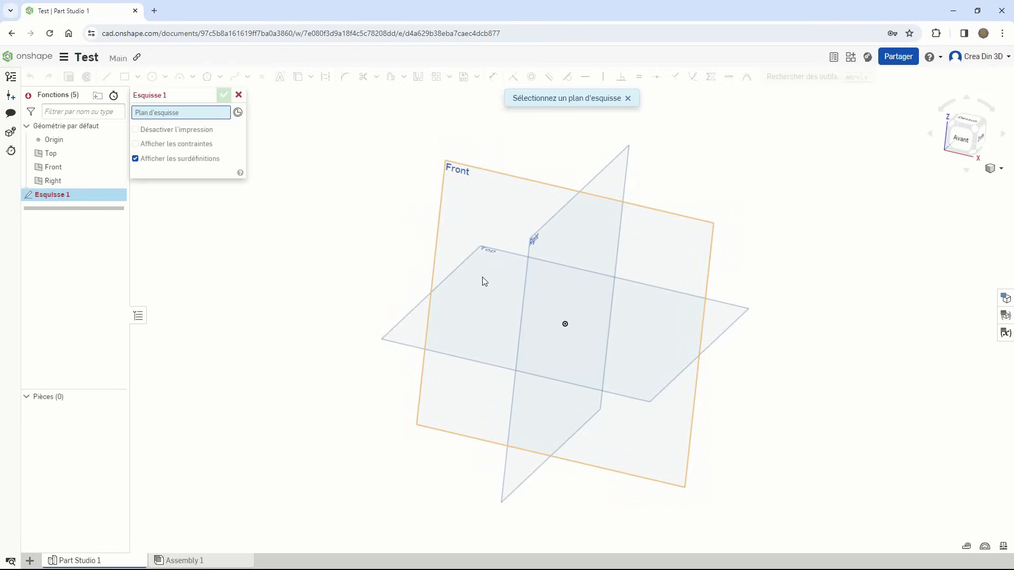
left_click(413, 333)
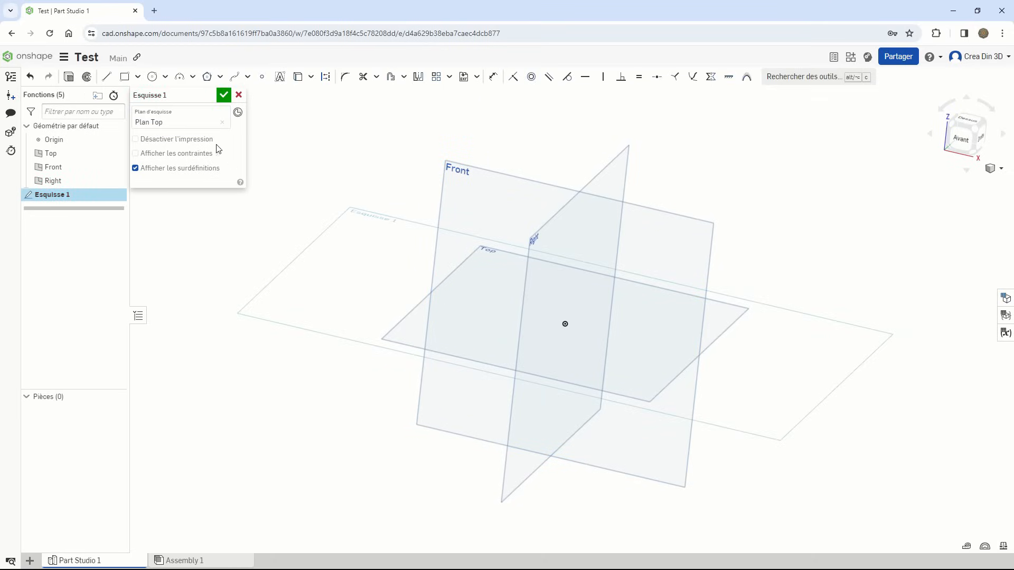
left_click(140, 78)
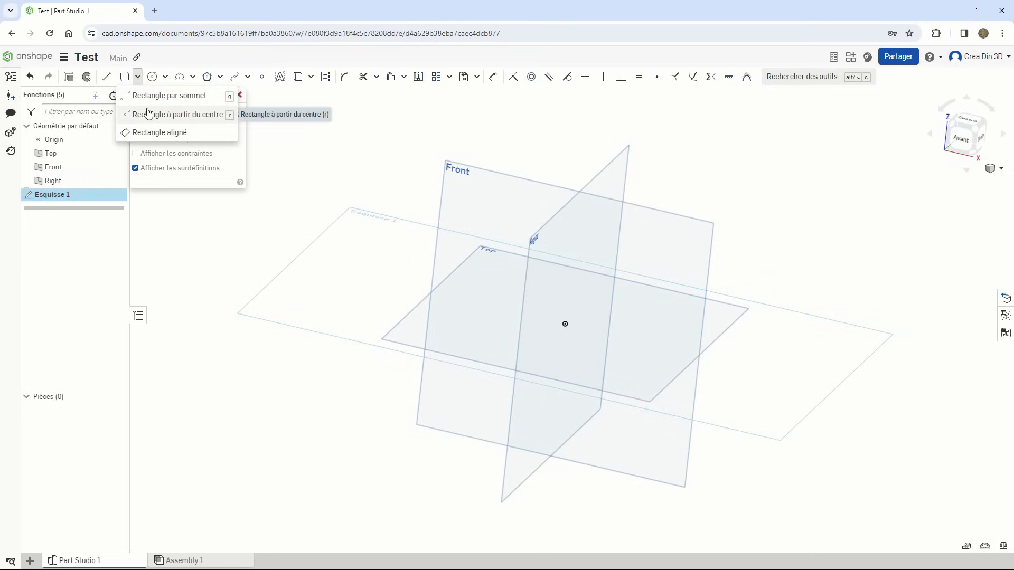
left_click(151, 111)
left_click(565, 323)
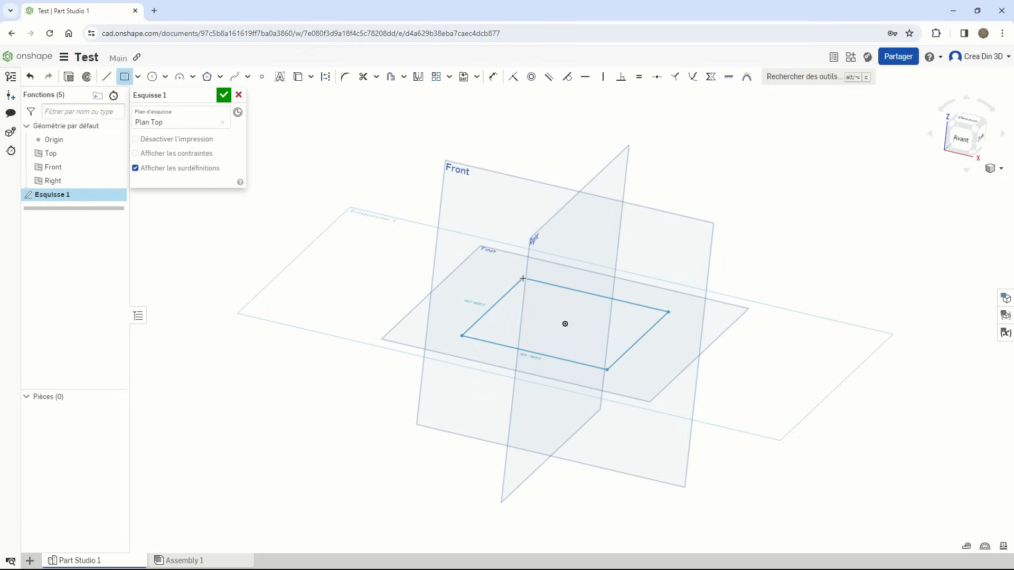
left_click(523, 278)
type("80")
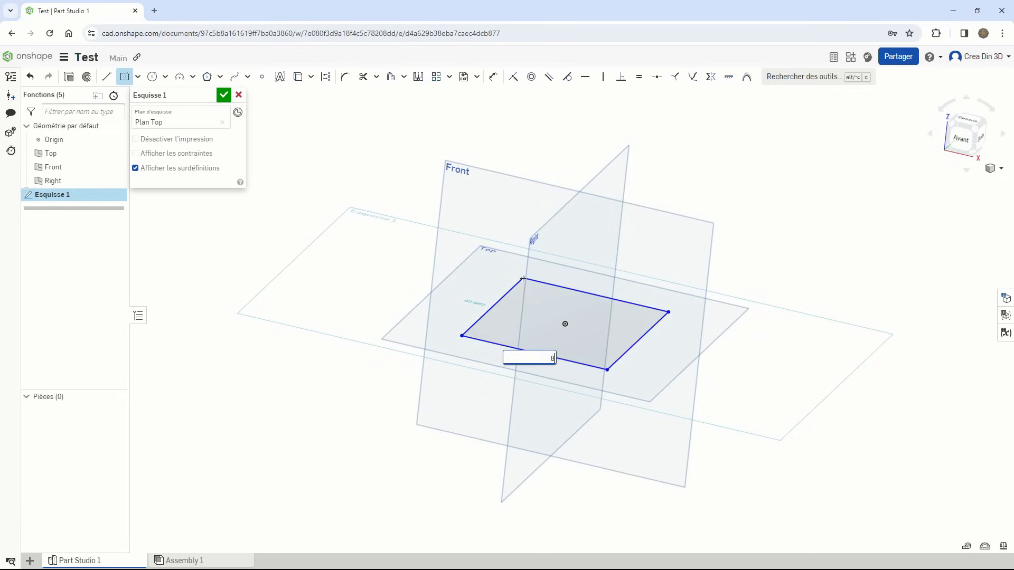
key("Tab")
type("80")
key("Return")
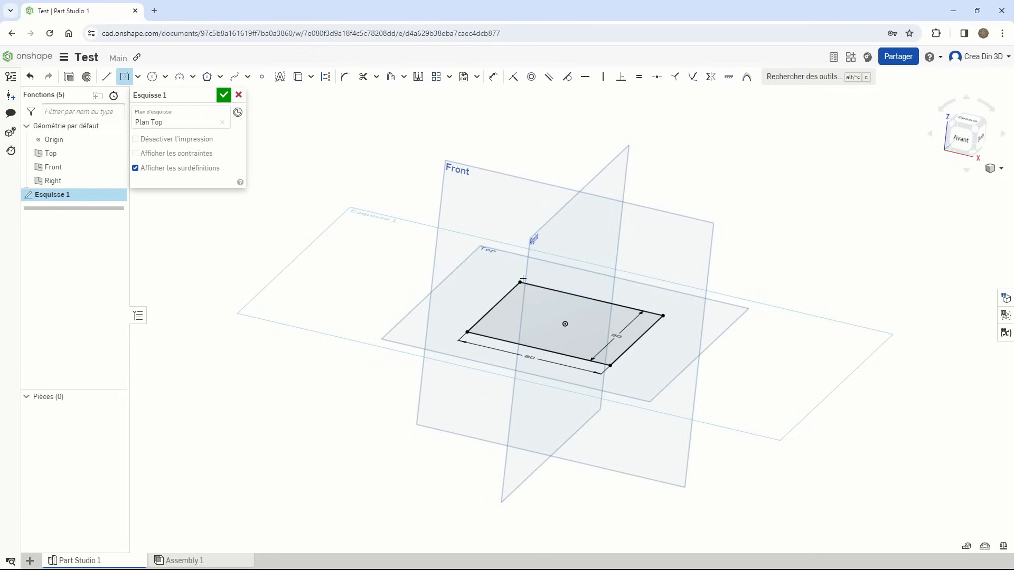
left_click(225, 95)
Step: Extrude the square upward as a new solid with a blind depth of 100 mm
left_click(123, 77)
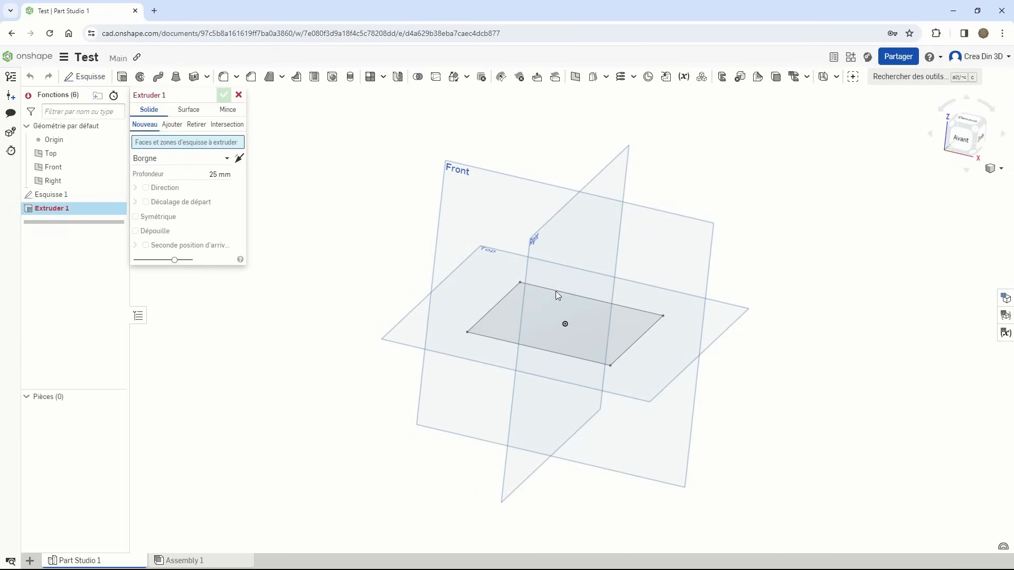
left_click(546, 306)
left_click_drag(570, 268, 583, 166)
type("100")
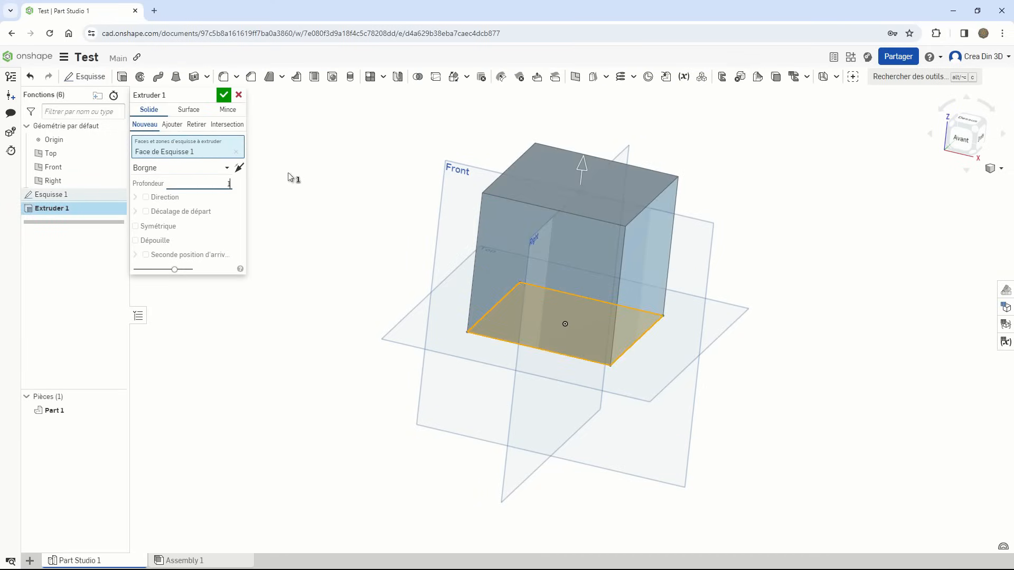
key("Return")
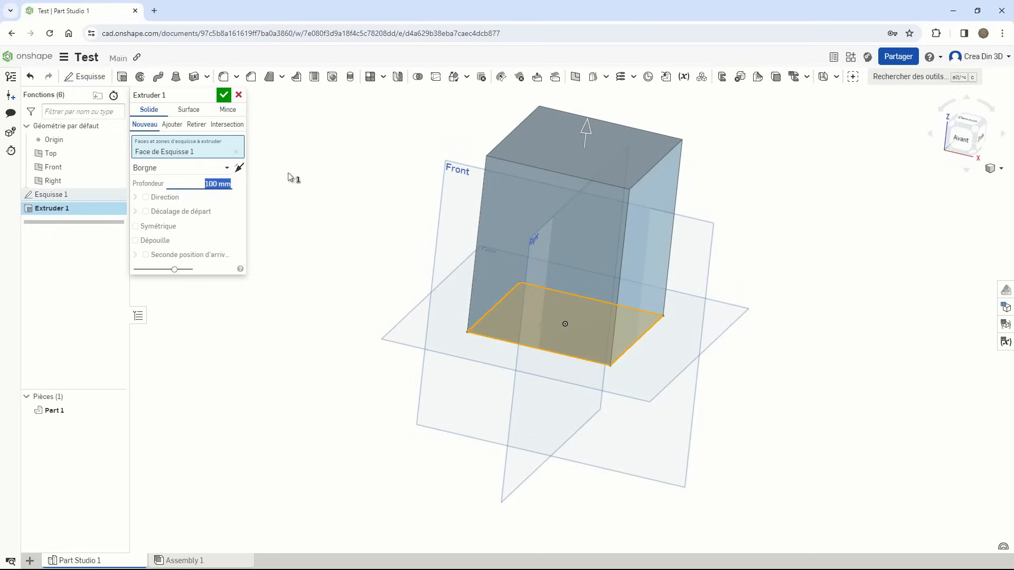
left_click(224, 95)
Step: Fillet the block's top front edge with a radius of 20 mm
scroll(508, 208, "down", 3)
key("shift+7")
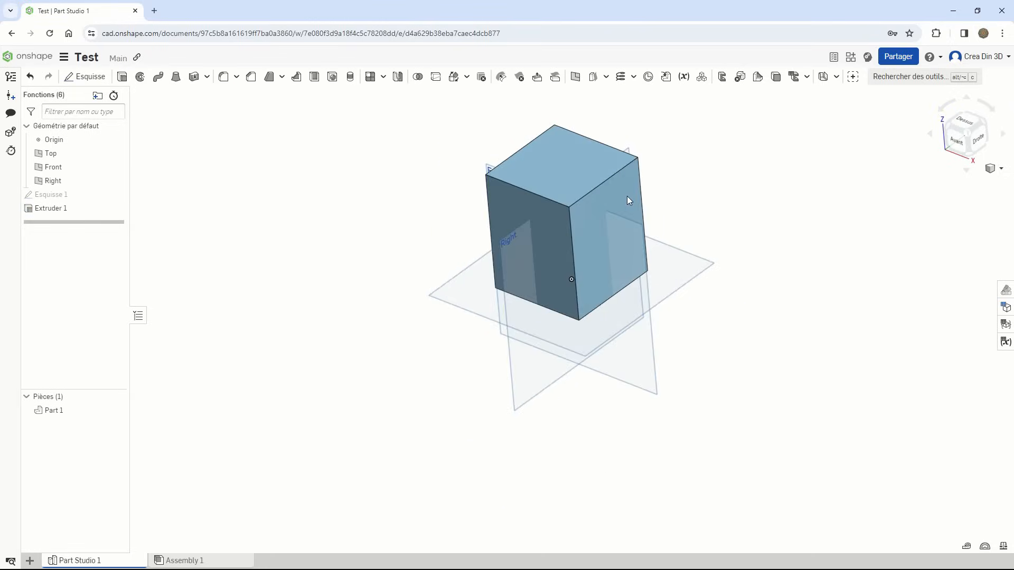
middle_click_drag(465, 118, 385, 167)
left_click(223, 77)
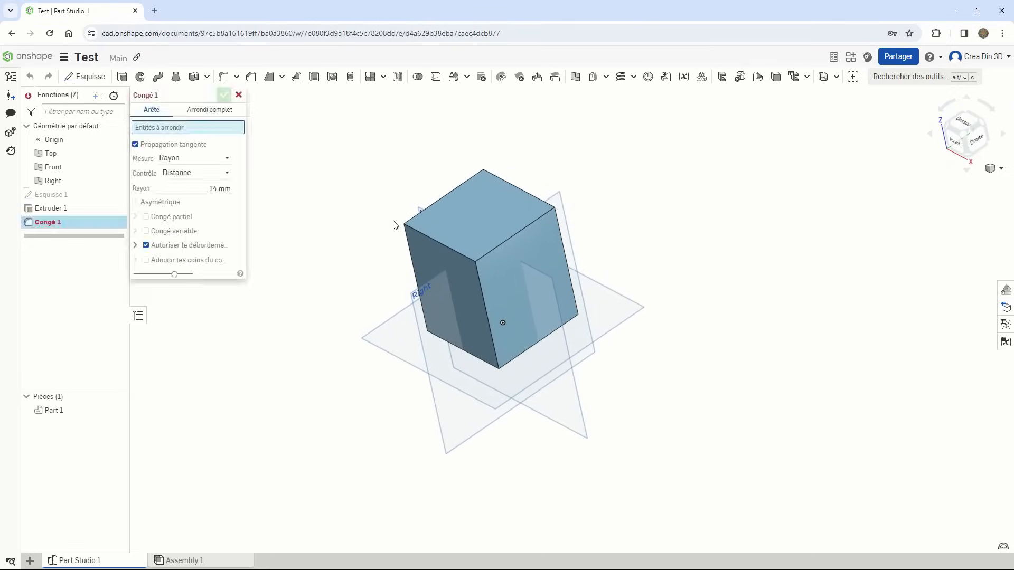
left_click(414, 231)
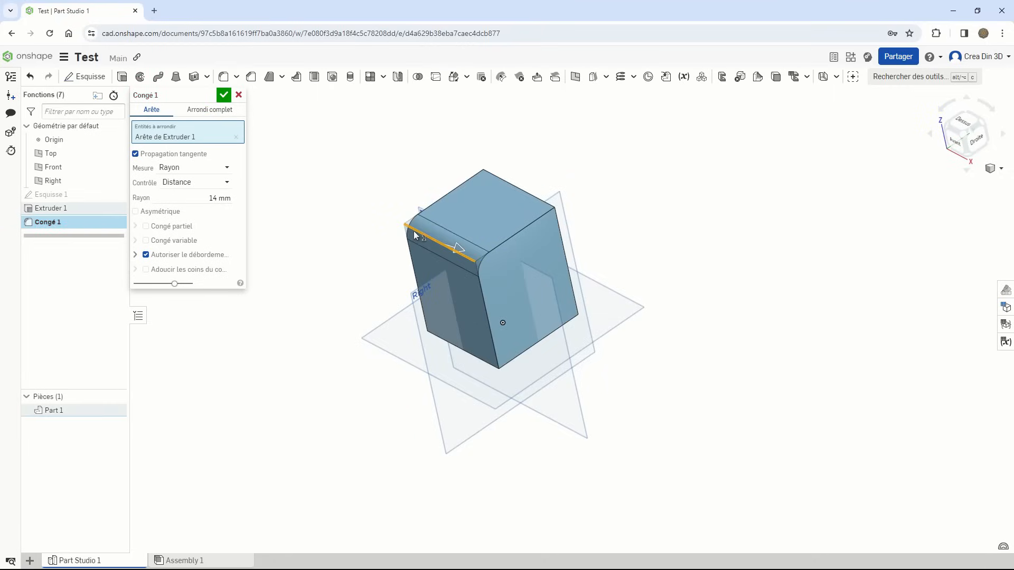
left_click(221, 196)
type("20")
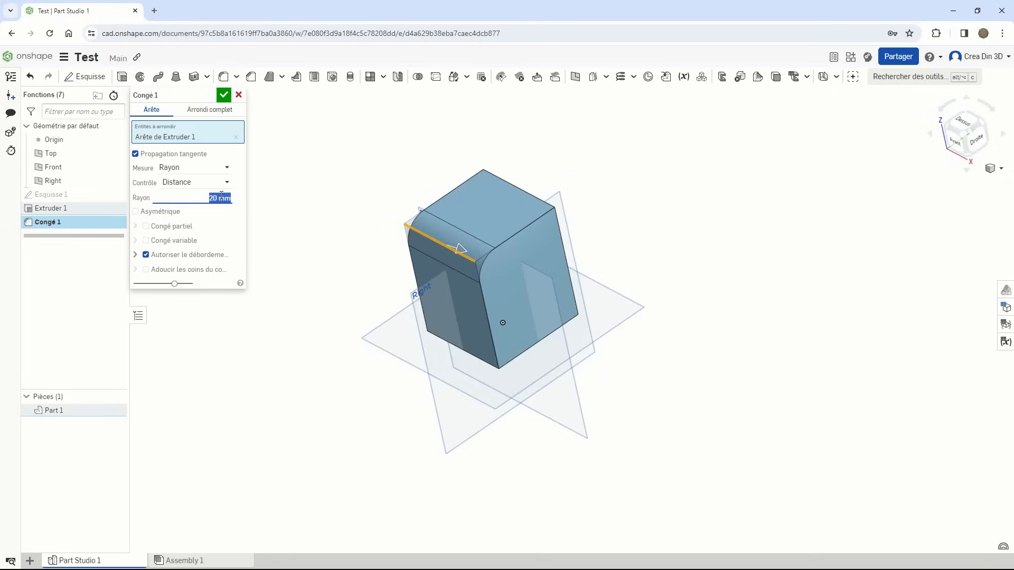
left_click(223, 95)
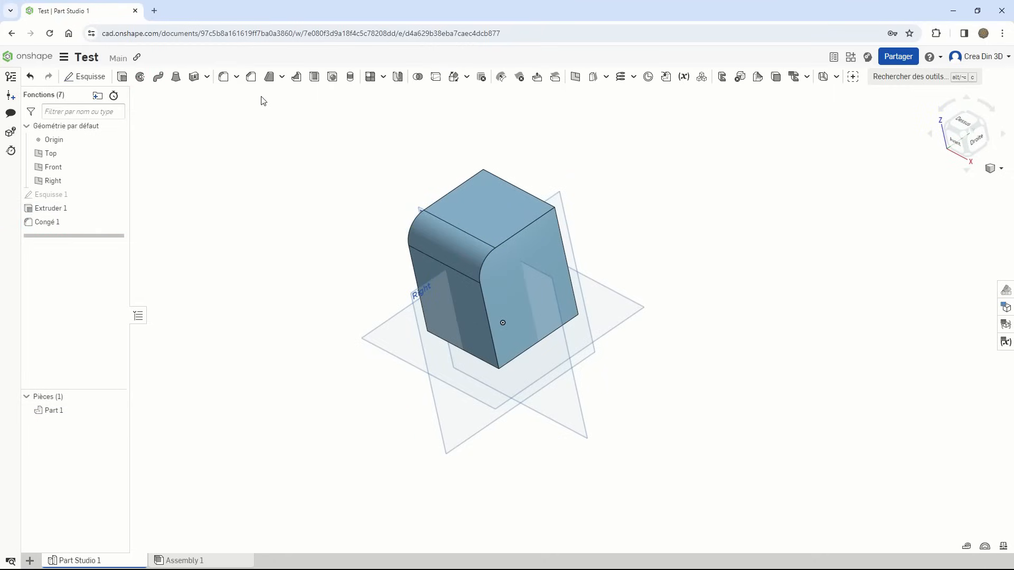
Step: Chamfer the block's top rear edge, opposite the fillet, with an equal distance of 10 mm
left_click(252, 77)
right_click_drag(622, 263, 593, 271)
left_click(516, 195)
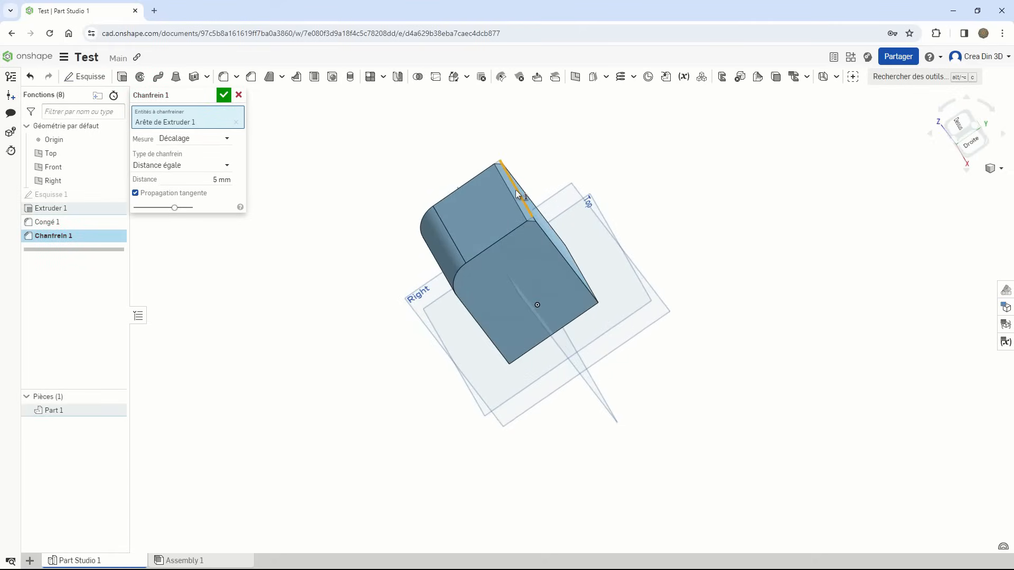
left_click(222, 179)
type("10")
key("Return")
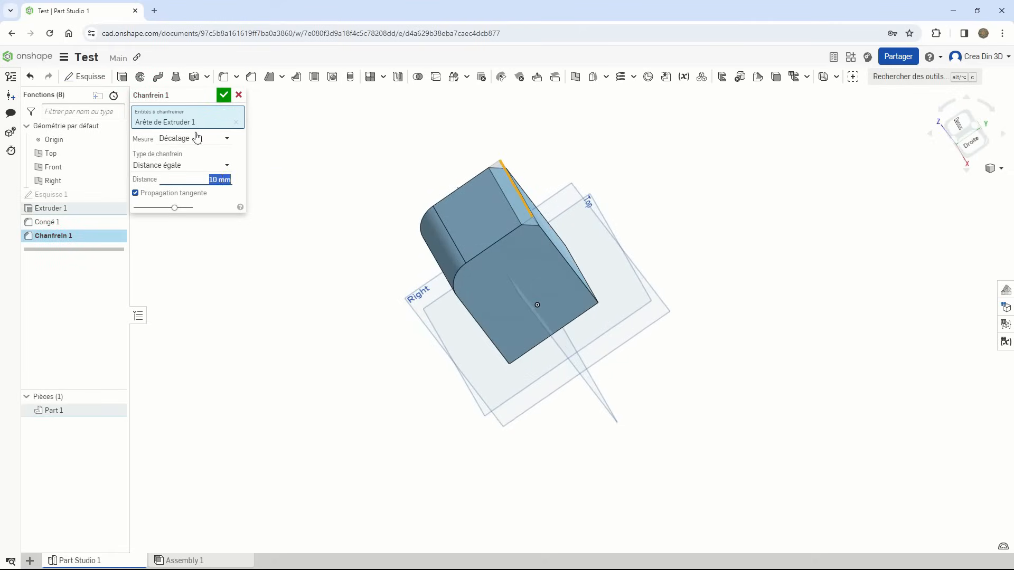
left_click(223, 95)
Step: Shell the block to a wall thickness of 3 mm, removing its bottom face
right_click_drag(571, 419, 679, 387)
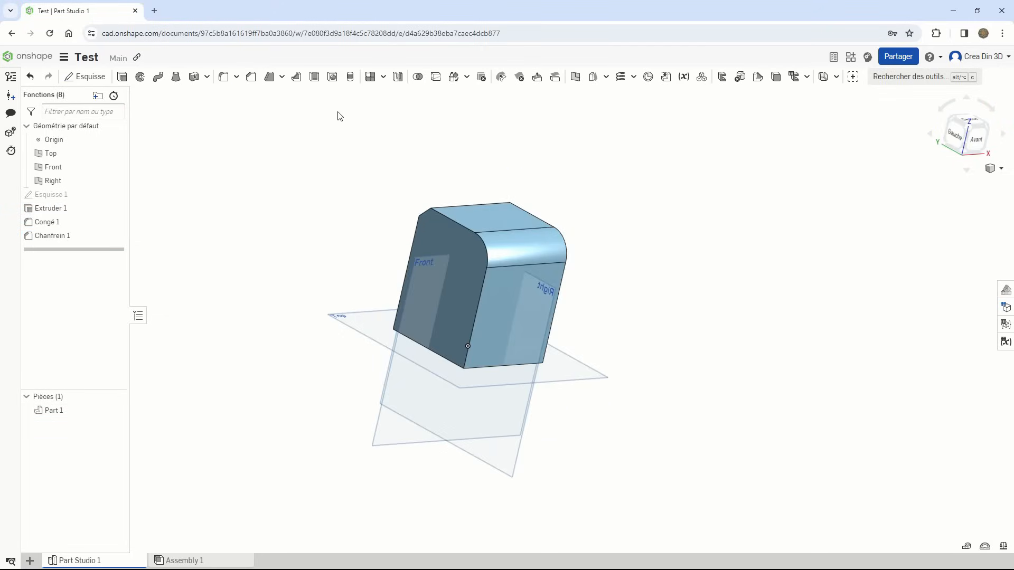
left_click(314, 77)
right_click_drag(556, 249, 595, 284)
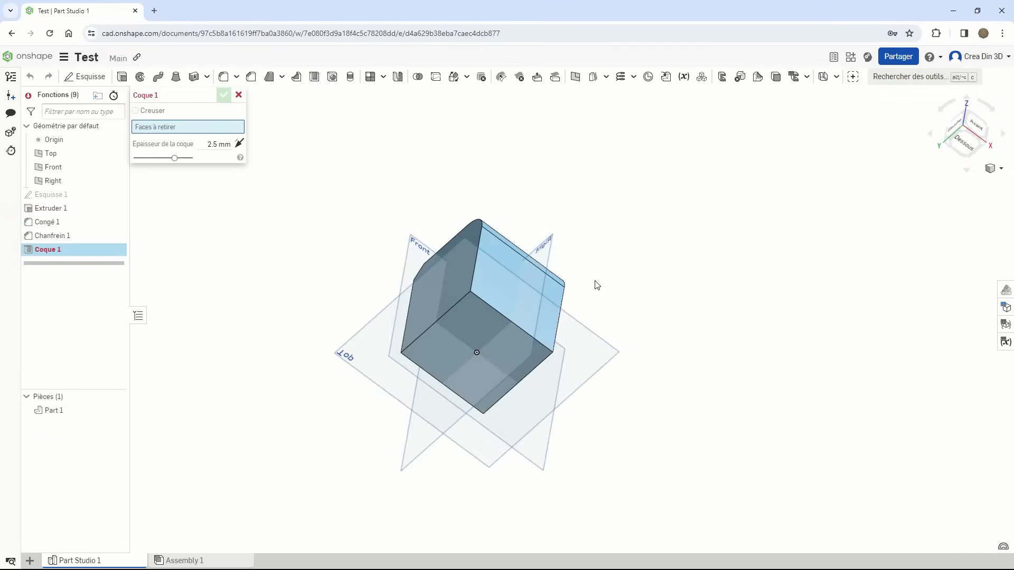
left_click(481, 323)
mouse_move(480, 322)
right_mouse_down()
mouse_move(490, 341)
mouse_move(499, 327)
right_mouse_up()
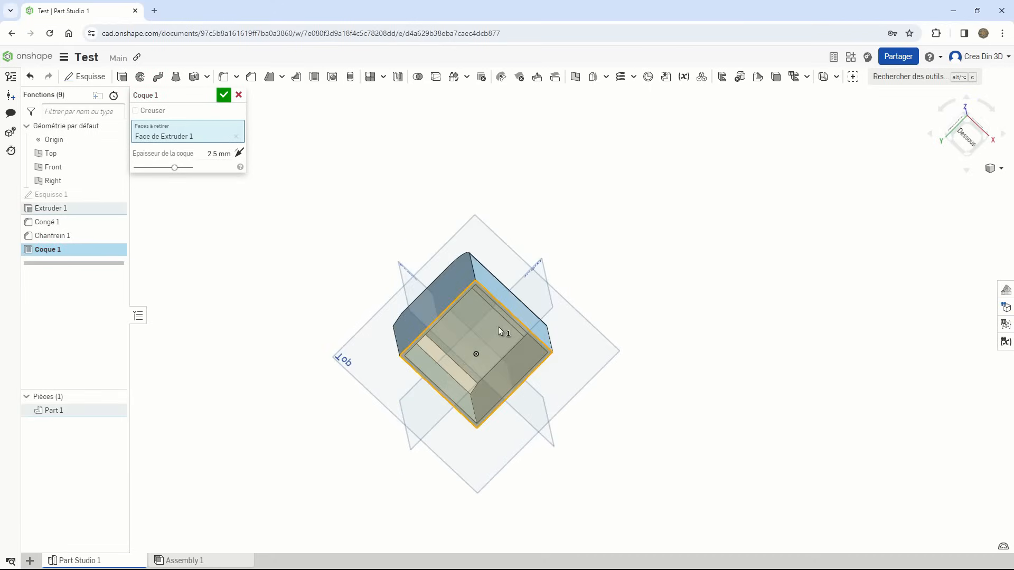
left_click(216, 154)
type("3")
left_click(239, 96)
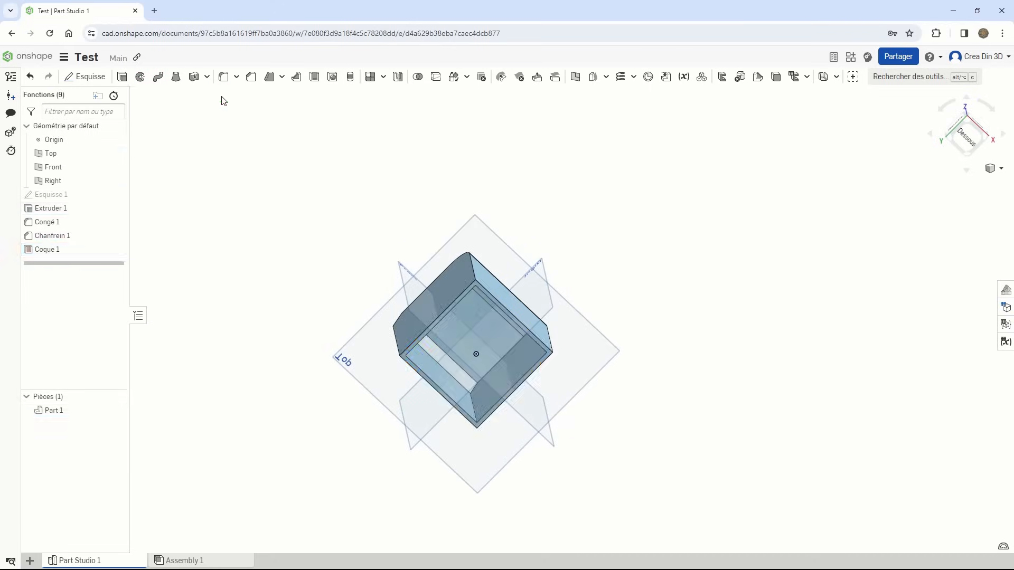
Step: Inspect the shelled block from several sides and start a section view from the Right plane
right_click_drag(550, 206, 564, 293)
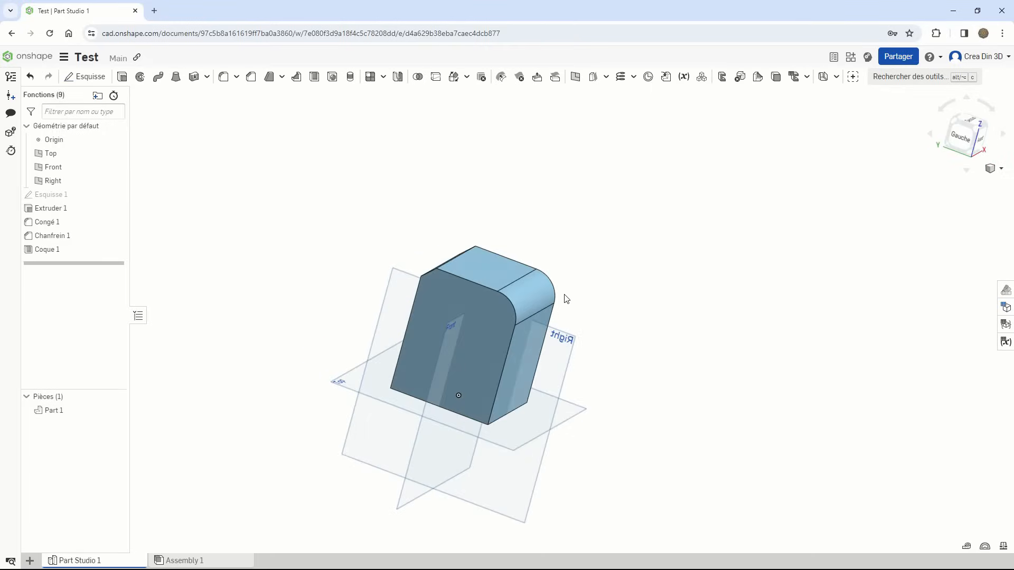
right_click_drag(467, 182, 414, 192)
right_click_drag(711, 373, 653, 410)
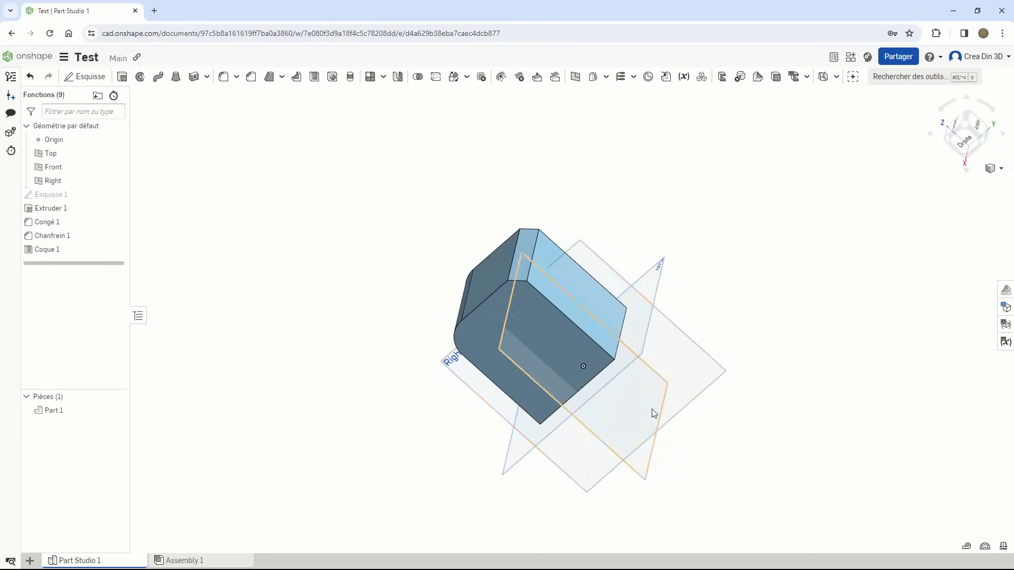
left_click(966, 128)
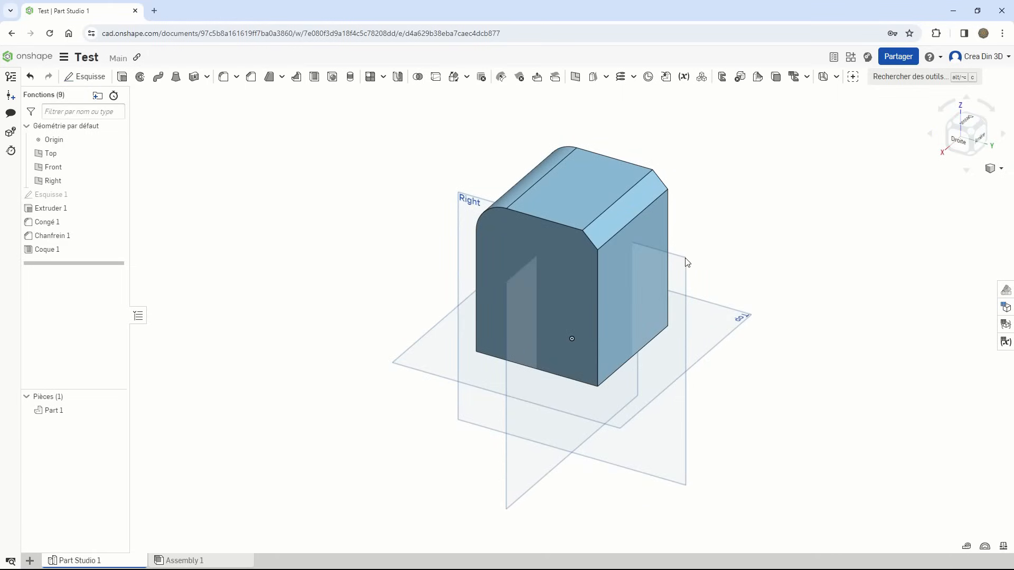
right_click(680, 261)
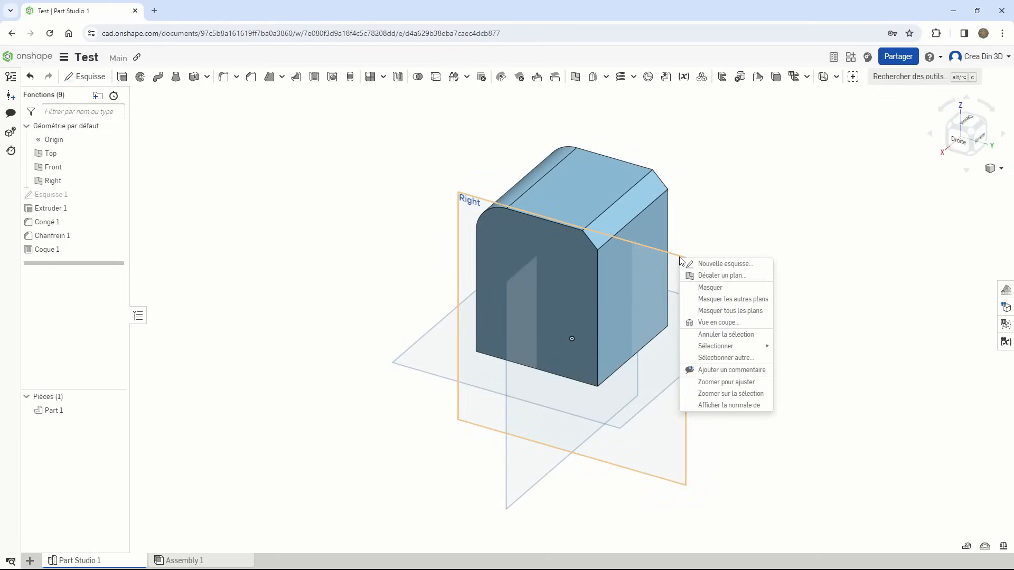
left_click(702, 322)
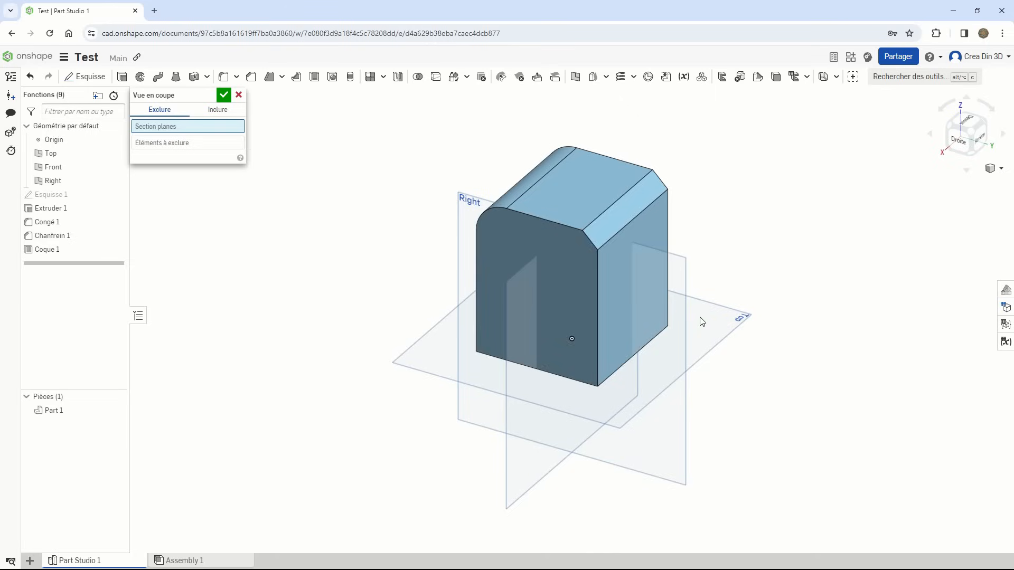
mouse_move(580, 345)
right_mouse_down()
mouse_move(583, 312)
mouse_move(562, 273)
mouse_move(546, 296)
mouse_move(564, 319)
mouse_move(610, 335)
right_mouse_up()
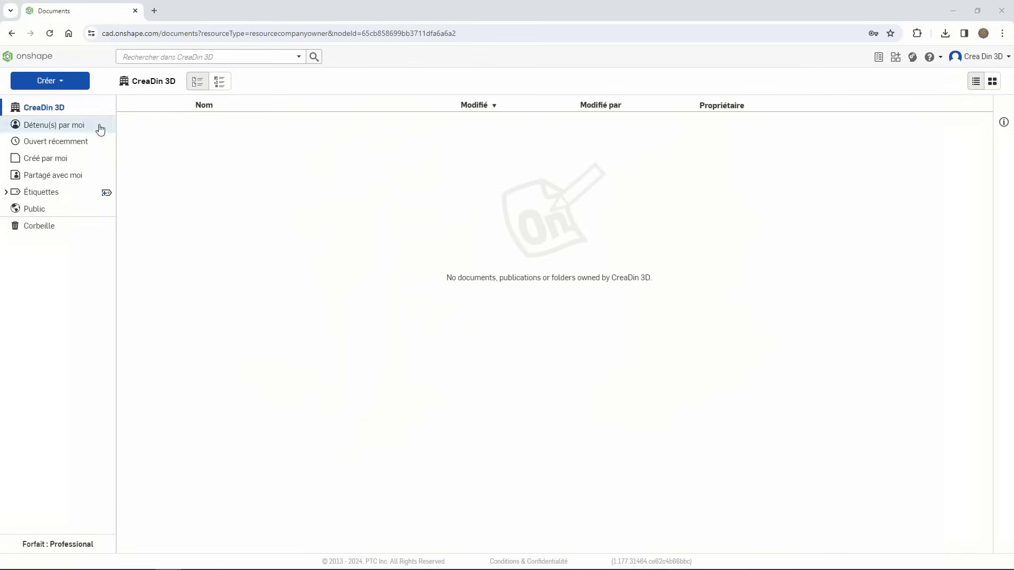
Step: Create a new document named Test
left_click(62, 82)
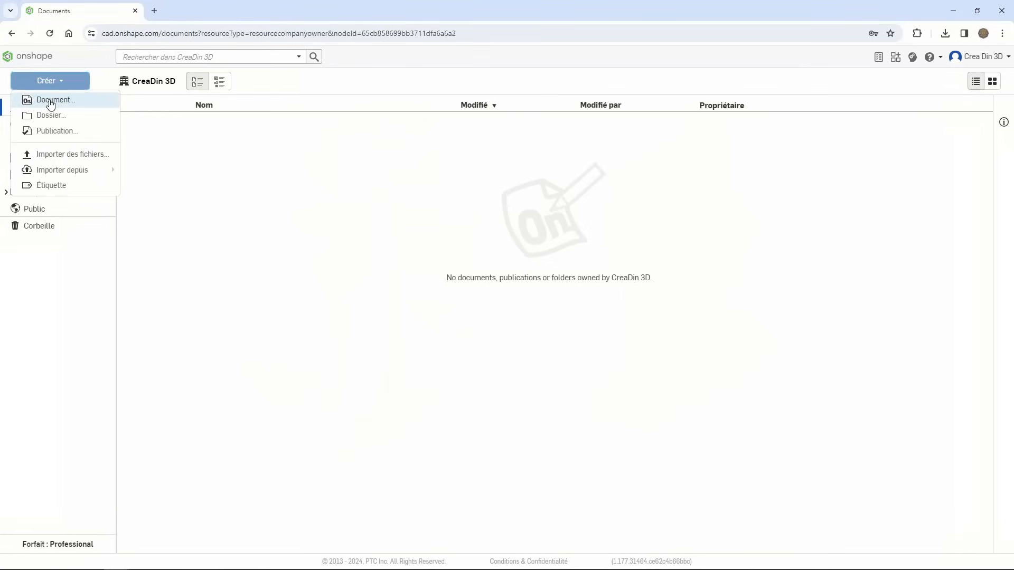
left_click(50, 101)
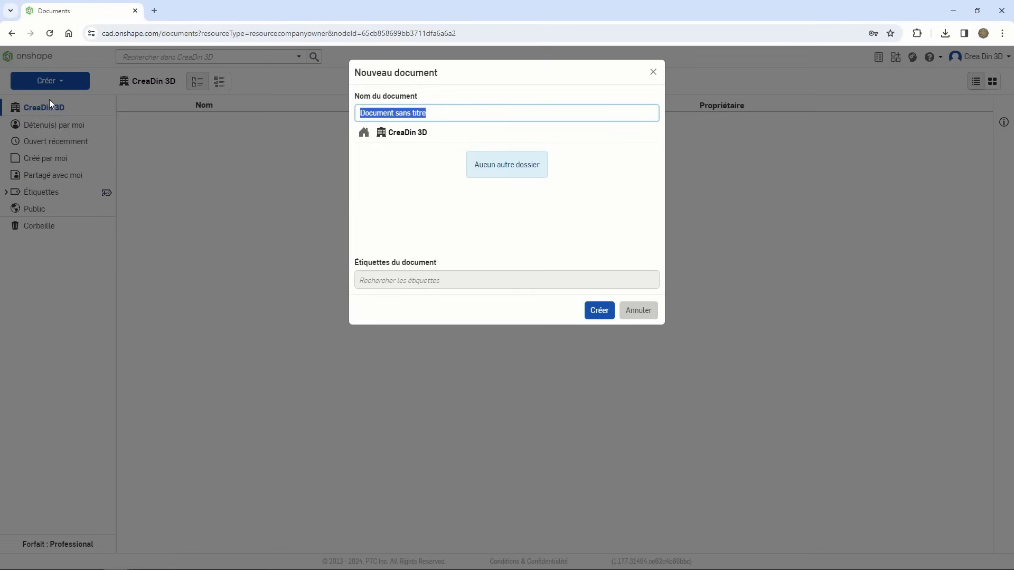
type("Test")
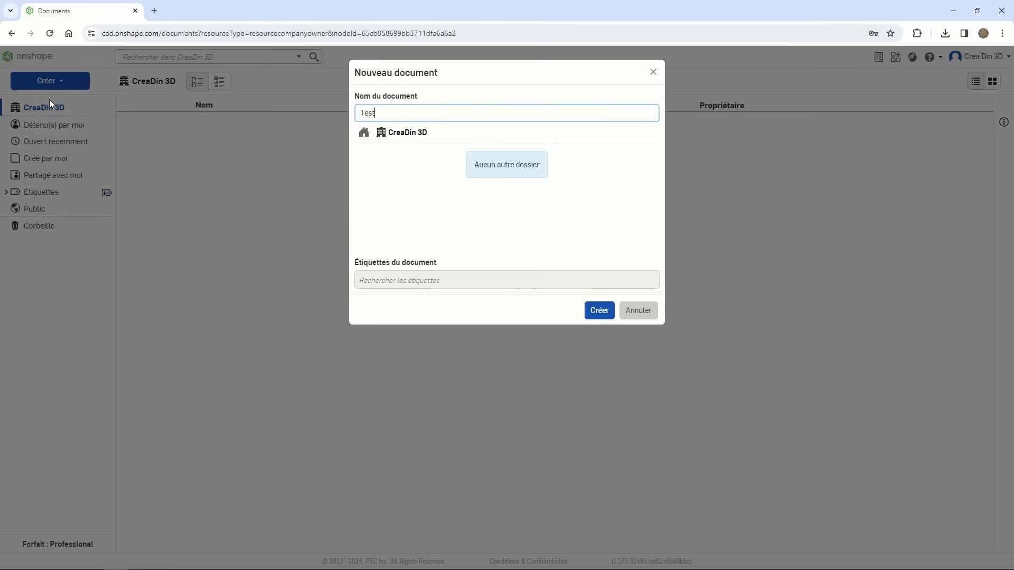
left_click(597, 311)
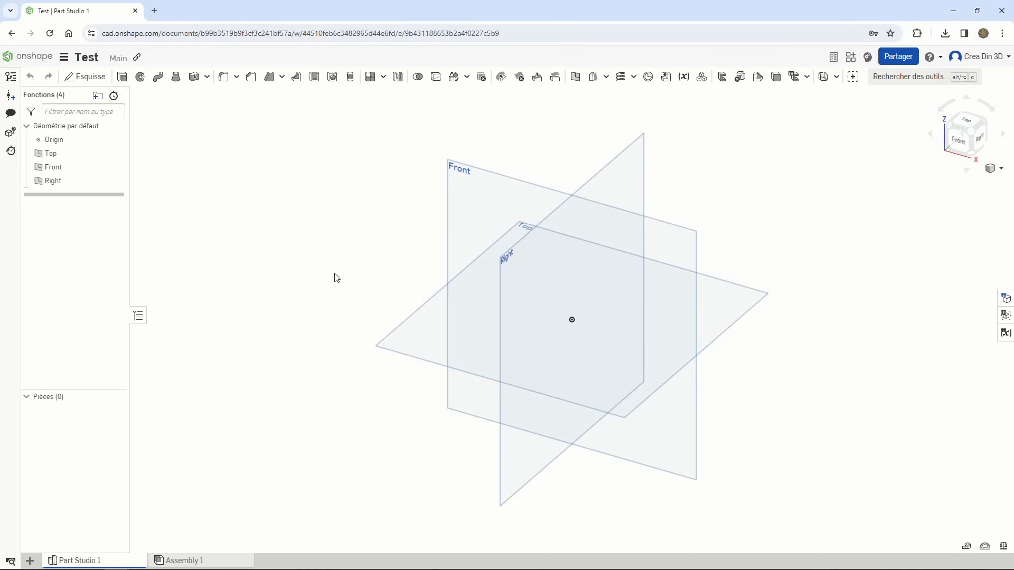
Step: Sketch a 42 by 120 mm centre rectangle on the origin in the Top plane and finish the sketch
left_click(86, 76)
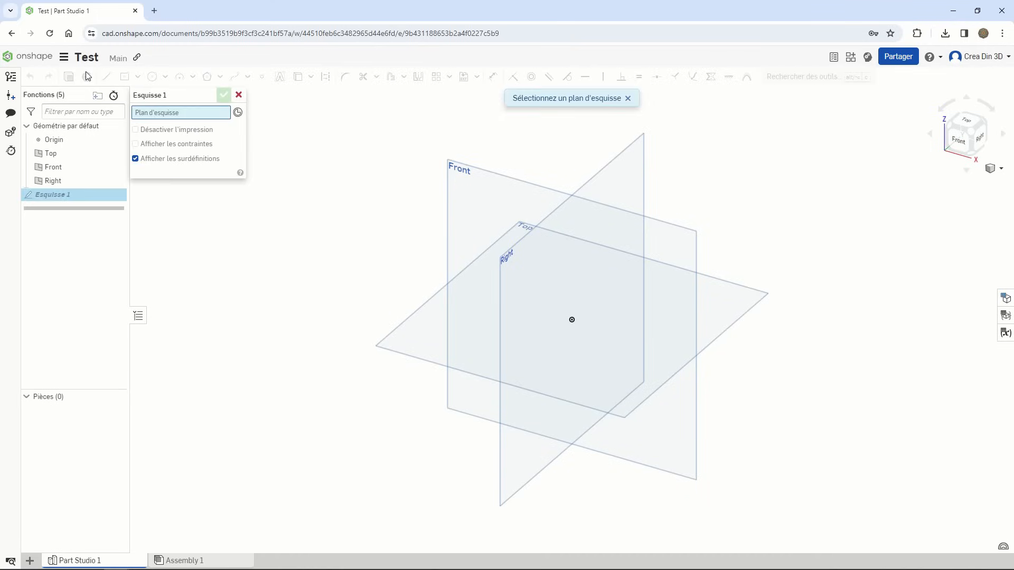
left_click(407, 340)
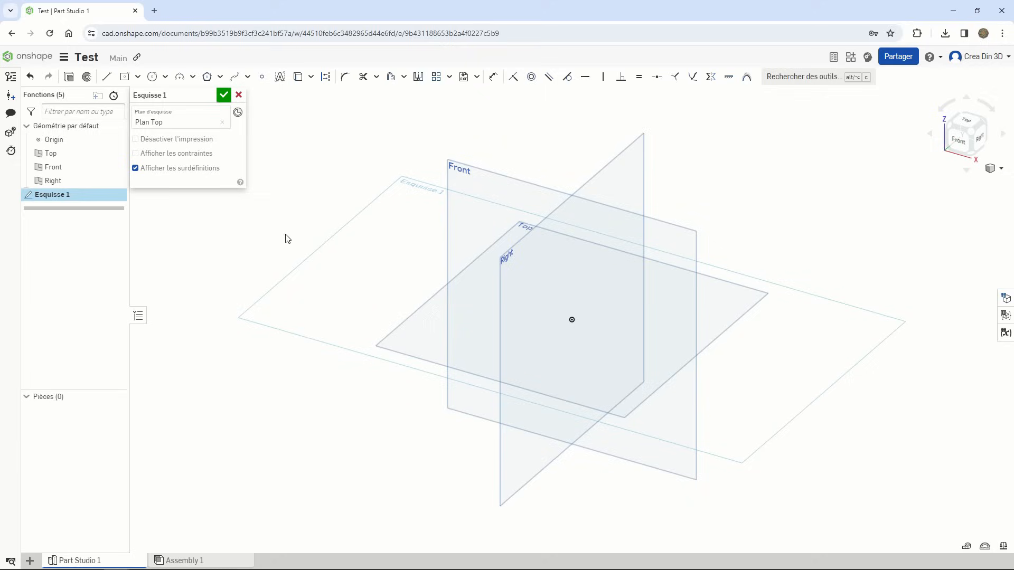
left_click(137, 76)
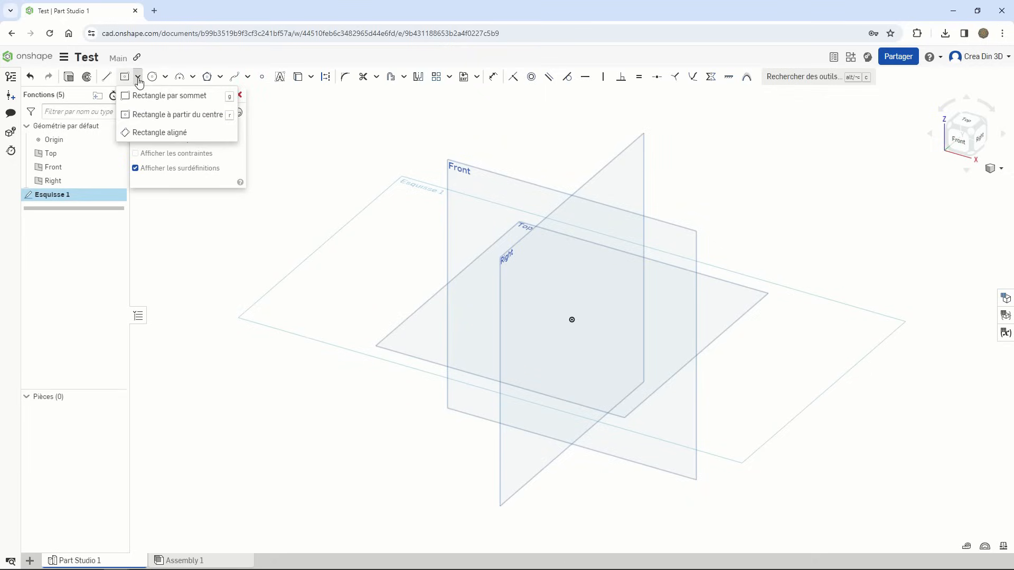
left_click(154, 116)
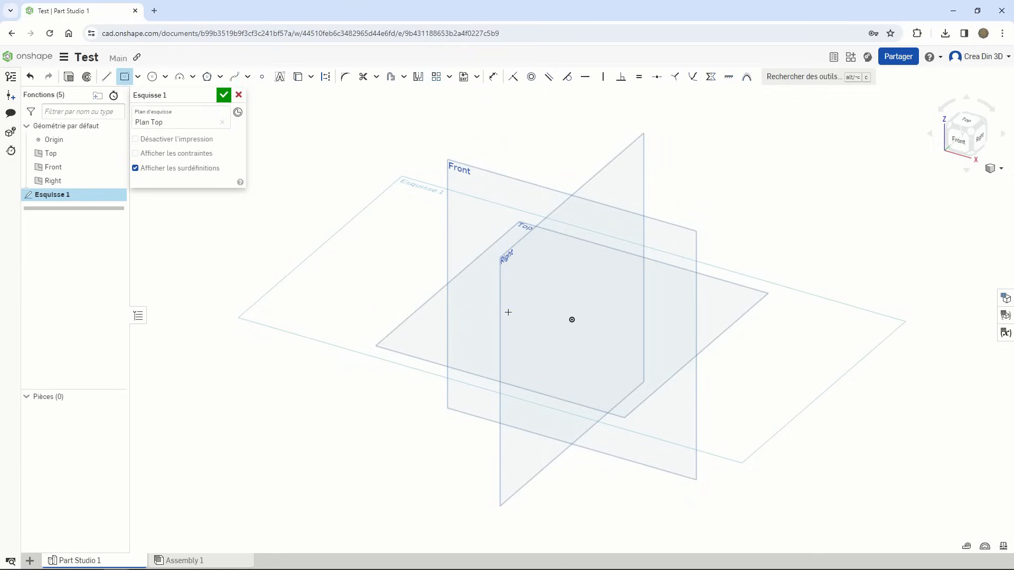
left_click(572, 319)
left_click(484, 357)
type("42")
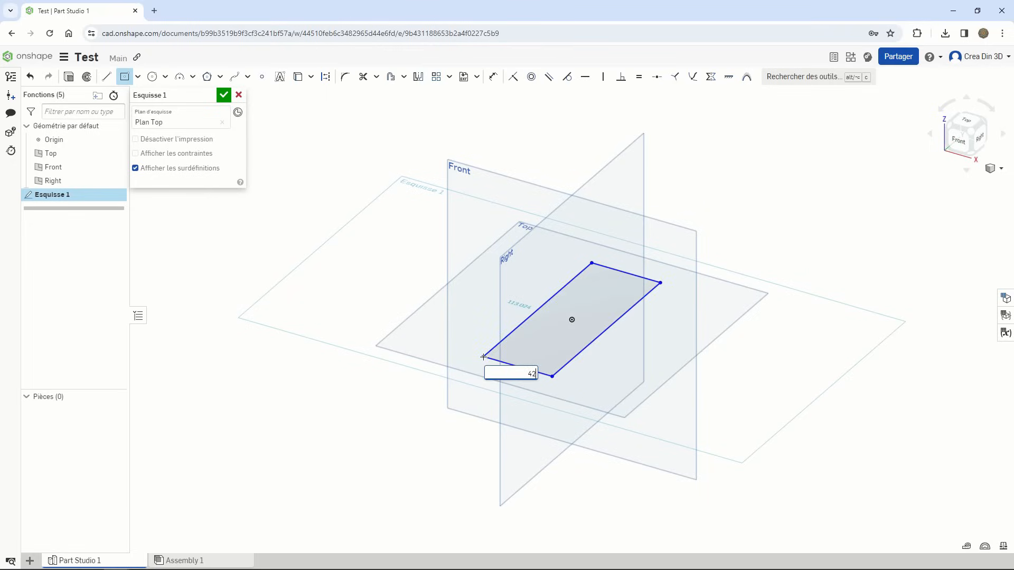
key("Tab")
type("12")
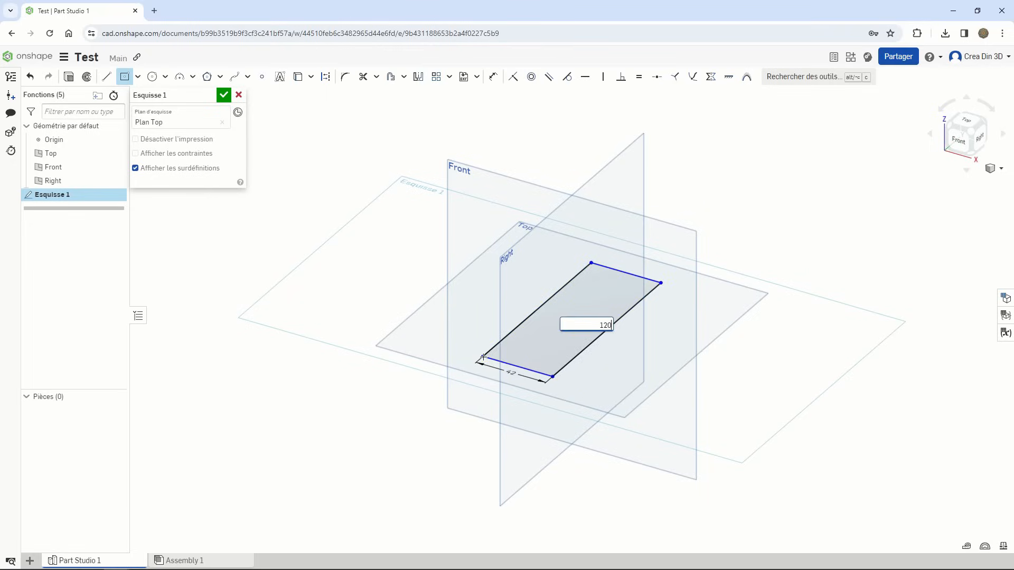
key("Return")
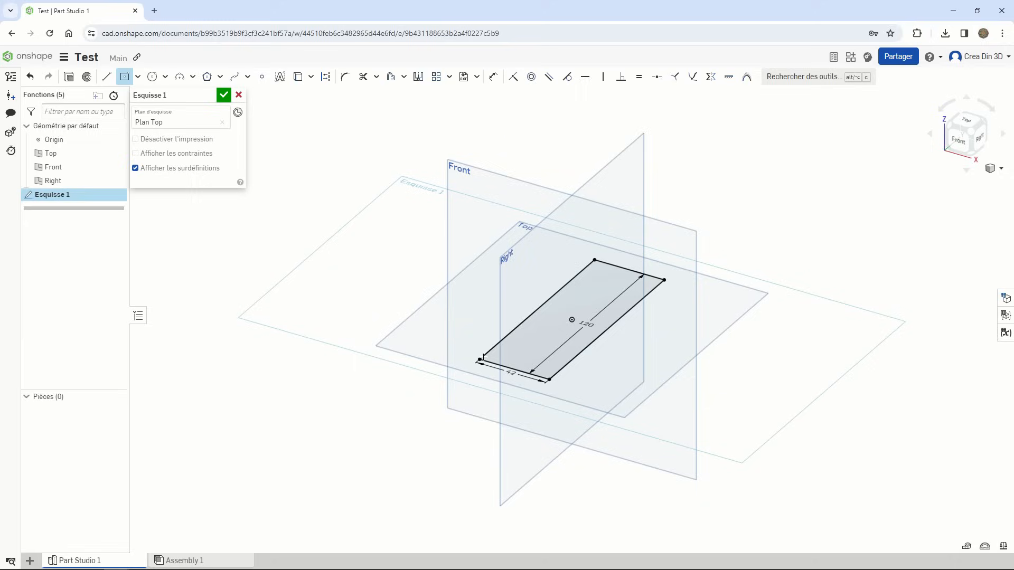
left_click(225, 94)
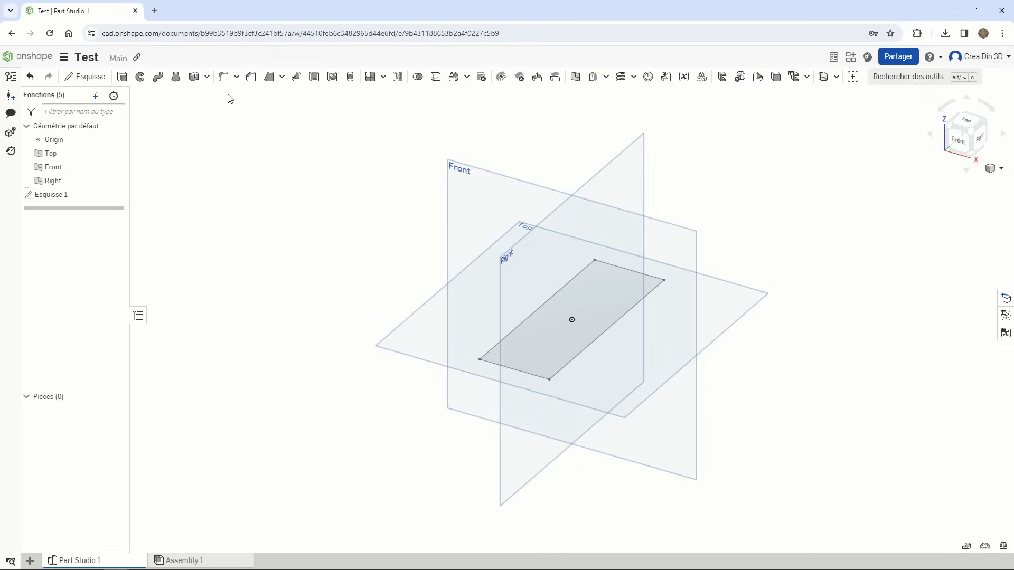
Step: Extrude the rectangle upward as a new solid with a blind depth of 10 mm
left_click(124, 78)
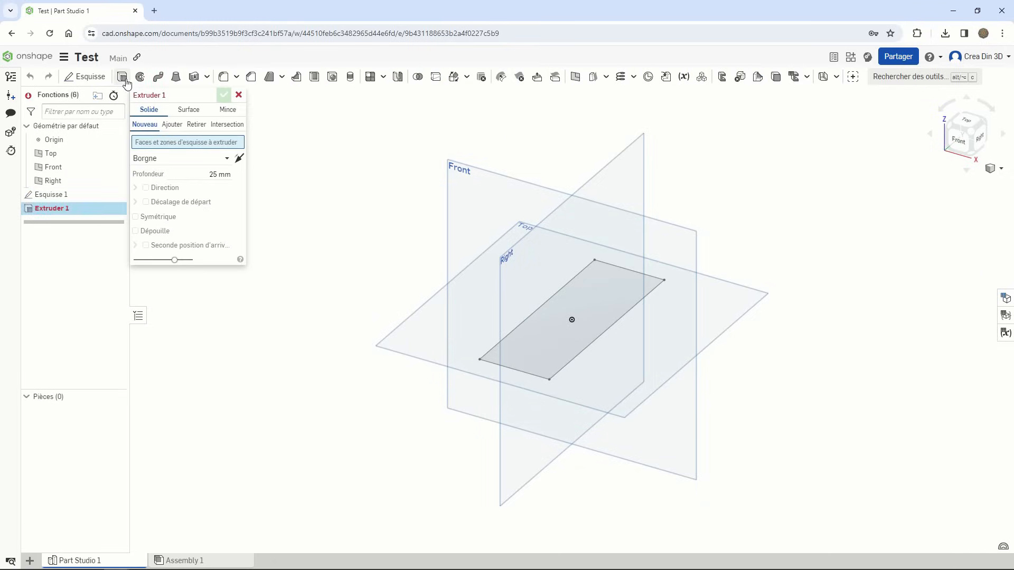
left_click(526, 346)
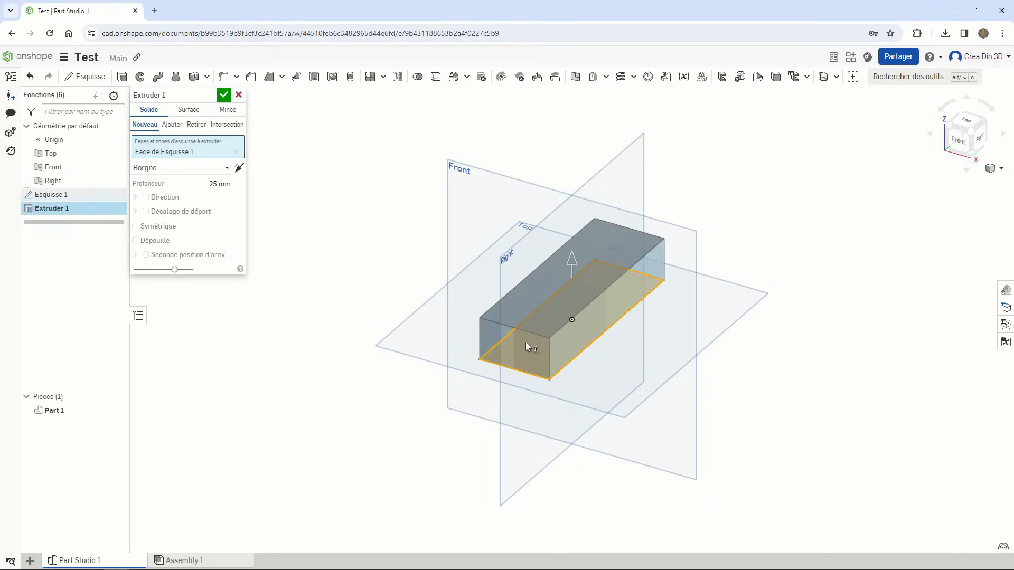
left_click(216, 184)
type("10")
key("Return")
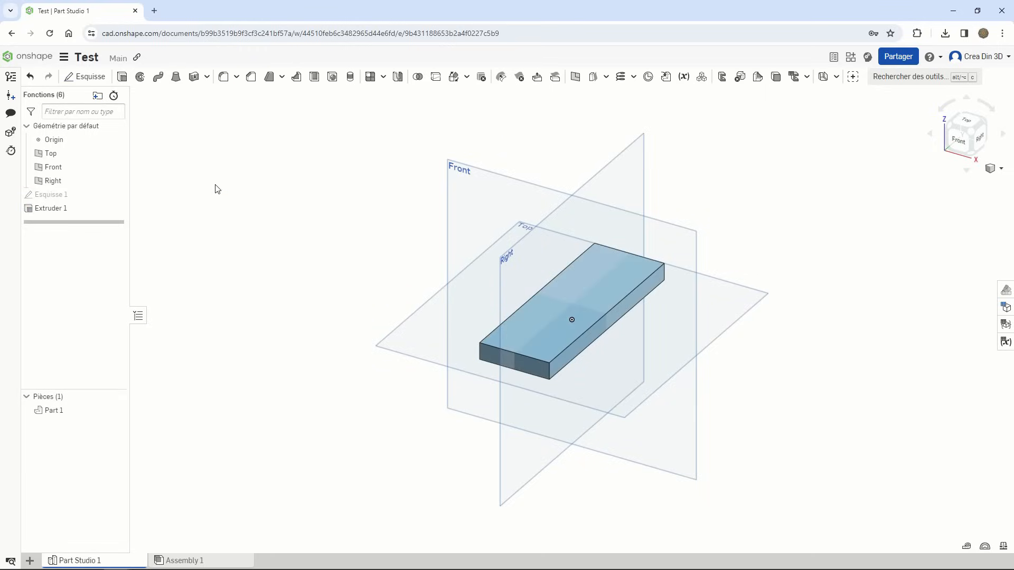
Step: Fillet the plate's four vertical corner edges with a 10 mm radius
left_click(224, 77)
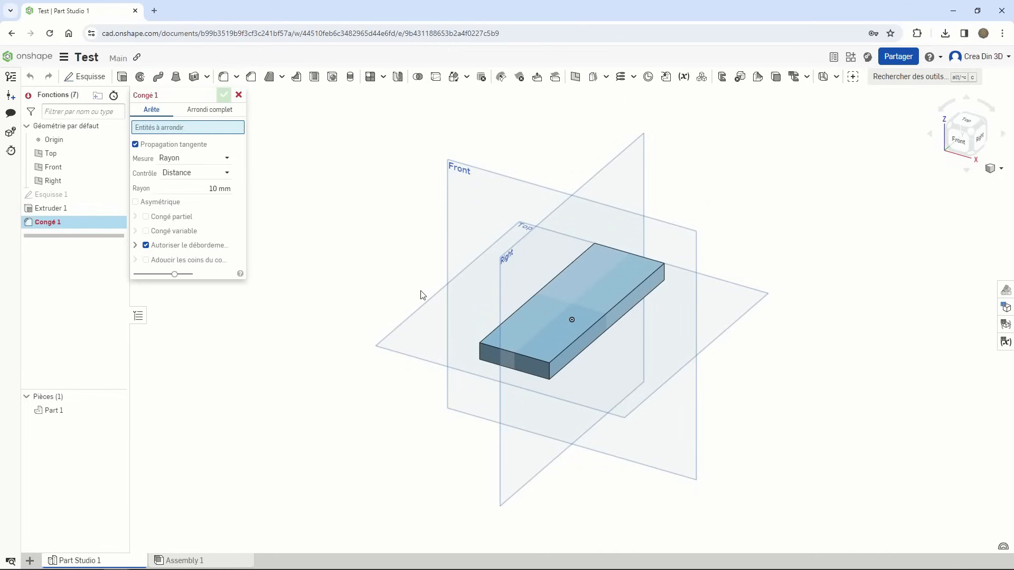
left_click(481, 352)
left_click(549, 371)
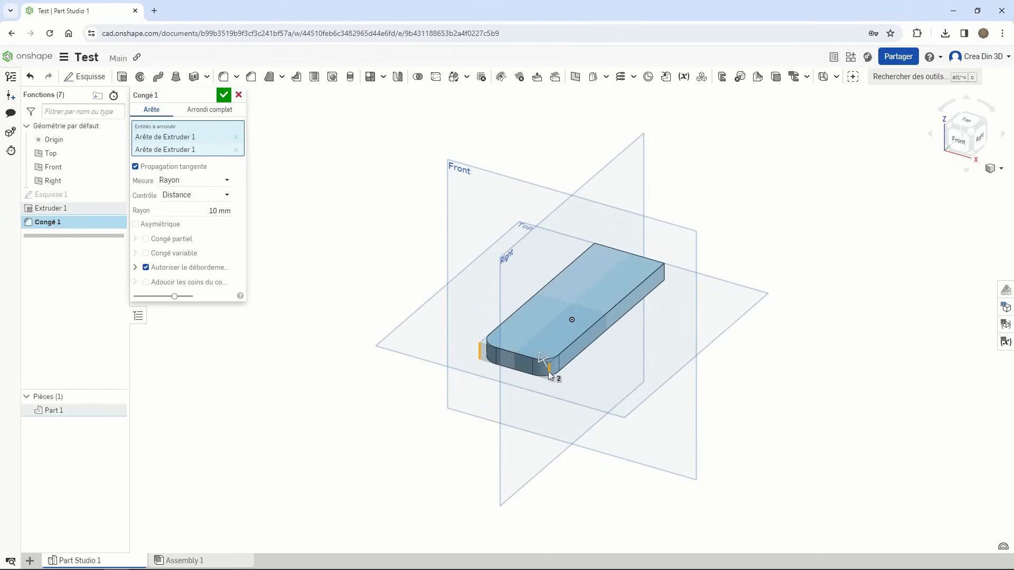
right_click_drag(616, 376, 658, 307)
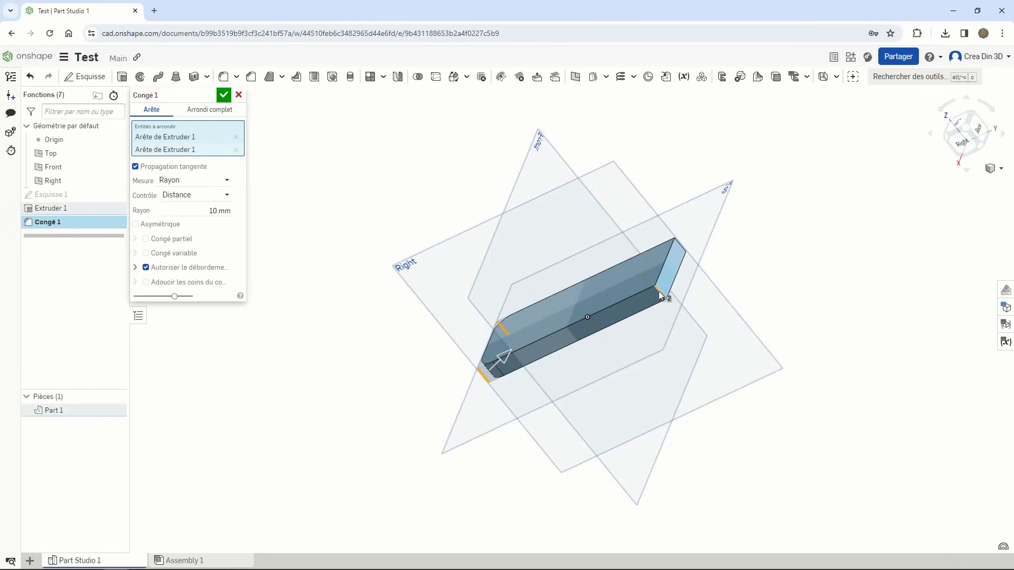
left_click(668, 271)
left_click(677, 243)
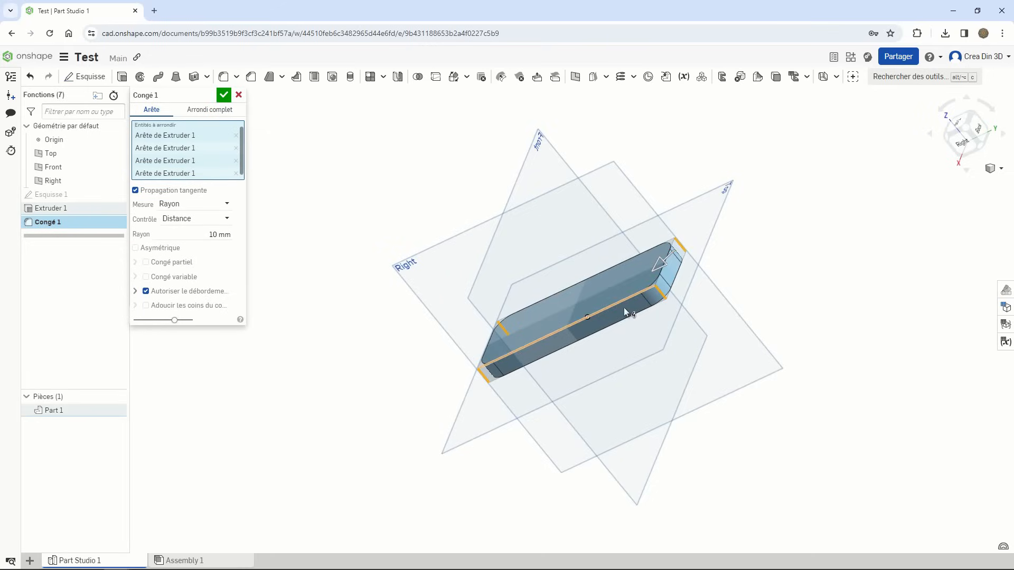
right_click_drag(532, 376, 572, 362)
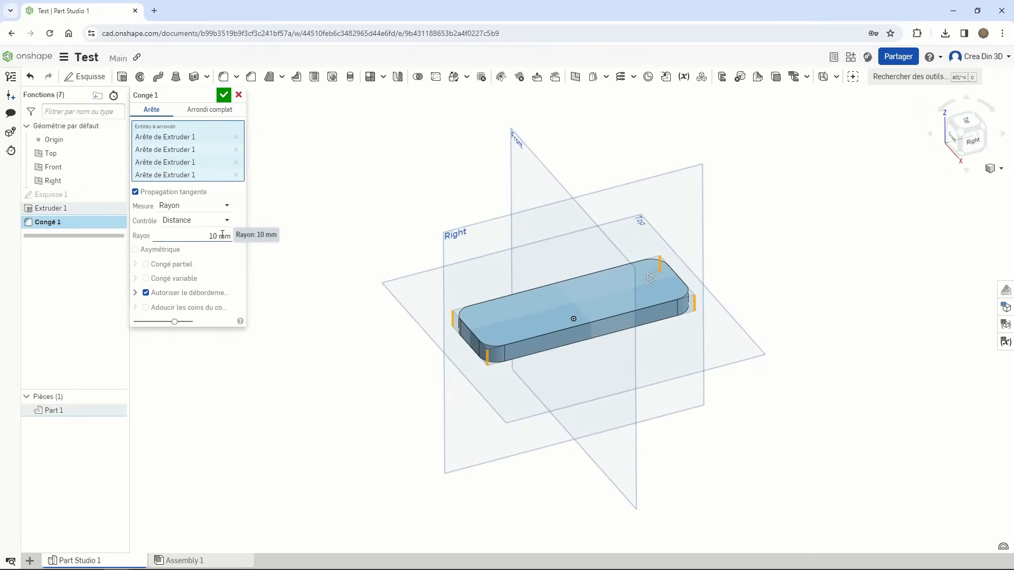
left_click(224, 97)
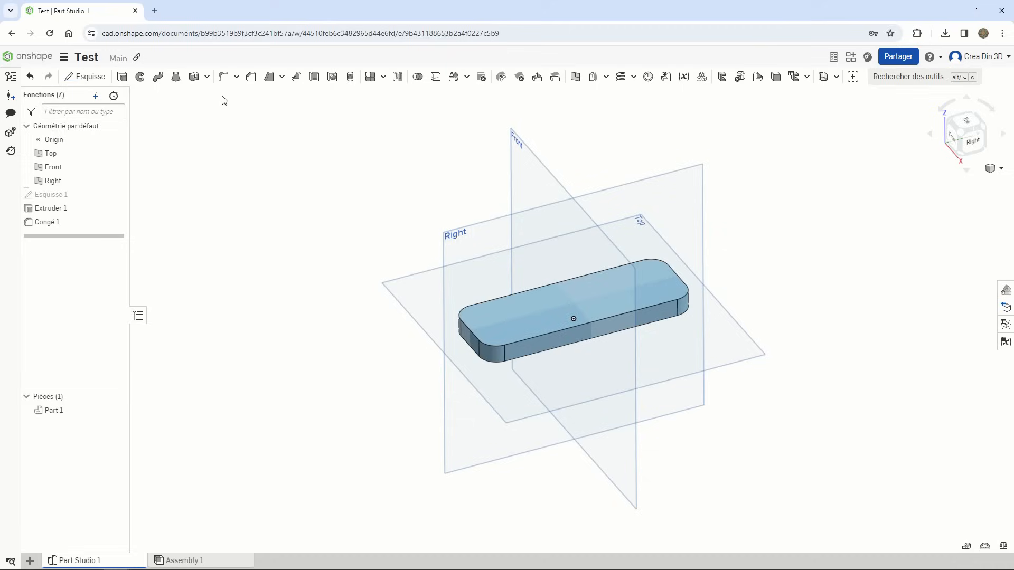
Step: Start a sketch on the plate's top face and place two points on its lengthwise centreline, one on each side of the origin
left_click(82, 76)
left_click(507, 339)
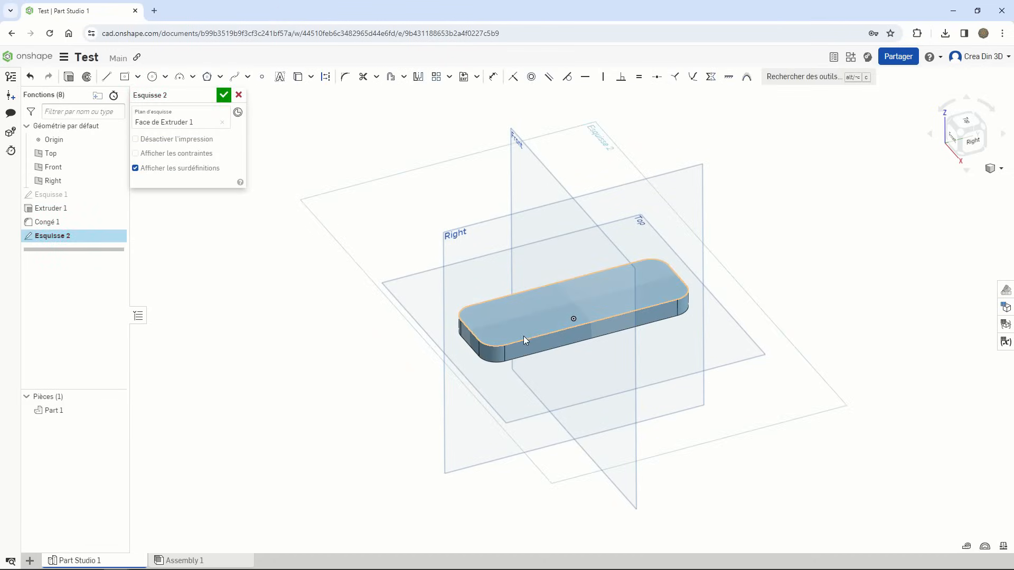
left_click(967, 124)
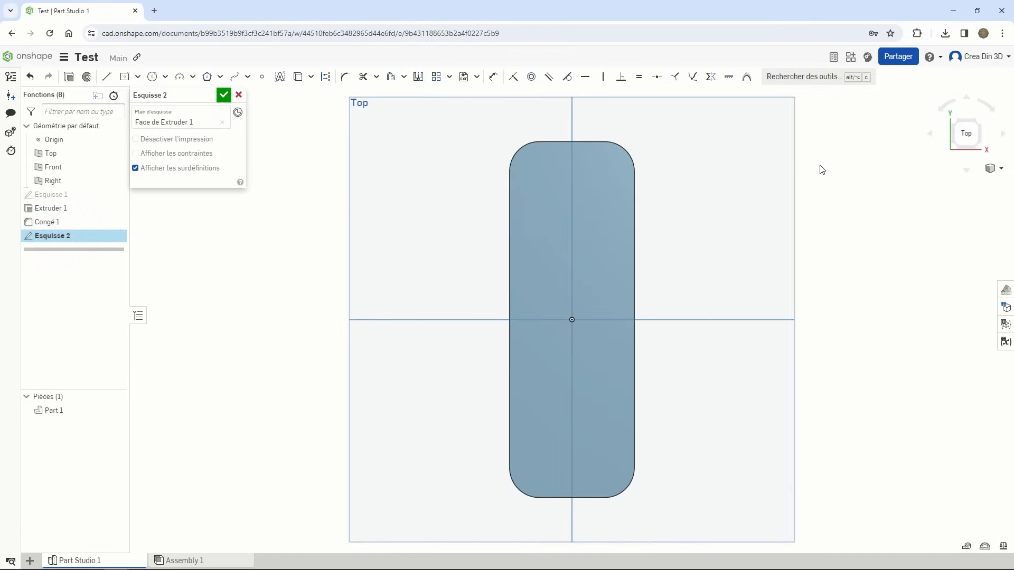
left_click(262, 77)
left_click(573, 438)
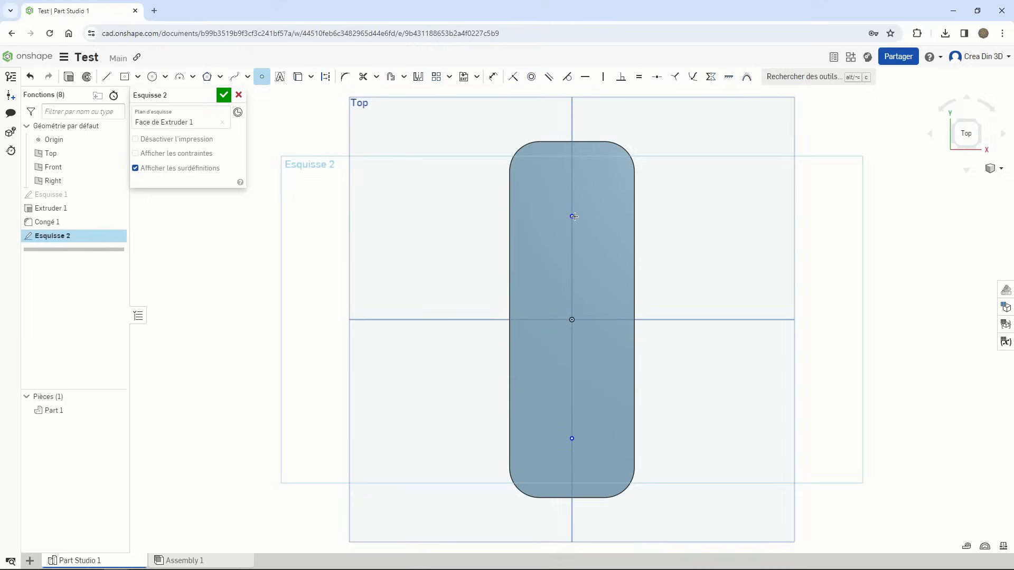
Step: Make the two sketch points symmetric about the Front plane
left_click(712, 79)
left_click(572, 216)
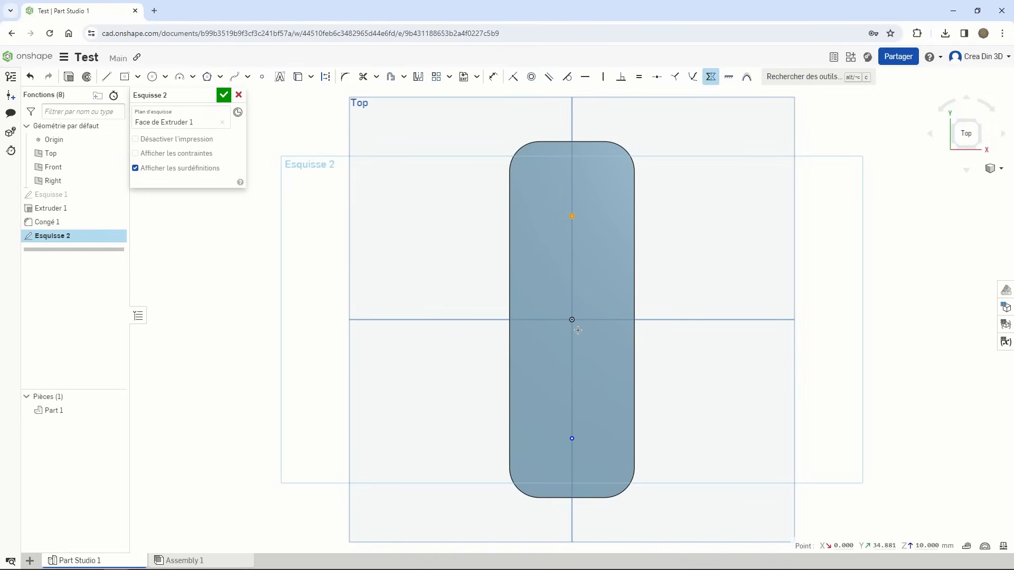
left_click(572, 438)
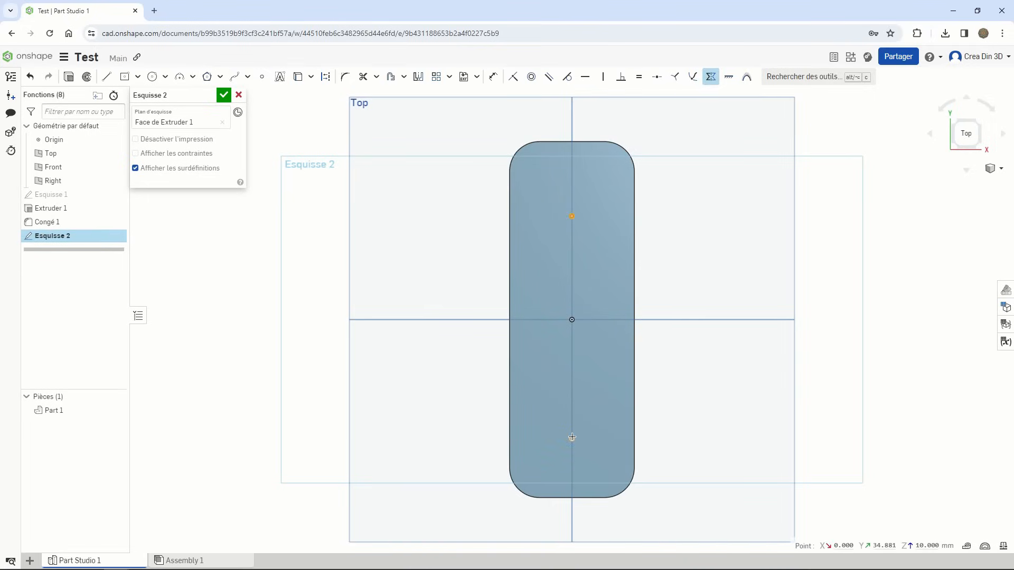
left_click(672, 319)
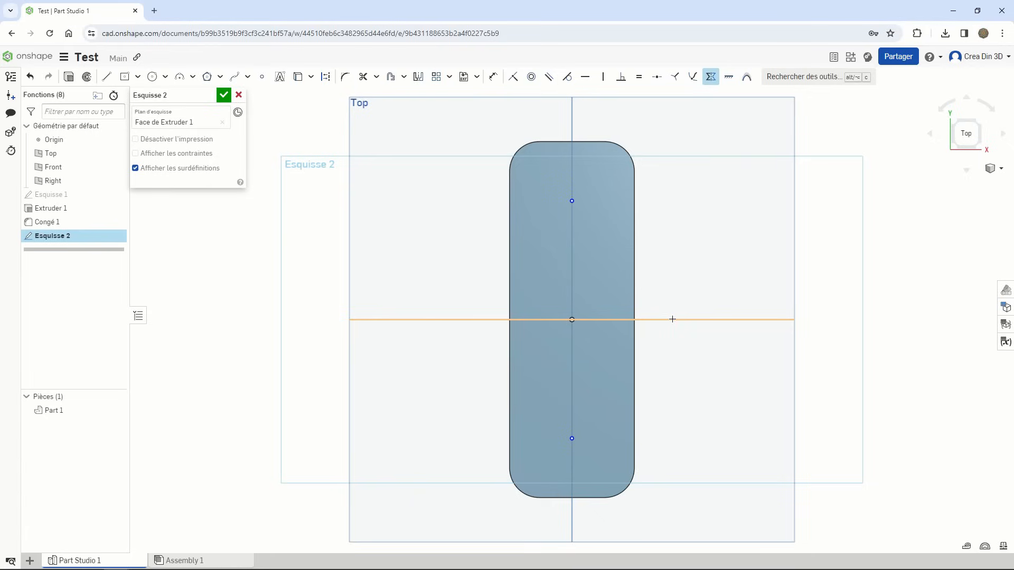
Step: Dimension the spacing between the two points to 90 mm and finish the sketch
left_click(493, 77)
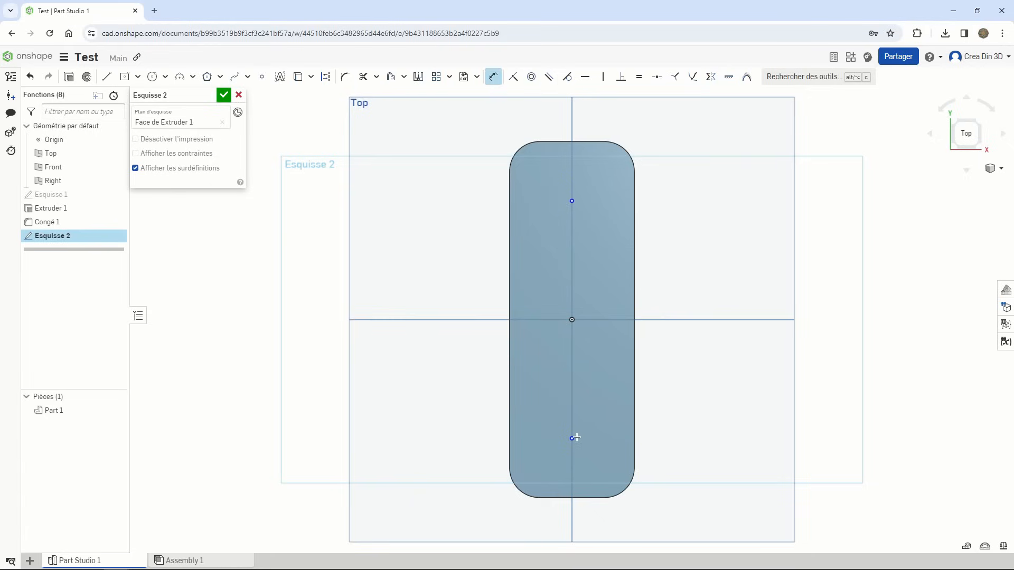
left_click(574, 439)
left_click(674, 395)
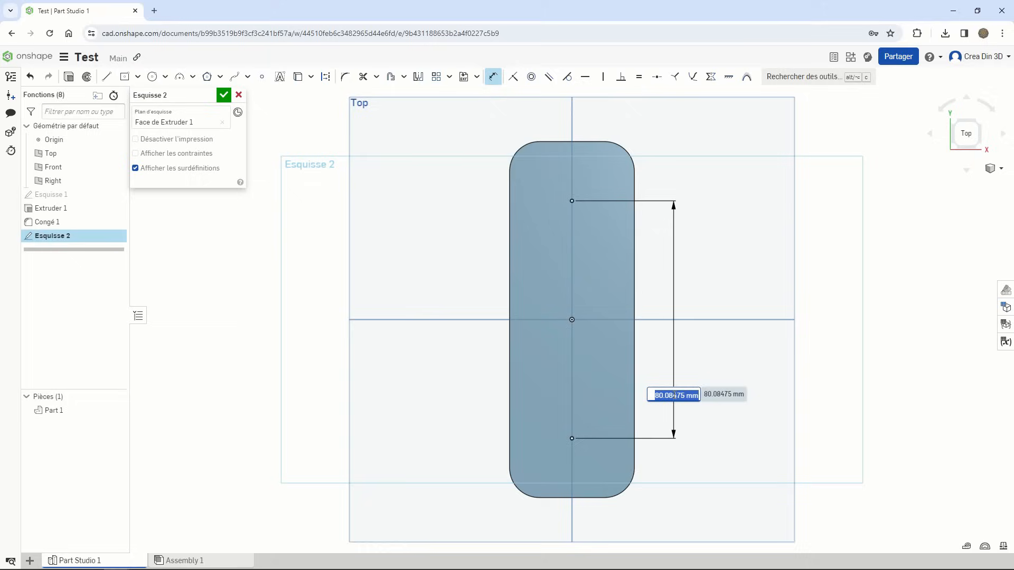
type("90")
key("Return")
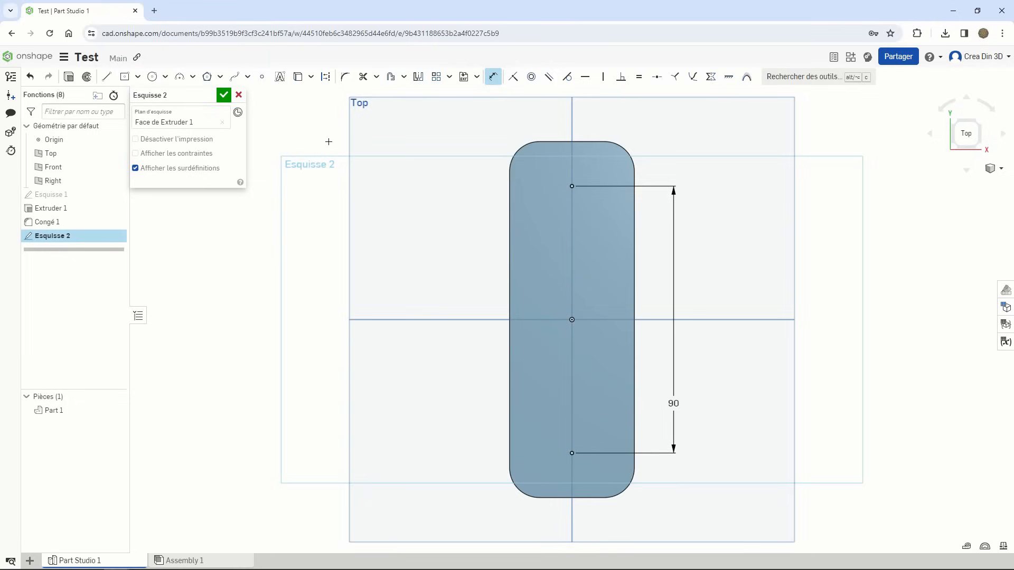
left_click(225, 95)
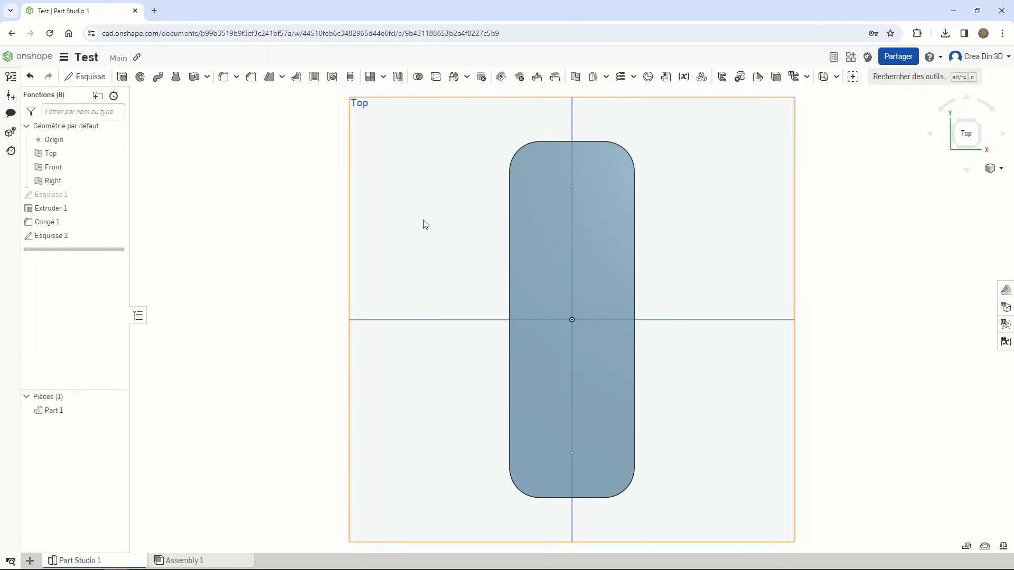
Step: Cut simple 15 mm through-all holes at the two sketched points, starting from the plate's top face
right_click_drag(611, 396, 462, 394)
key("shift+7")
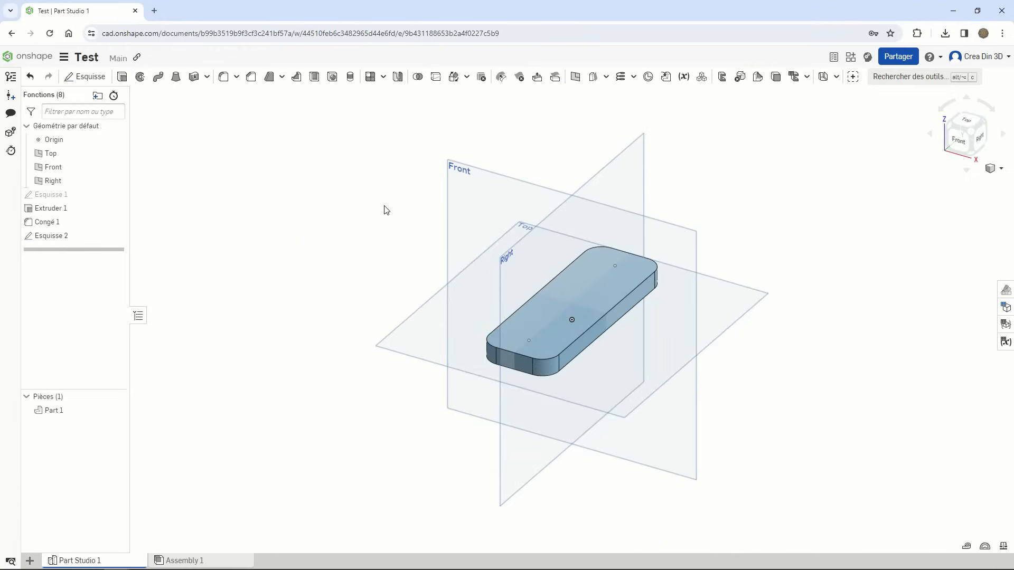
left_click(333, 78)
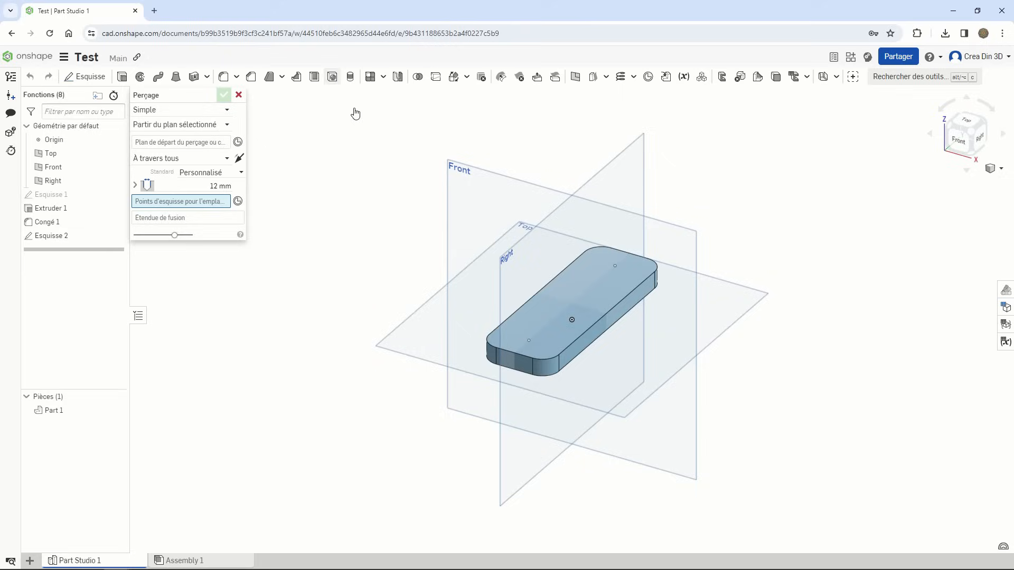
left_click(239, 142)
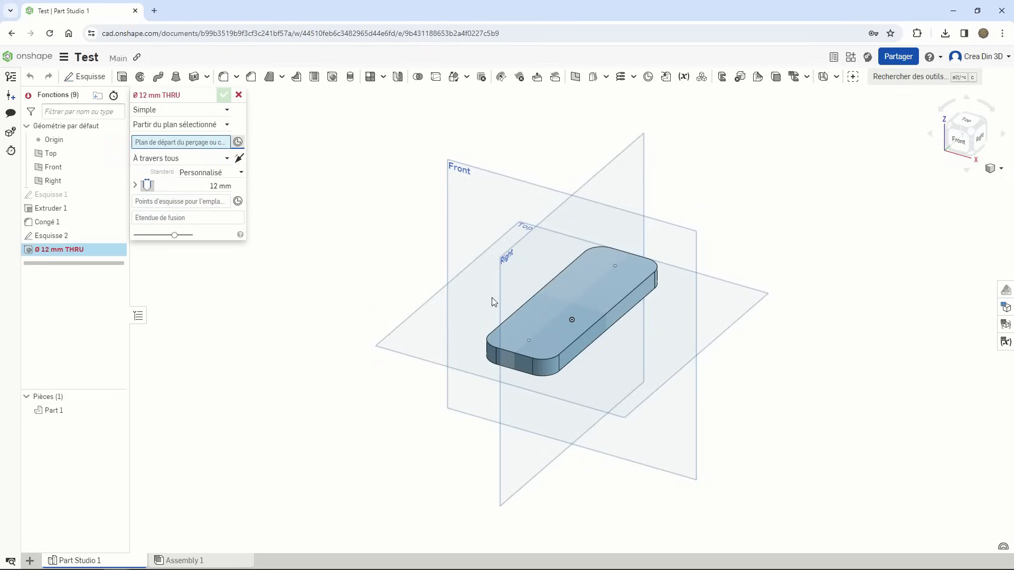
left_click(551, 337)
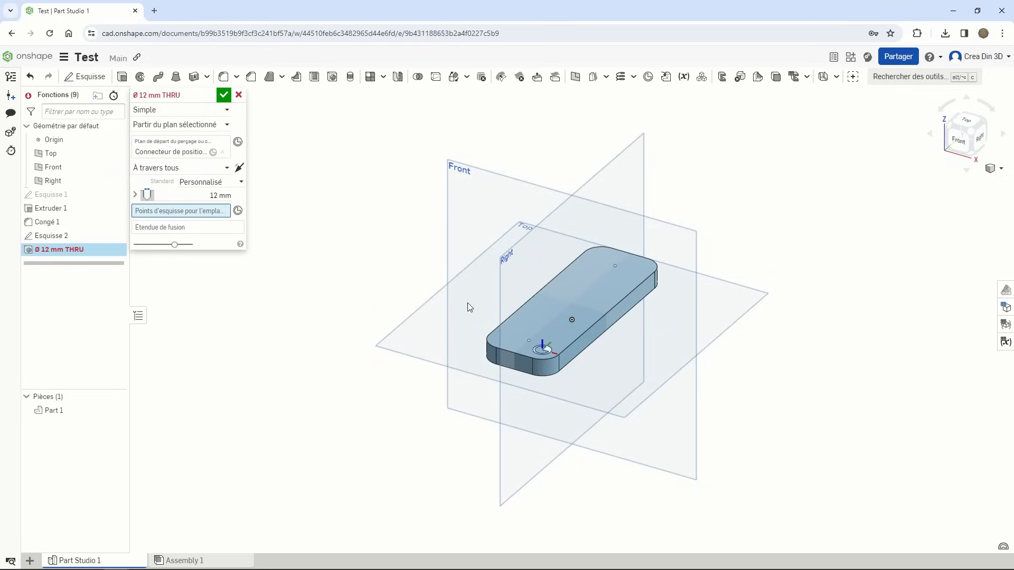
left_click(531, 342)
left_click(615, 267)
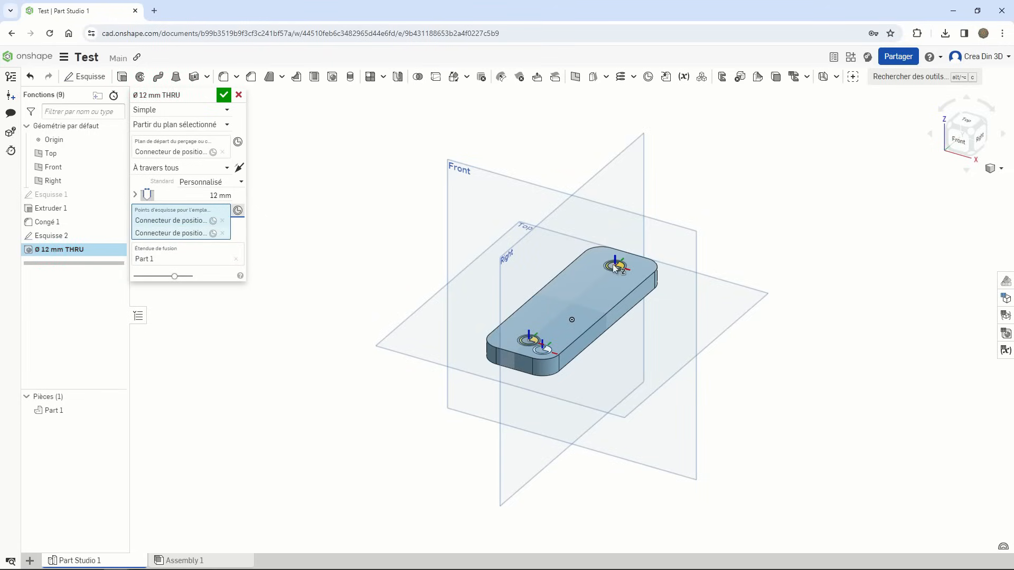
left_click(226, 196)
type("15")
key("Return")
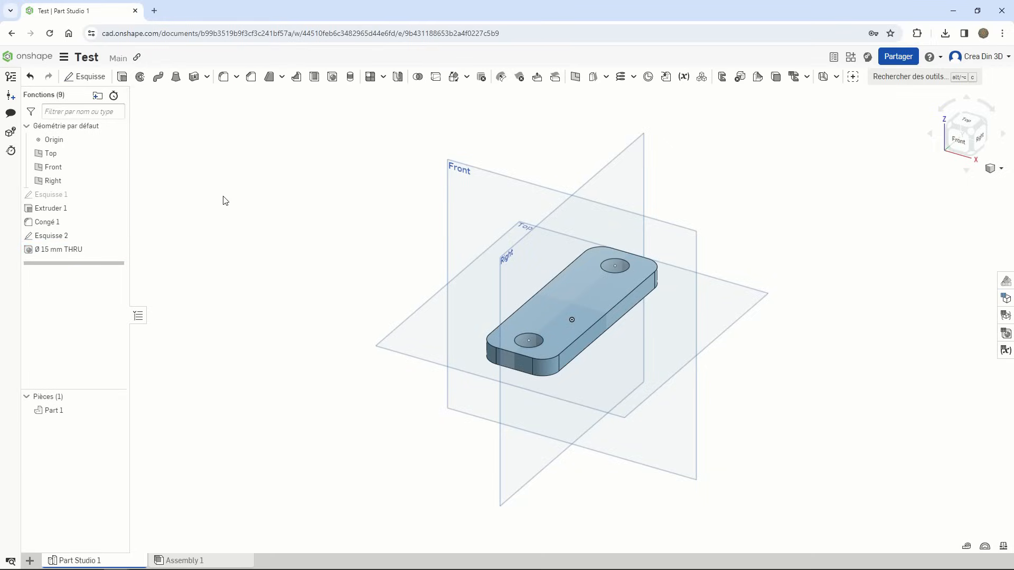
Step: Start a sketch on the plate's long right-hand side face and draw a 60 mm diameter circle above the plate, aligned vertically with the origin
left_click(87, 78)
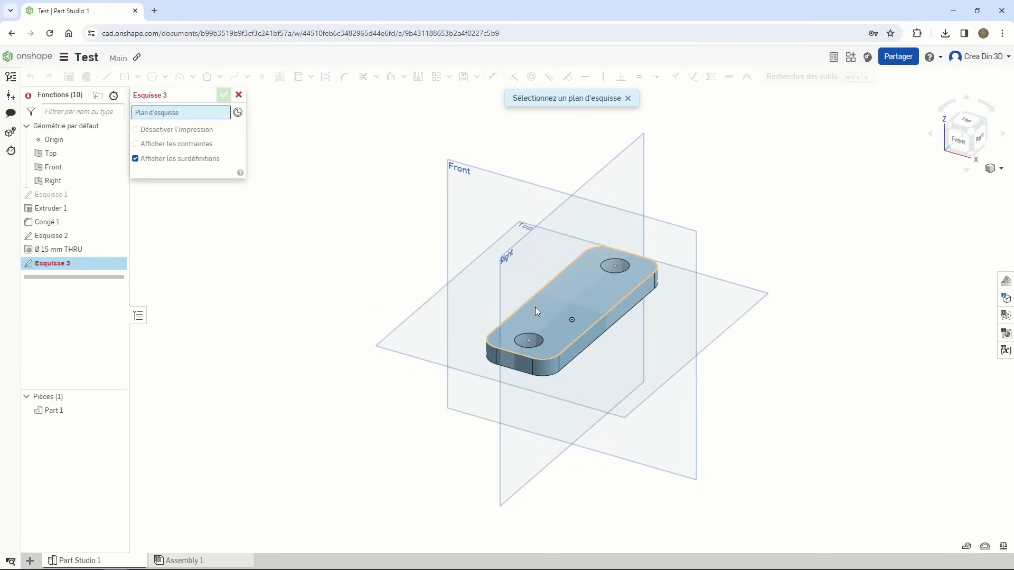
left_click(577, 347)
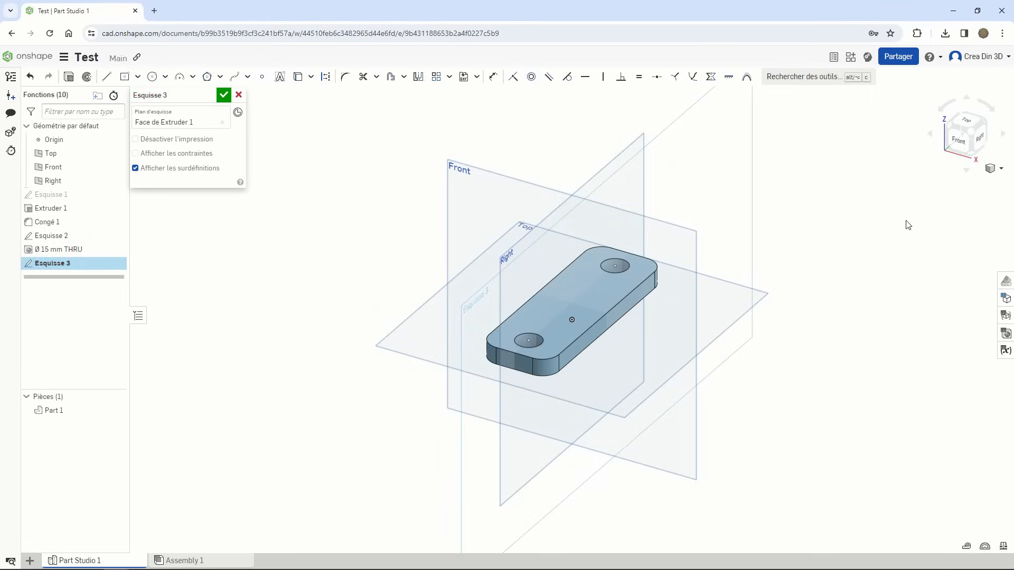
left_click(978, 141)
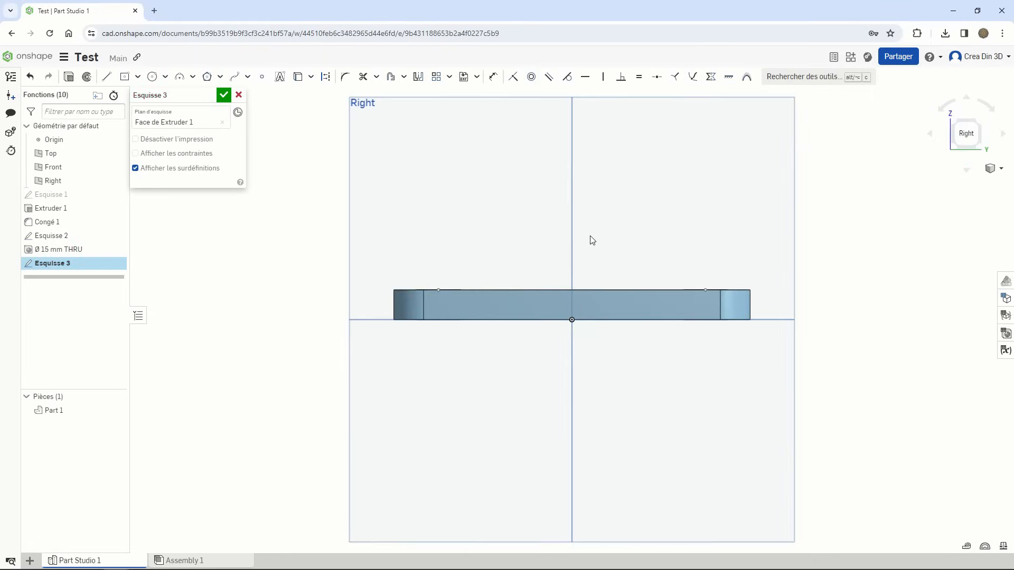
scroll(589, 238, "down", 3)
middle_click_drag(601, 236, 578, 315)
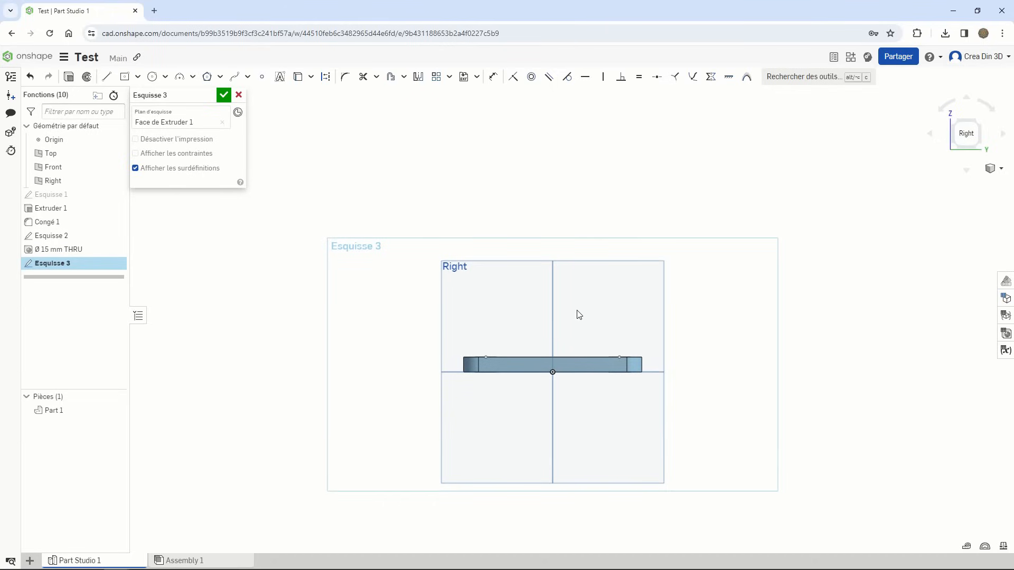
left_click(152, 76)
left_click(553, 244)
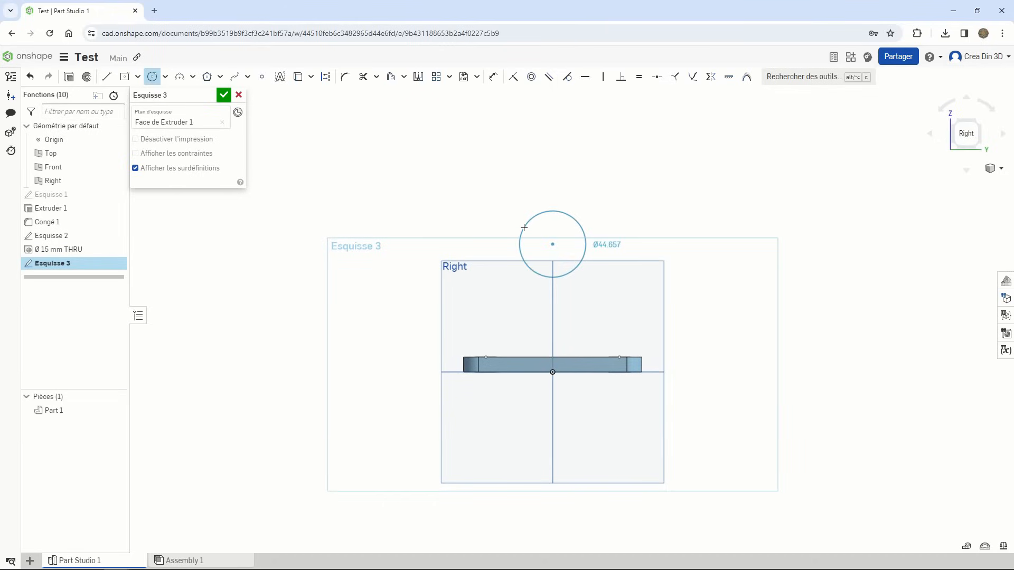
left_click(527, 228)
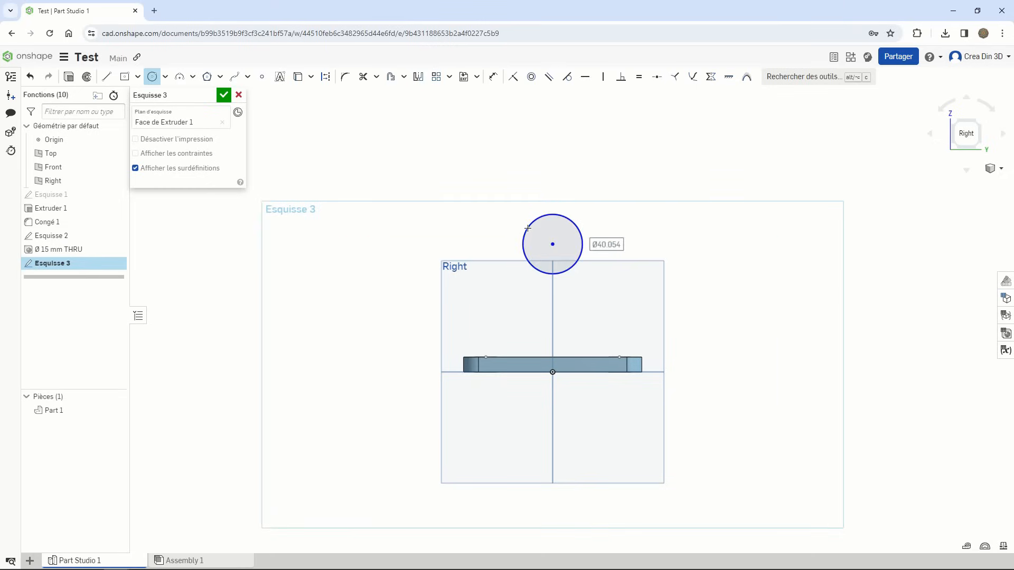
type("60")
key("Return")
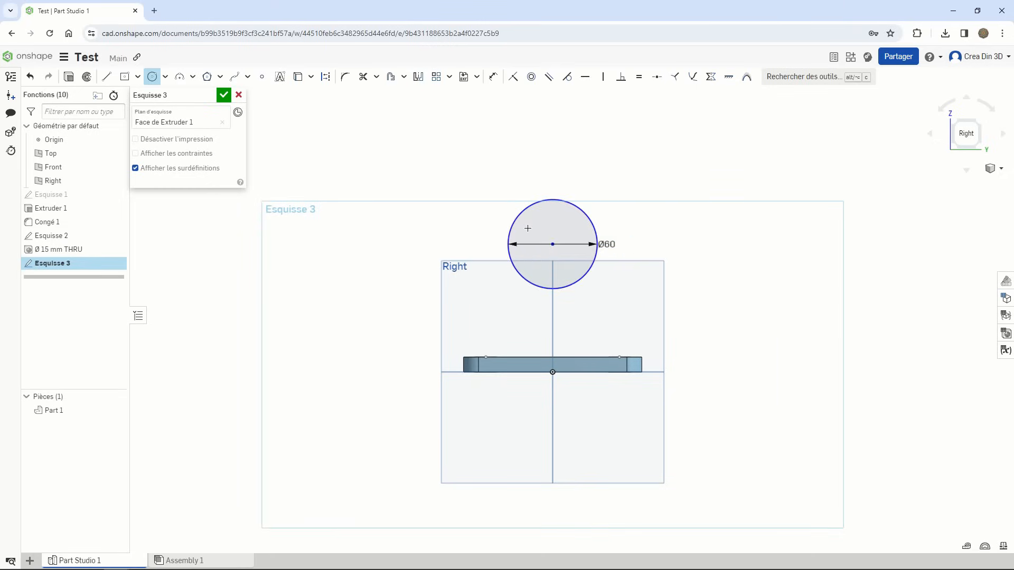
Step: Draw a concentric 70 mm diameter circle around the 60 mm circle
left_click(553, 244)
left_click(564, 185)
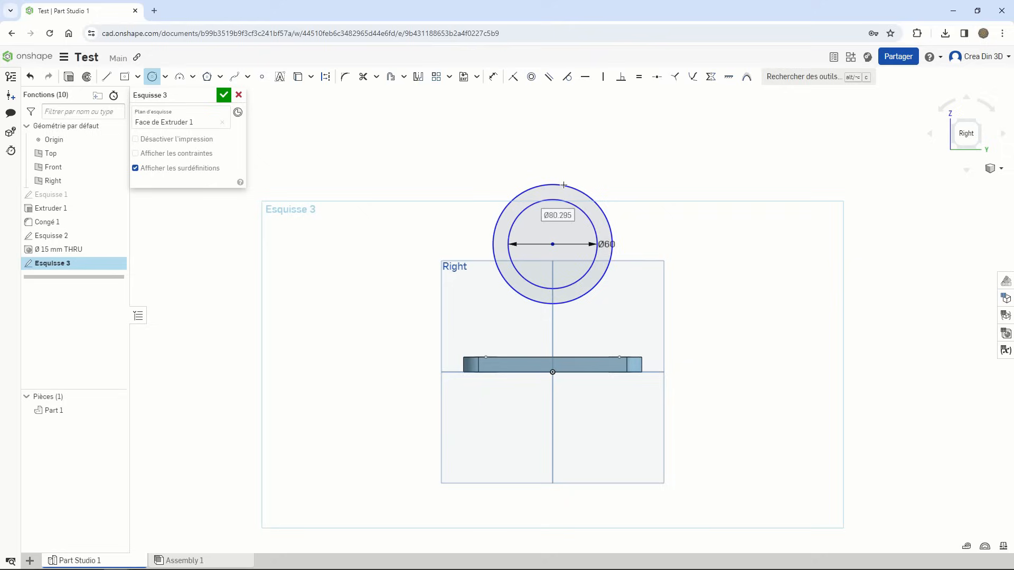
type("70")
key("Return")
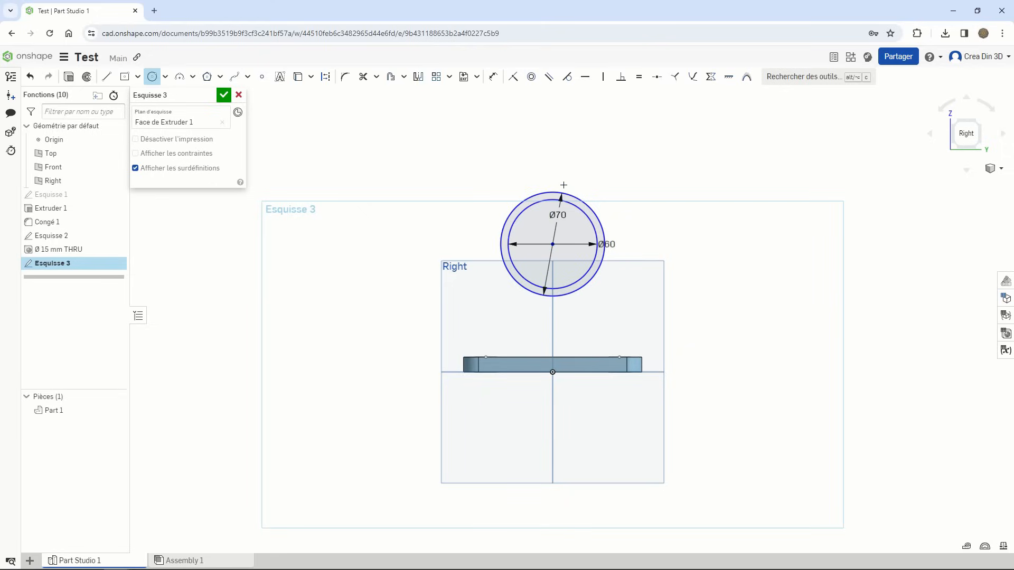
Step: Dimension the height from the plate's underside to the circles' centre as 105 mm
left_click(493, 76)
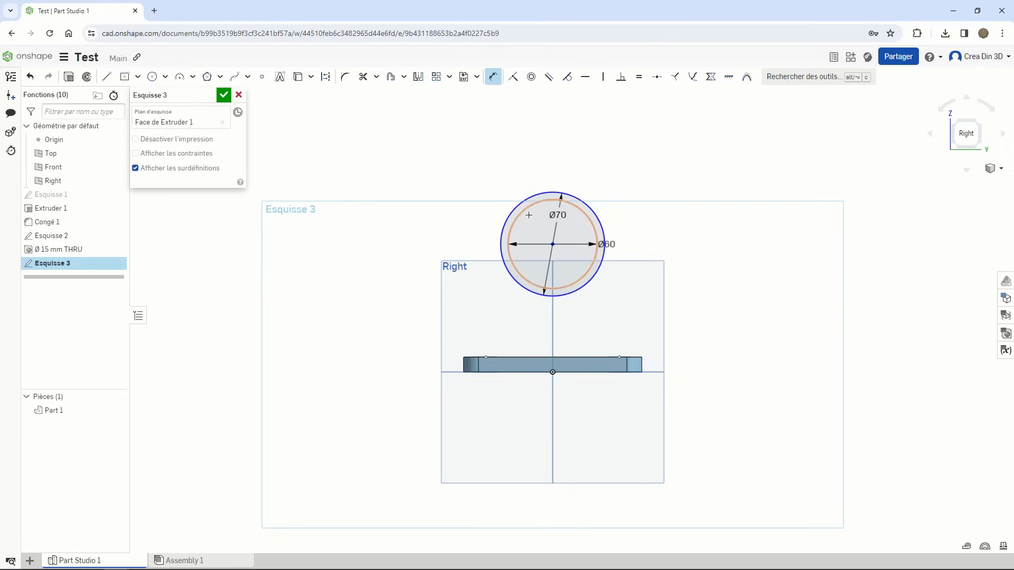
left_click(552, 244)
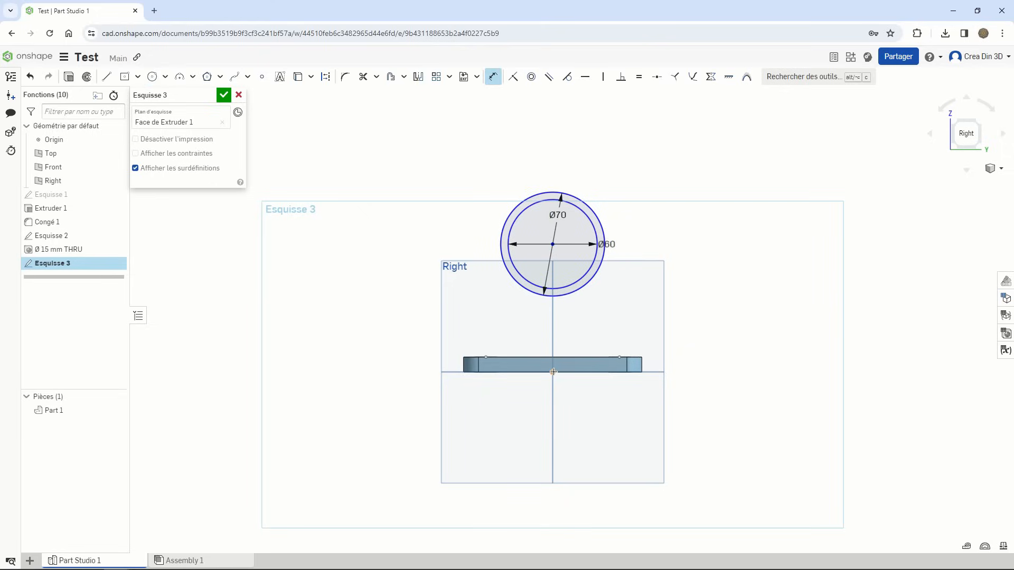
left_click(602, 372)
left_click(680, 323)
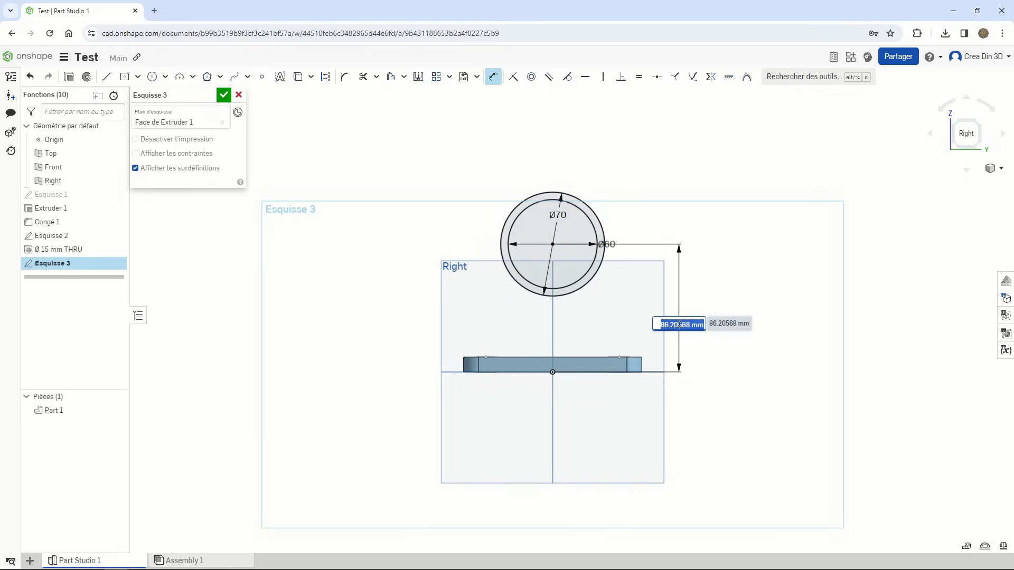
type("105")
key("Return")
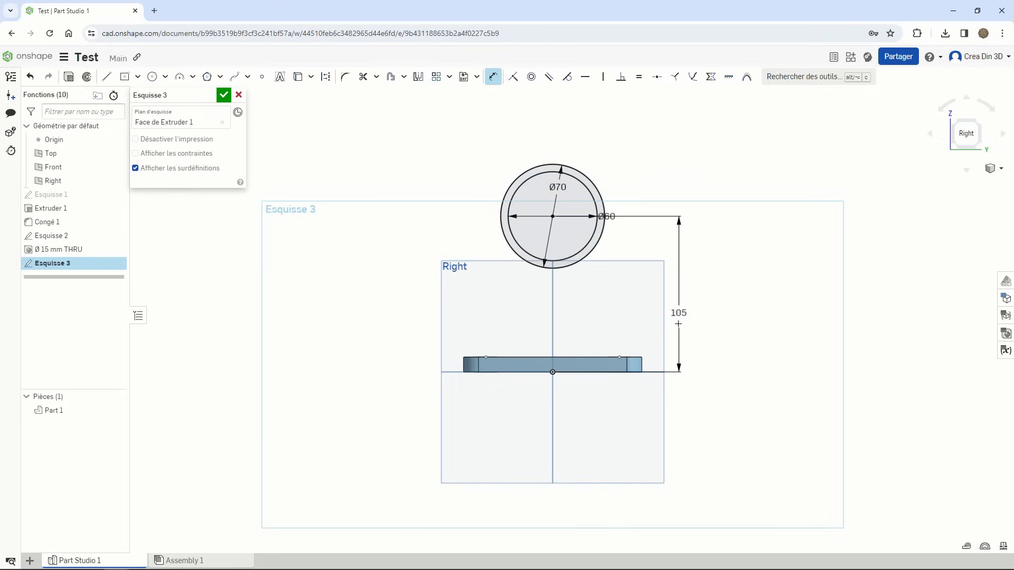
Step: Finish the circle sketch and extrude the ring between the two circles 44 mm back over the plate as a new solid
left_click(224, 95)
right_click_drag(379, 403, 452, 443)
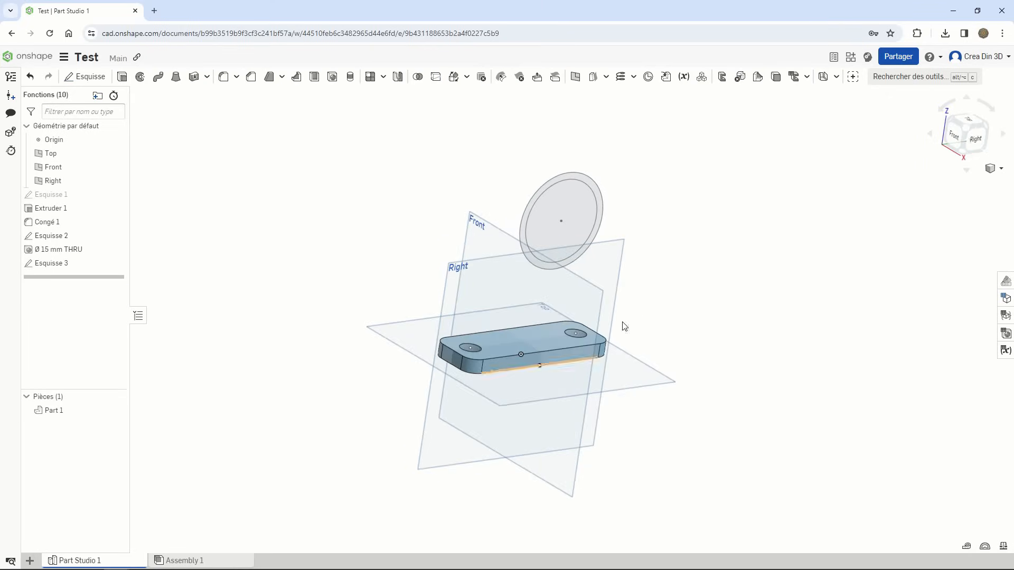
left_click(963, 127)
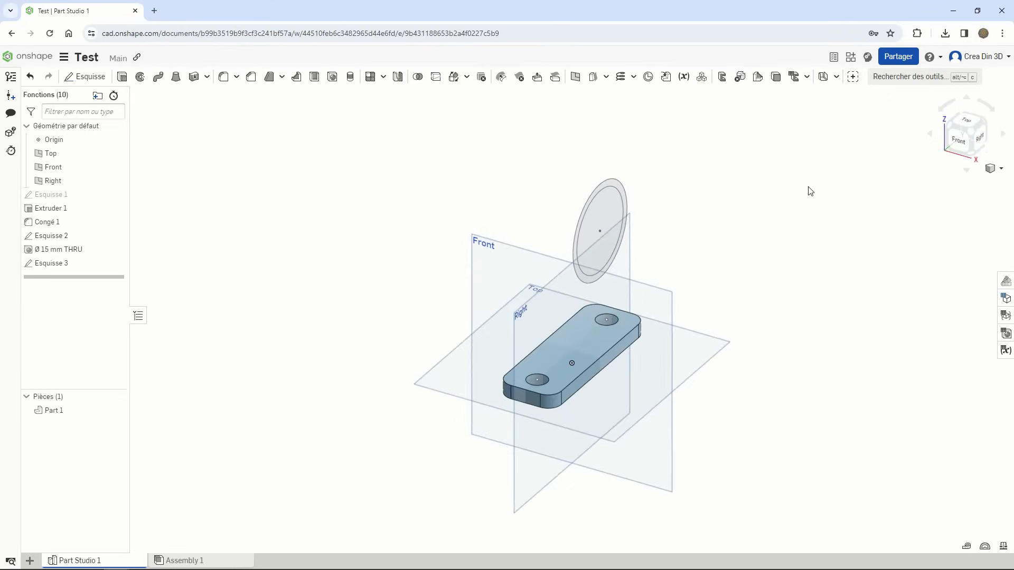
left_click(122, 77)
left_click(612, 182)
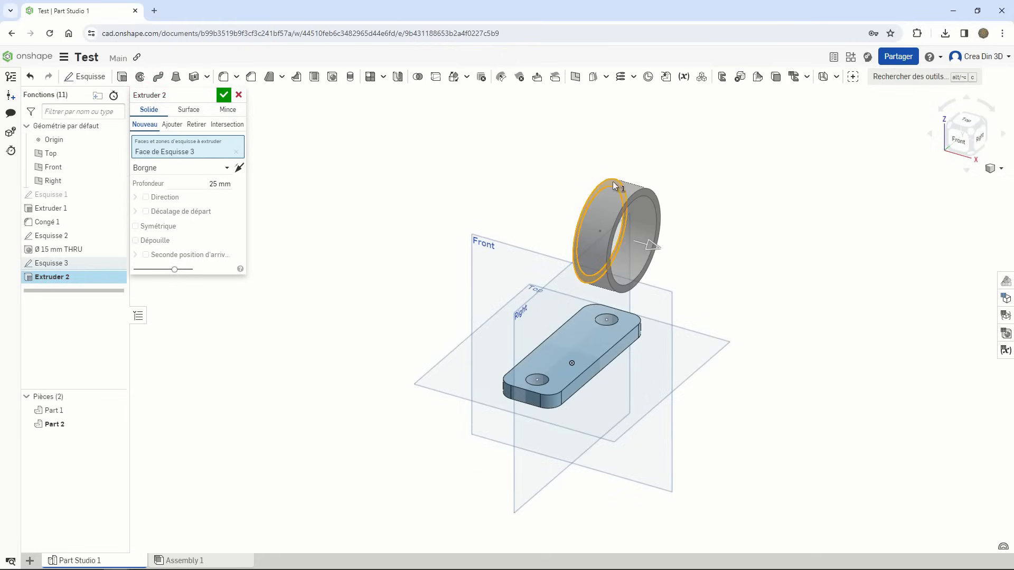
left_click(238, 168)
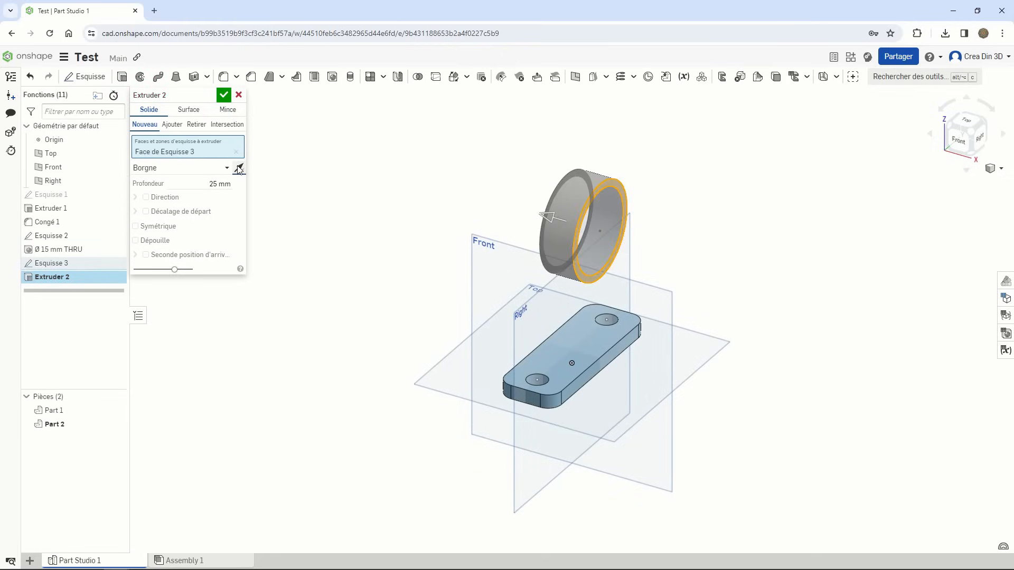
left_click(220, 183)
type("44")
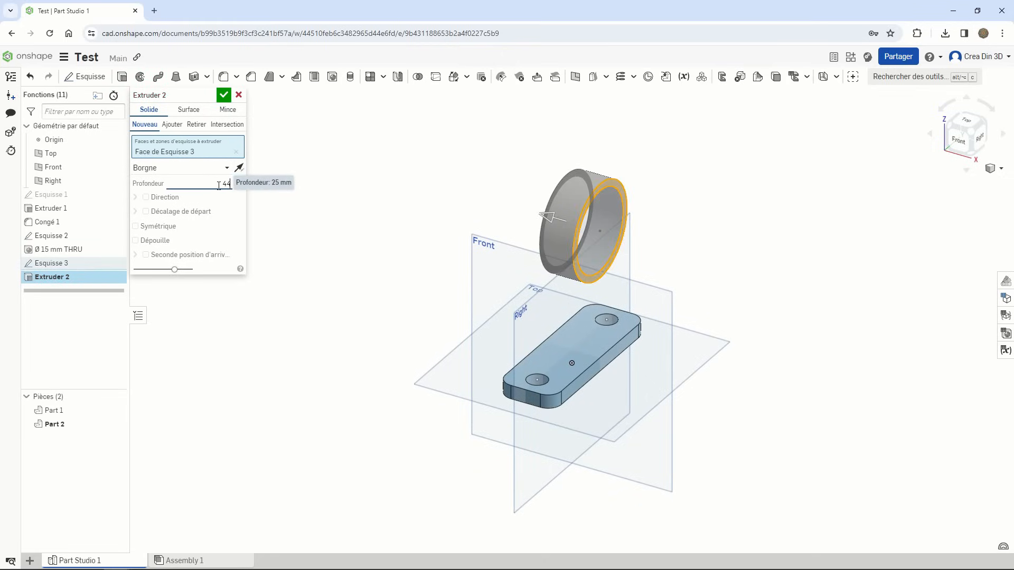
Step: Add a second end position of 6 mm on the ring extrusion's opposite side and complete the feature
left_click(146, 255)
left_click(216, 283)
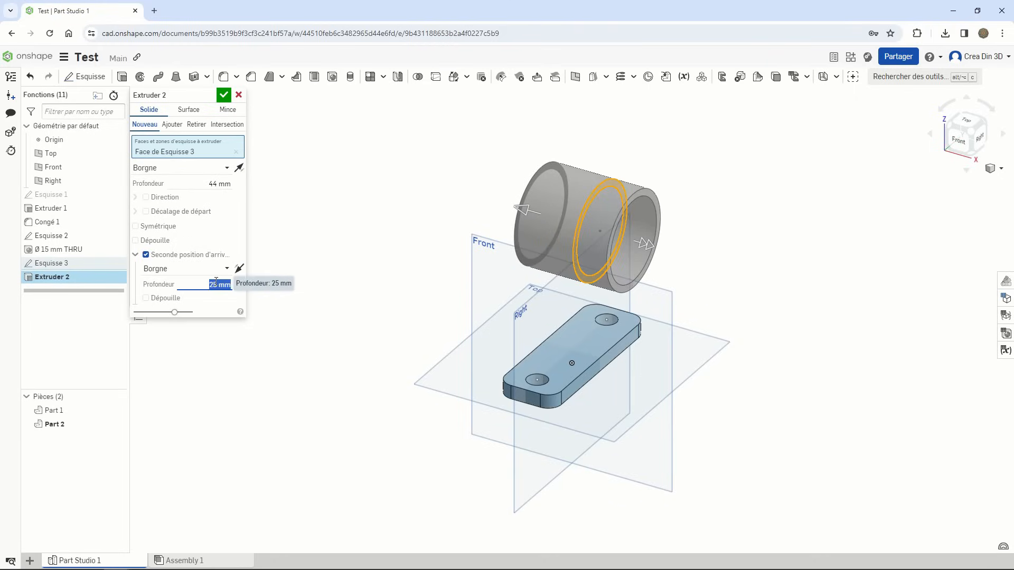
type("6")
key("Return")
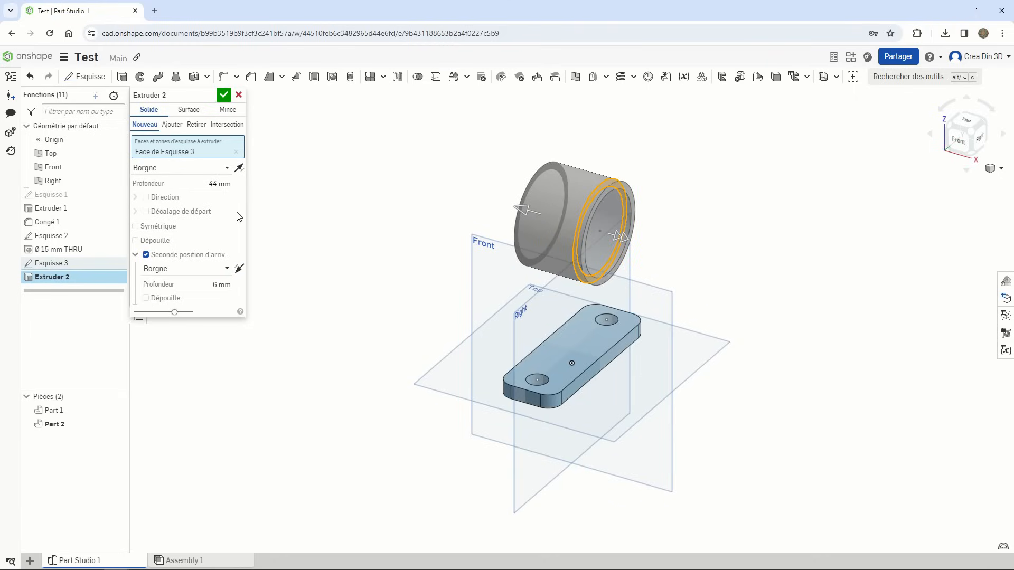
left_click(224, 96)
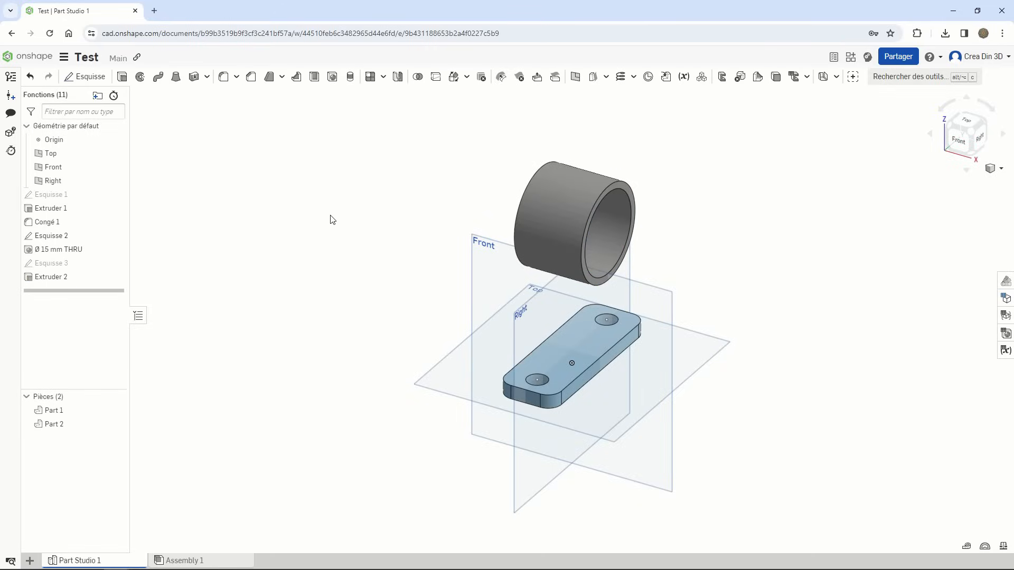
Step: Sketch a 5 by 60 mm centre rectangle on the plate's top face, centred vertically on the origin and running along the plate's length
left_click(85, 77)
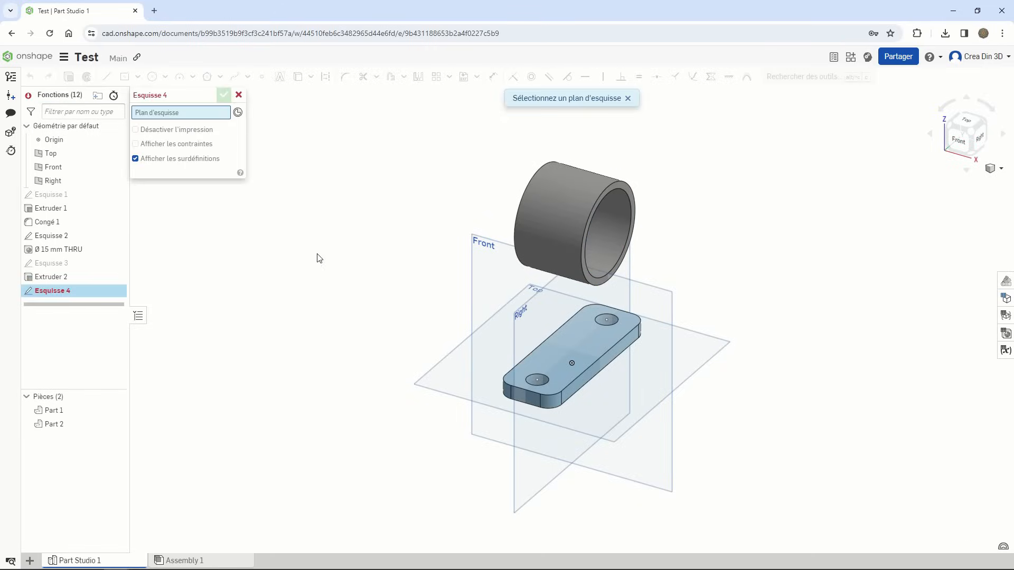
left_click(559, 376)
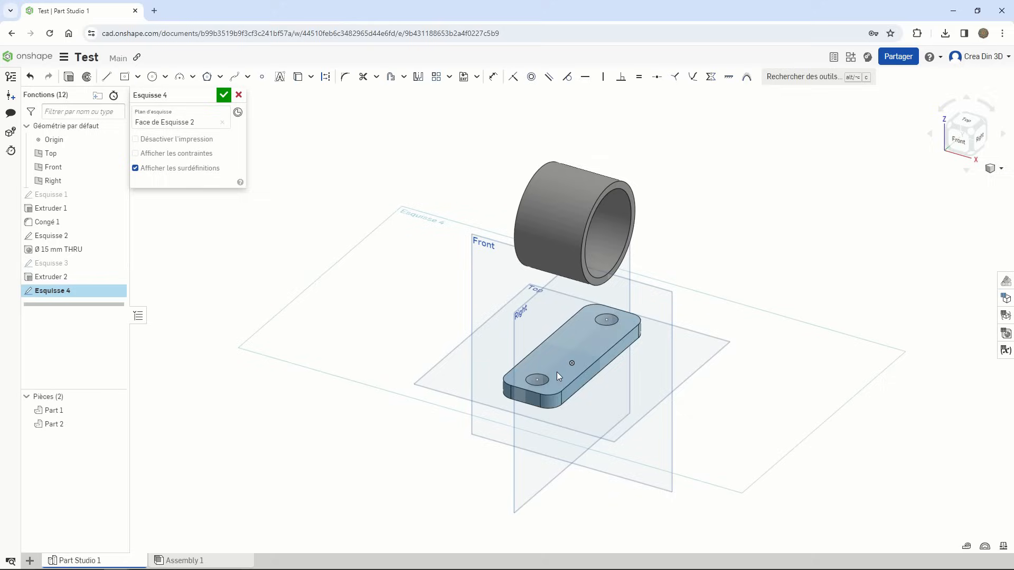
left_click(971, 123)
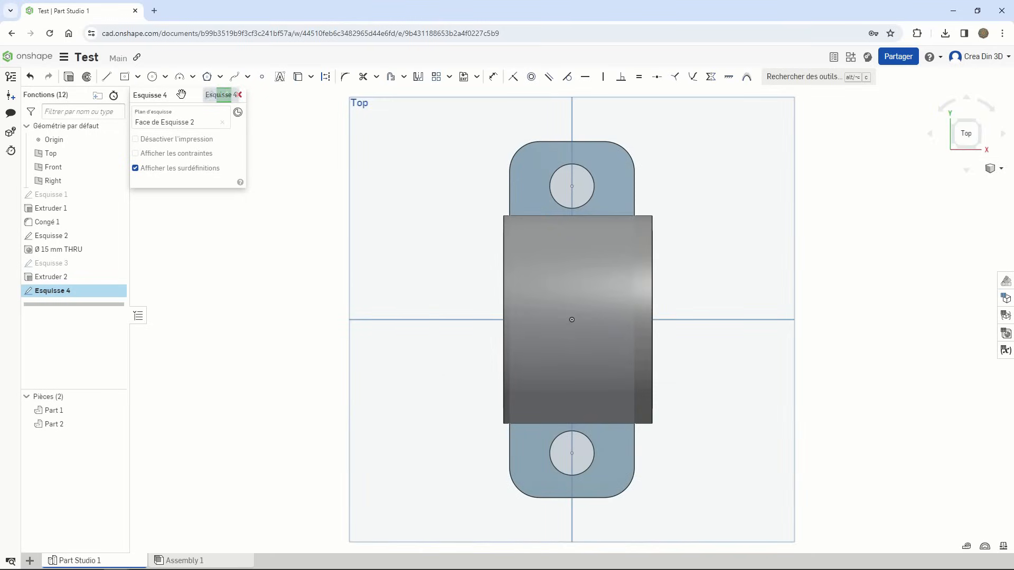
left_click(124, 77)
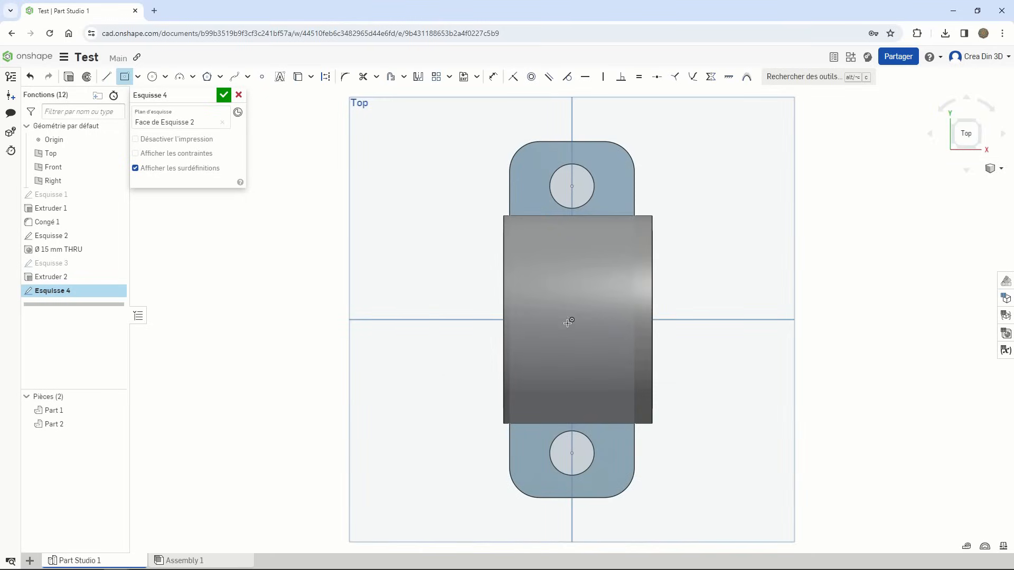
left_click(603, 320)
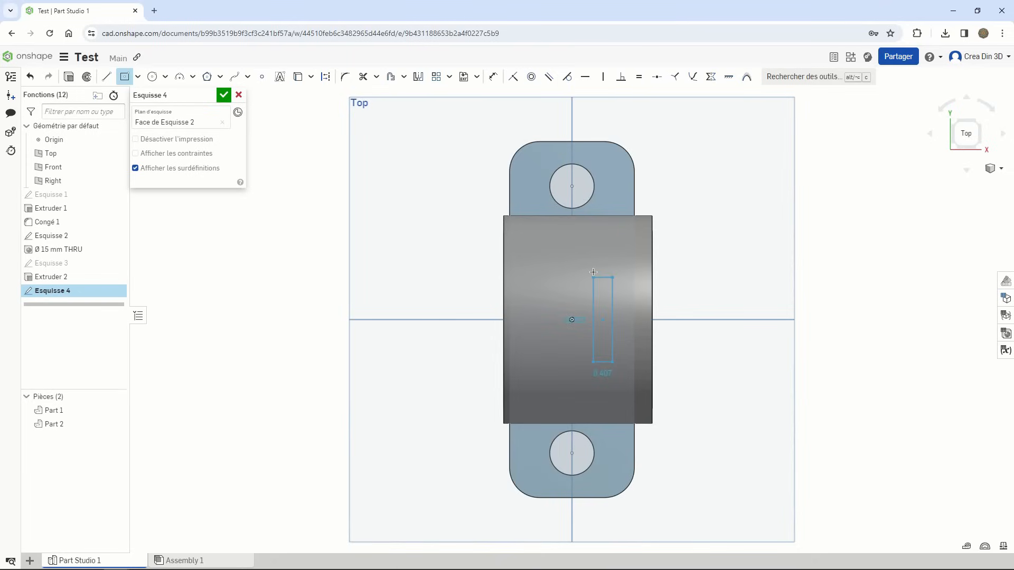
left_click(593, 224)
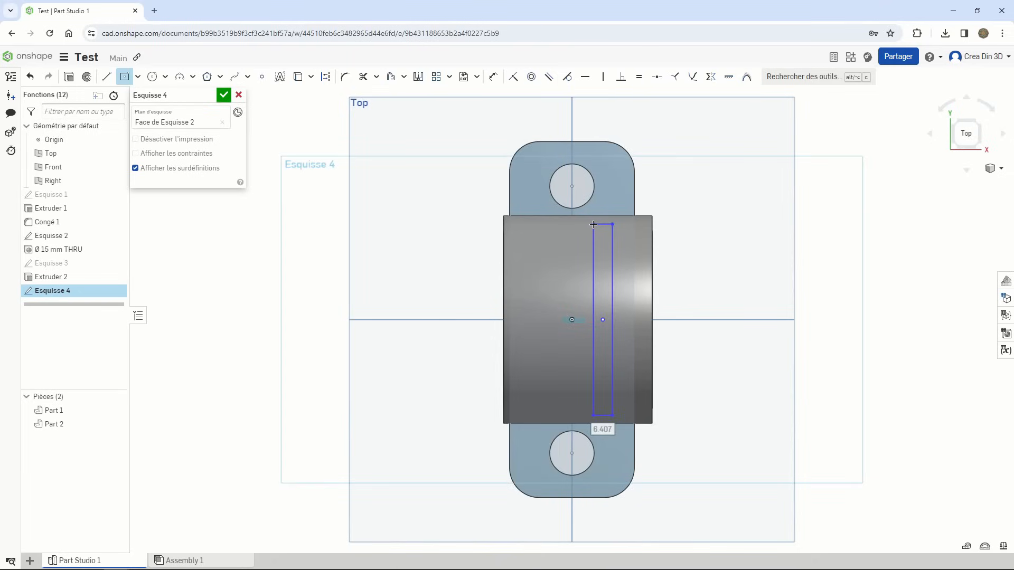
type("5")
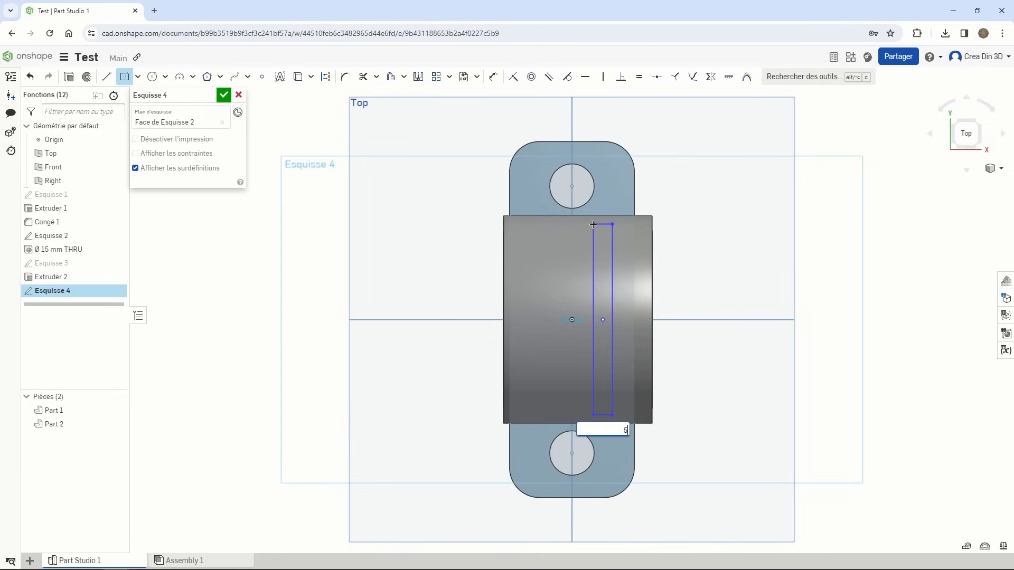
key("Return")
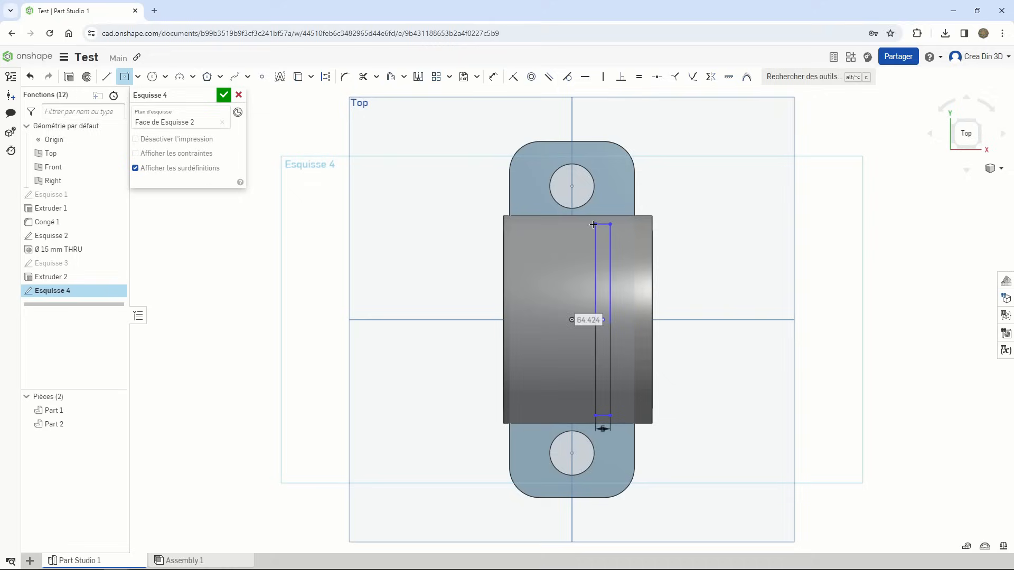
type("60")
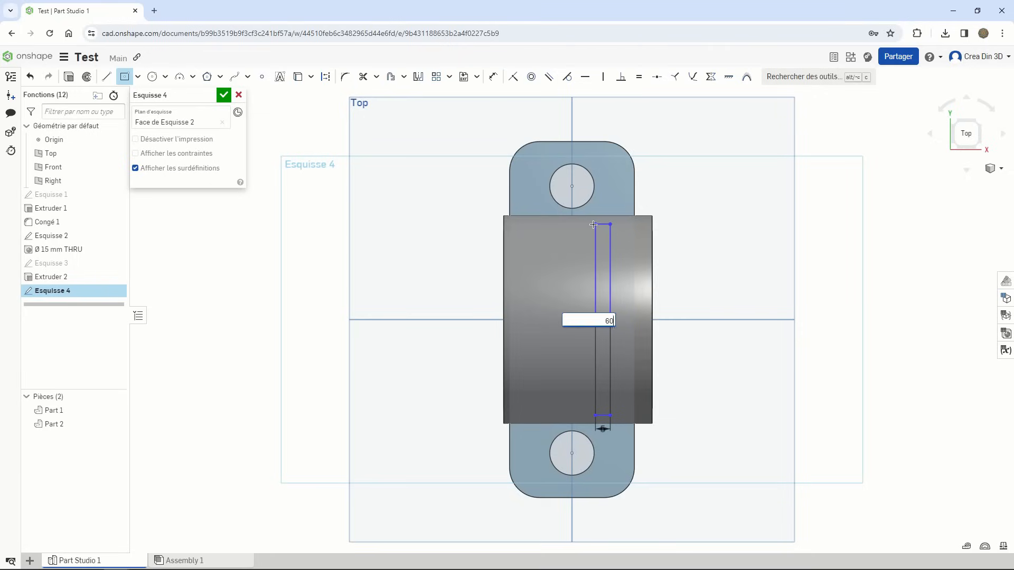
key("Return")
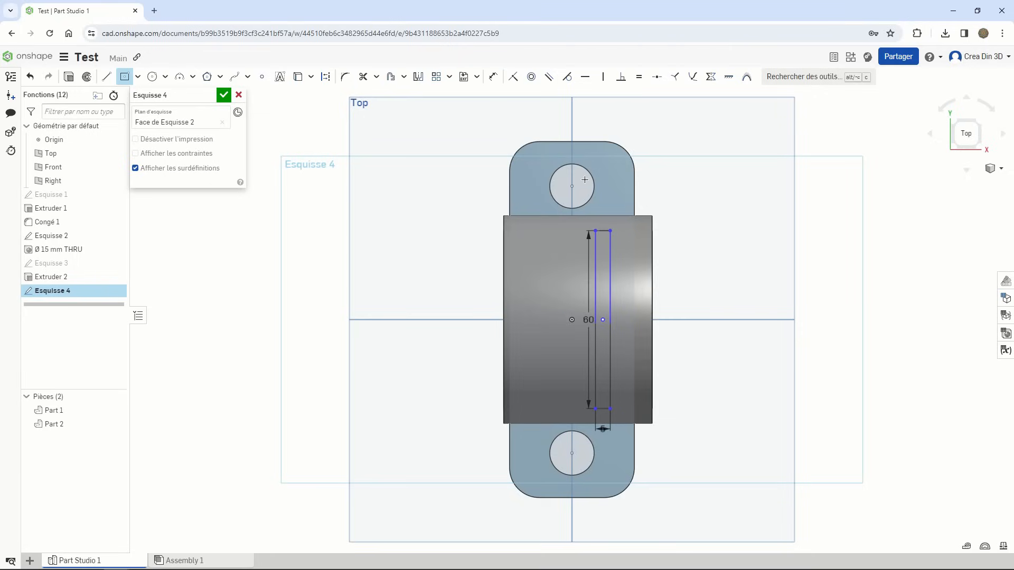
Step: Make the rectangle's outer long side coincident with the plate's right-hand long edge
left_click(513, 78)
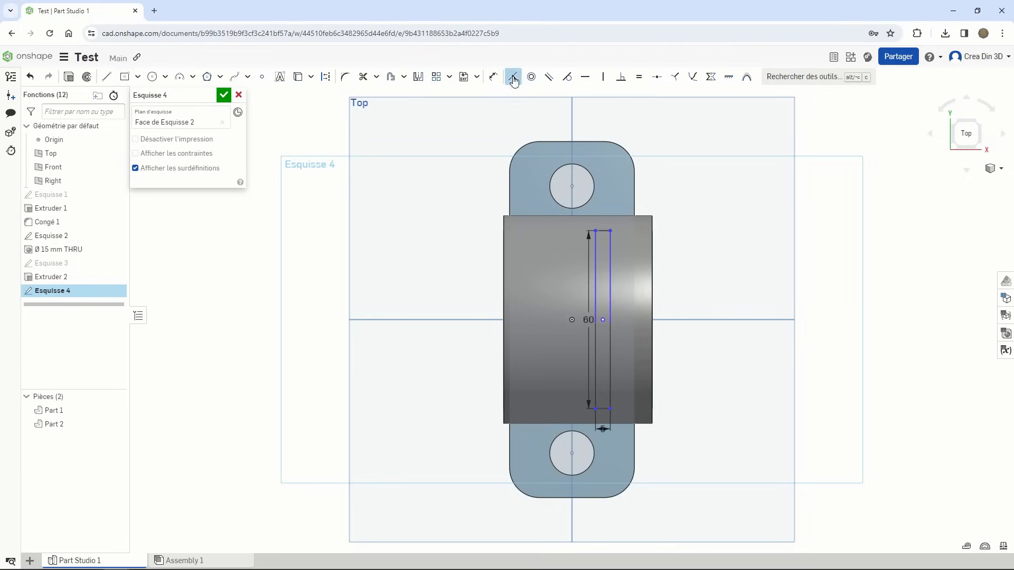
left_click(611, 235)
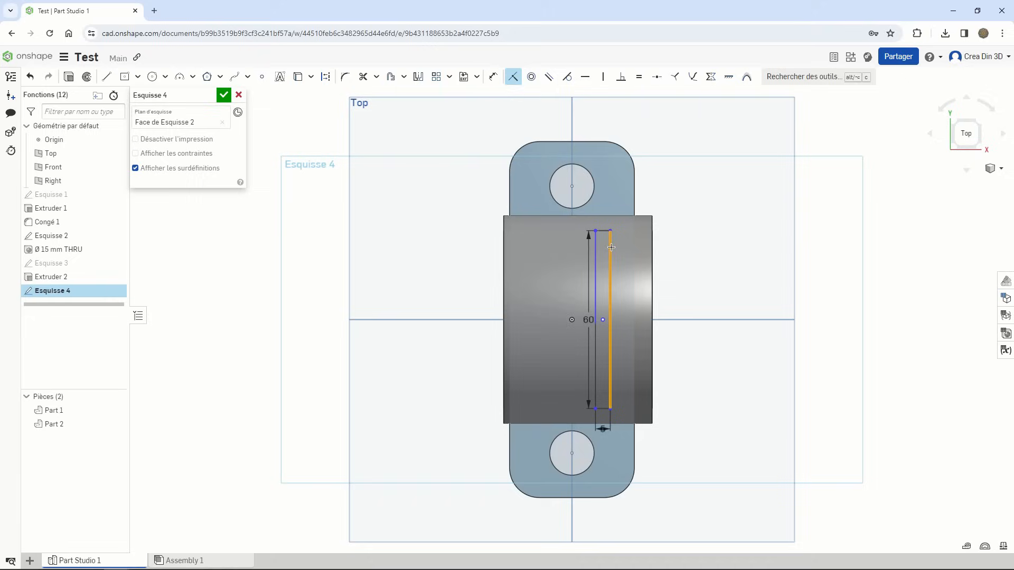
left_click(634, 202)
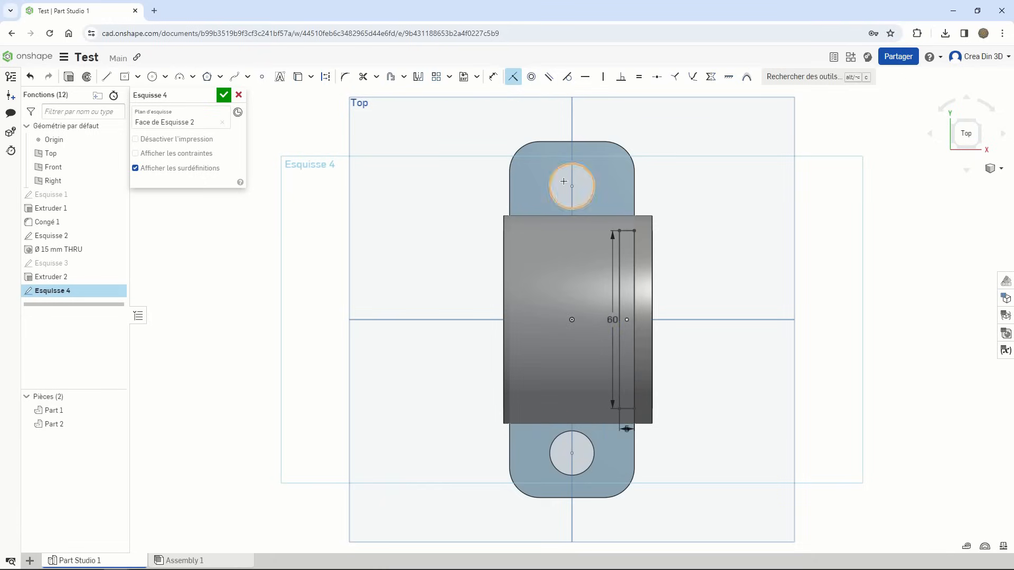
Step: Draw a second centre rectangle 5 mm wide across the plate, centred on the horizontal line through the origin
left_click(125, 77)
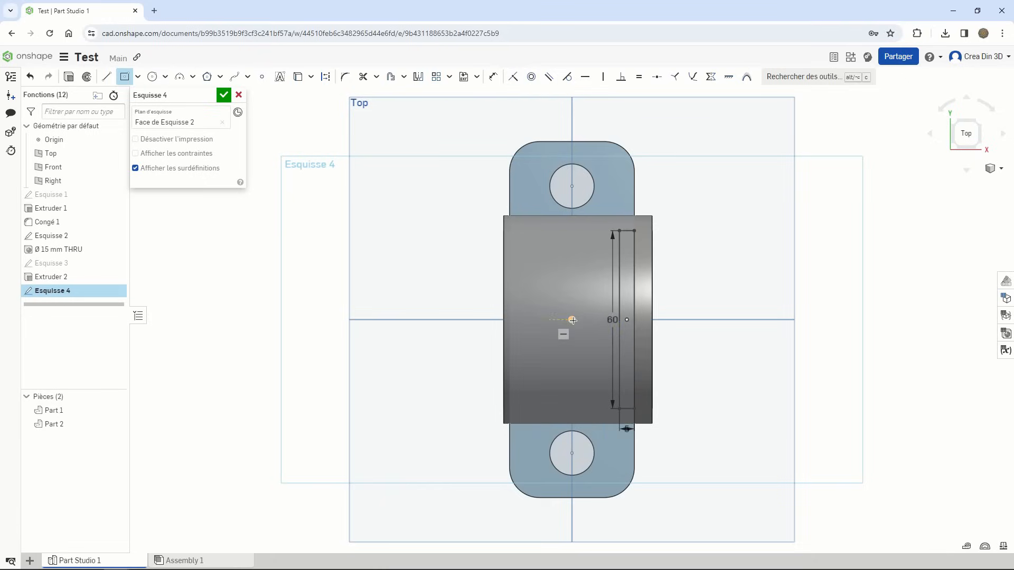
left_click(543, 320)
left_click(491, 312)
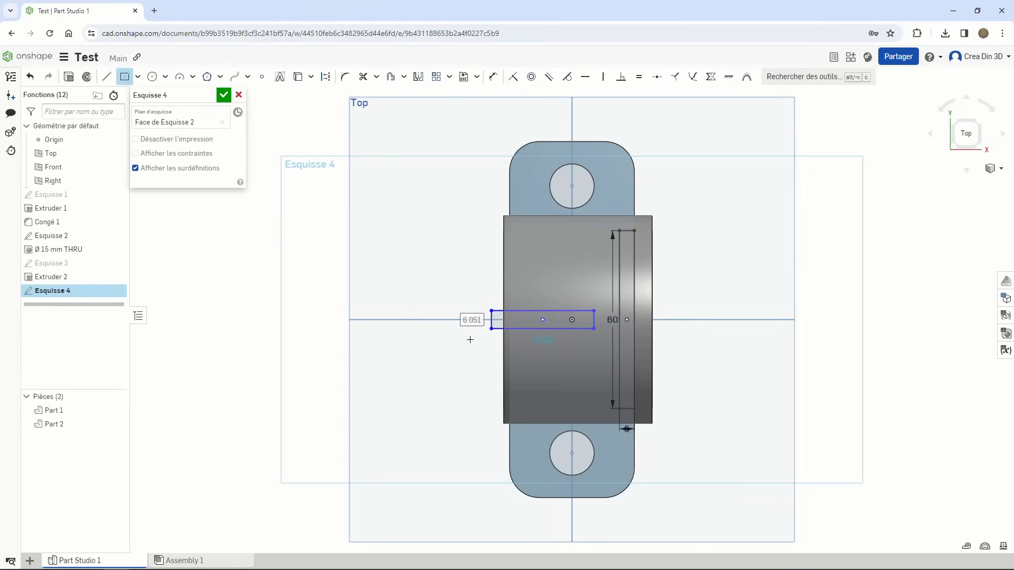
type("5")
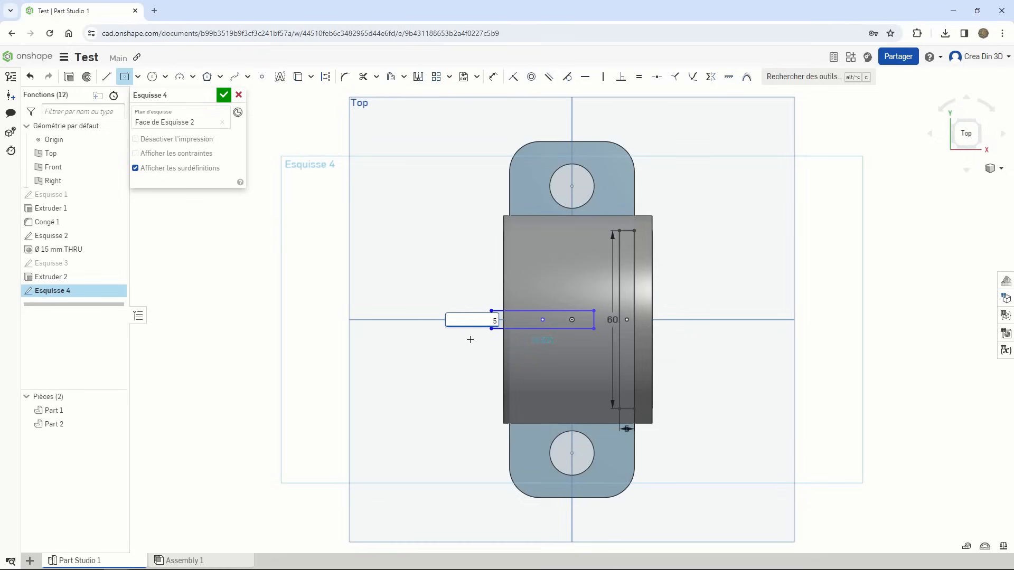
key("Return")
key("Escape")
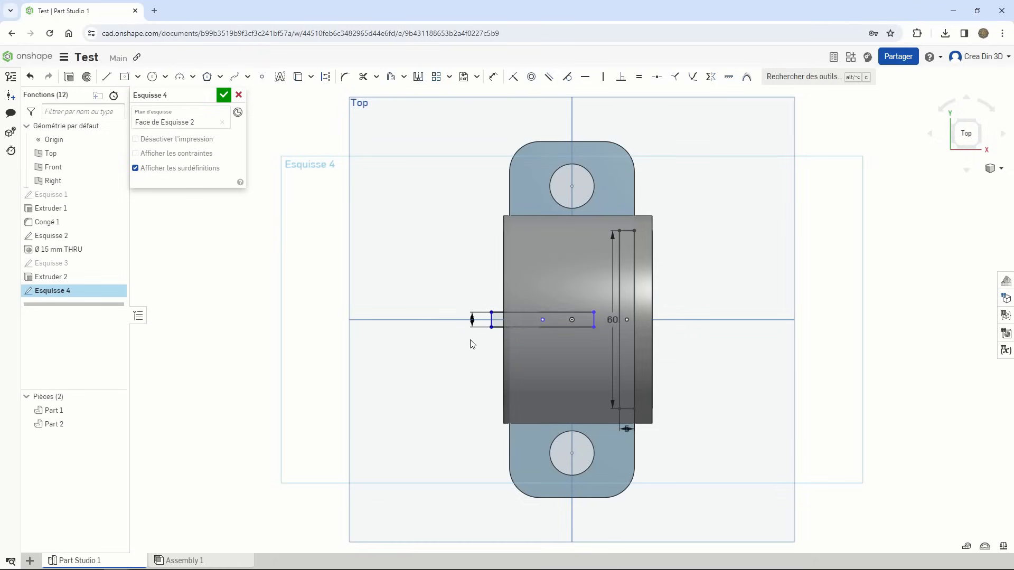
Step: Make the cross rectangle's ends coincident with the 60 mm rectangle's inner side and the plate's left-hand edge
left_click(512, 77)
left_click(594, 321)
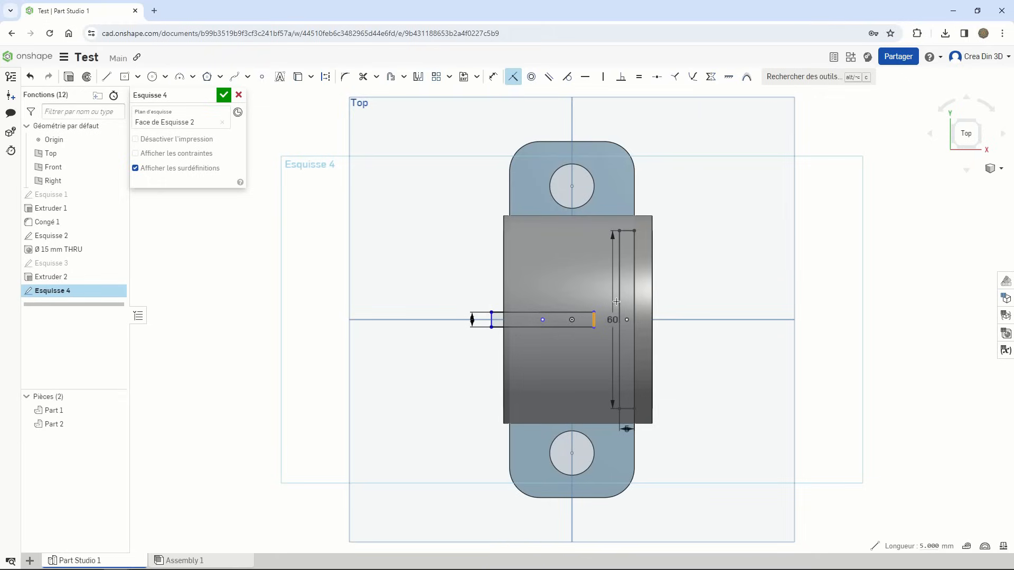
left_click(618, 323)
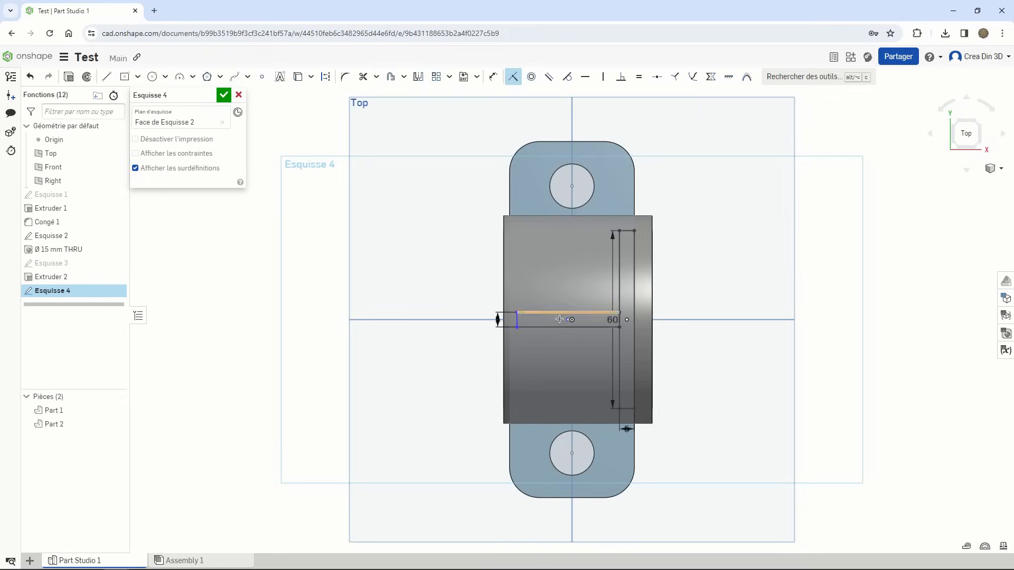
left_click(518, 321)
left_click(508, 200)
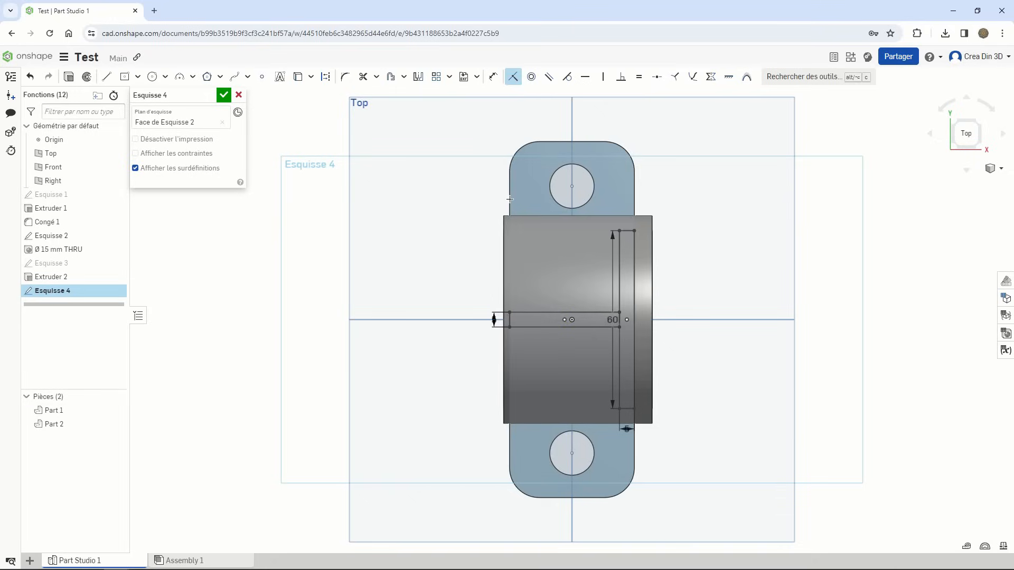
Step: Trim the shared segment where the two rectangles meet to form one T-shaped profile, and finish the sketch
key("Escape")
left_click(363, 77)
scroll(611, 321, "down", 1)
scroll(611, 321, "up", 5)
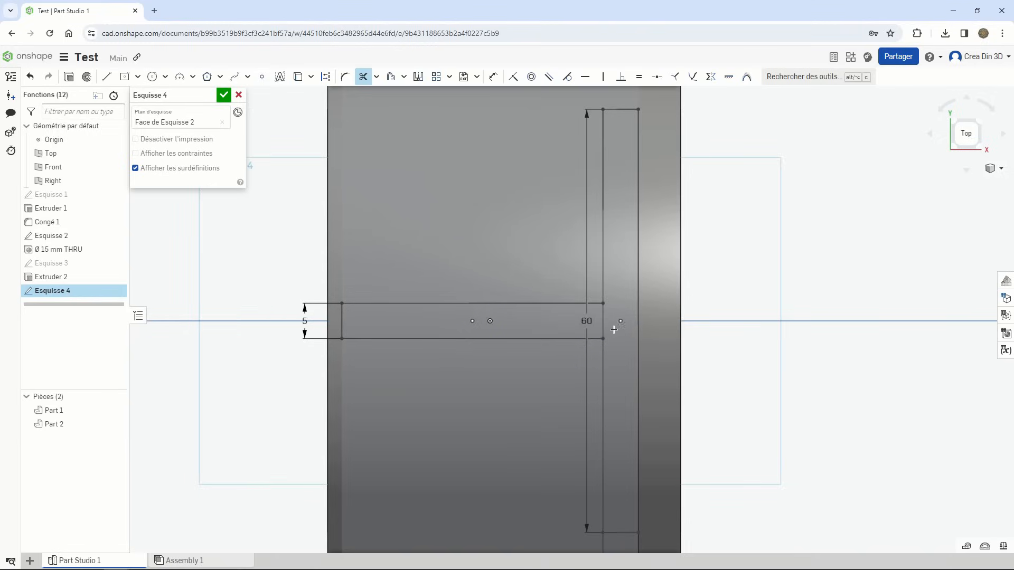
left_click(224, 95)
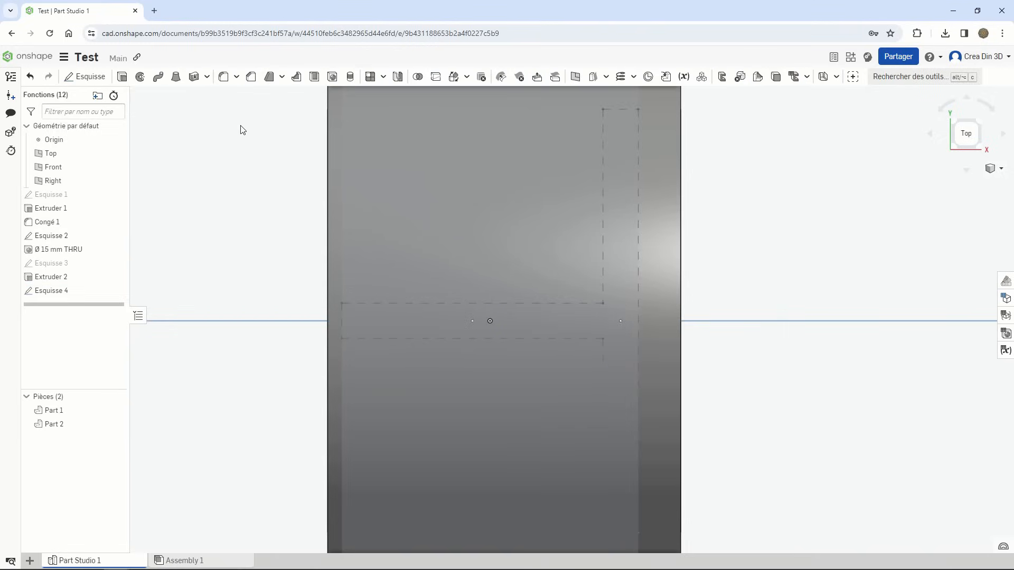
Step: Extrude the T-shaped profile as a new body from the plate to the ring, using the up-to-next end condition (Jusqu'au prochain)
scroll(436, 312, "up", 1)
scroll(436, 312, "up", 2)
scroll(437, 312, "down", 8)
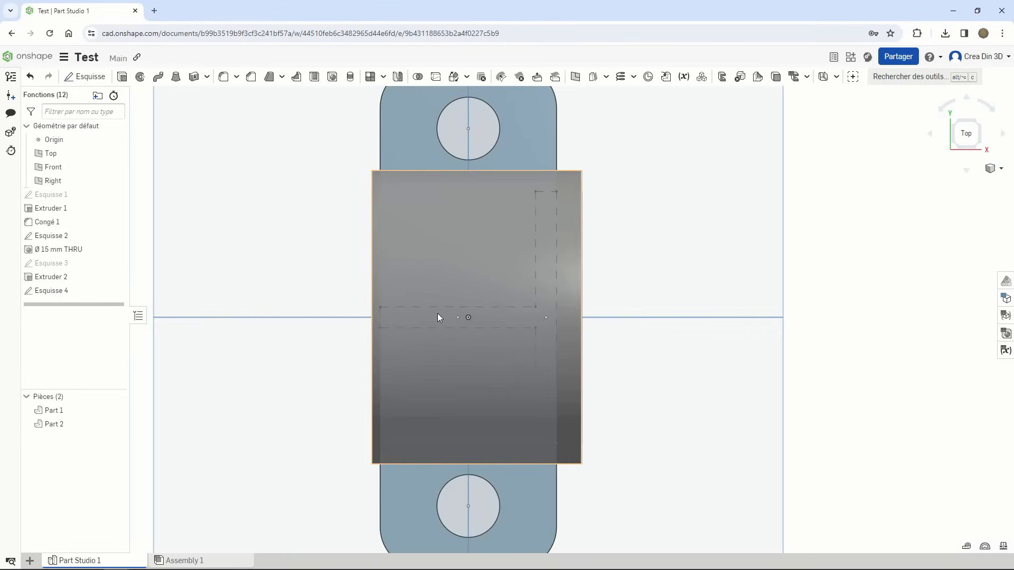
right_click_drag(440, 414, 377, 407)
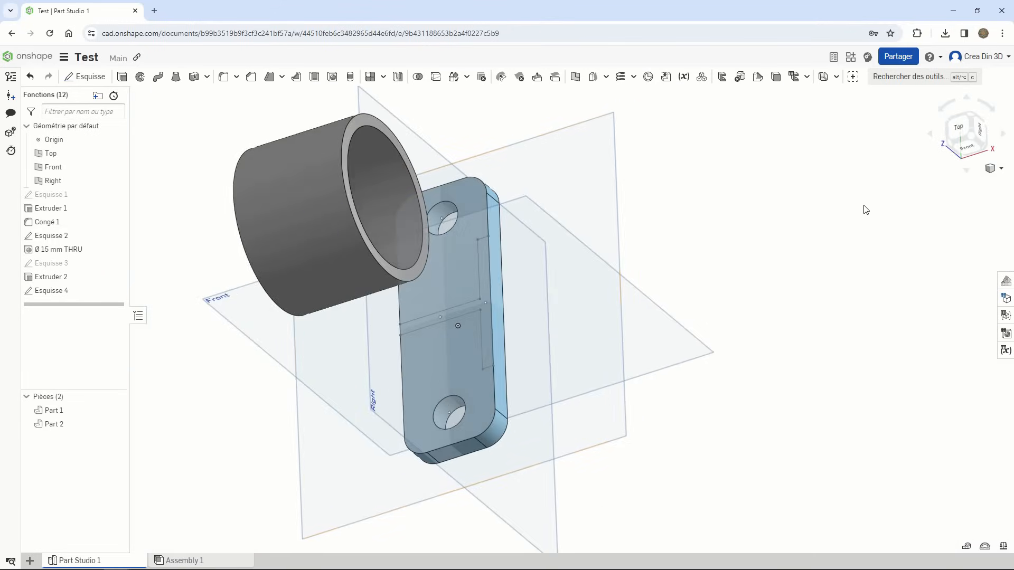
left_click(974, 140)
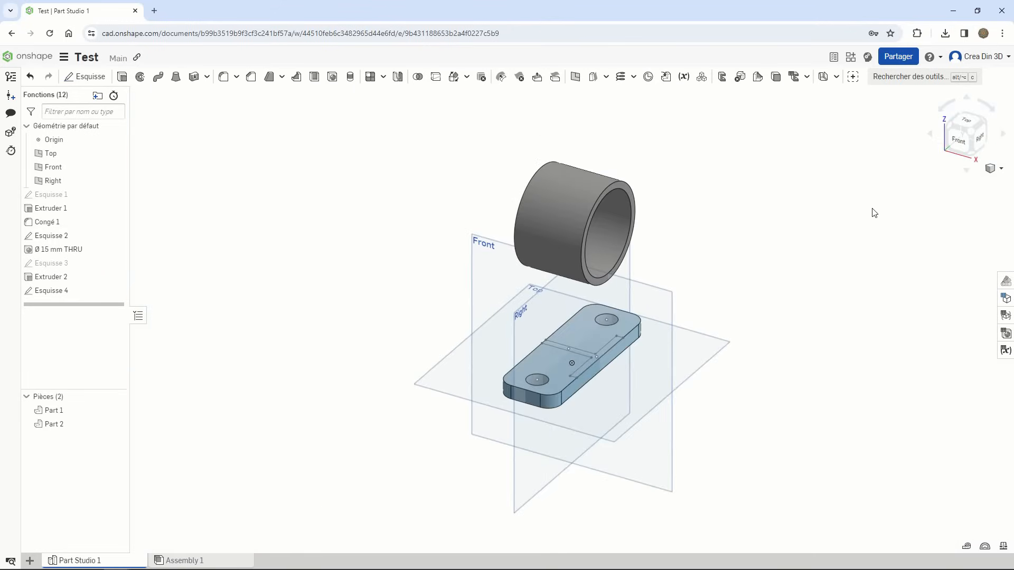
left_click(122, 76)
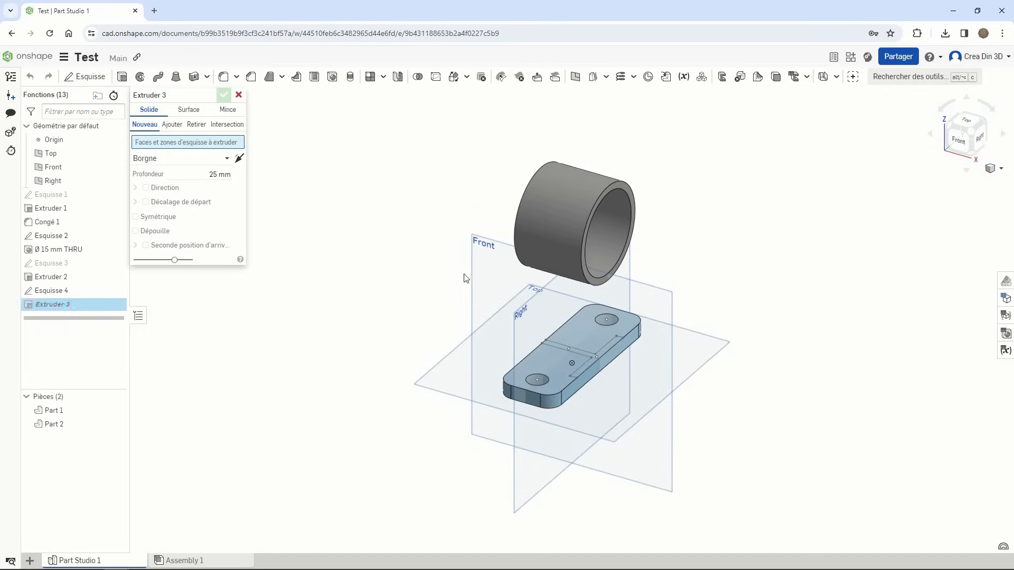
left_click(587, 363)
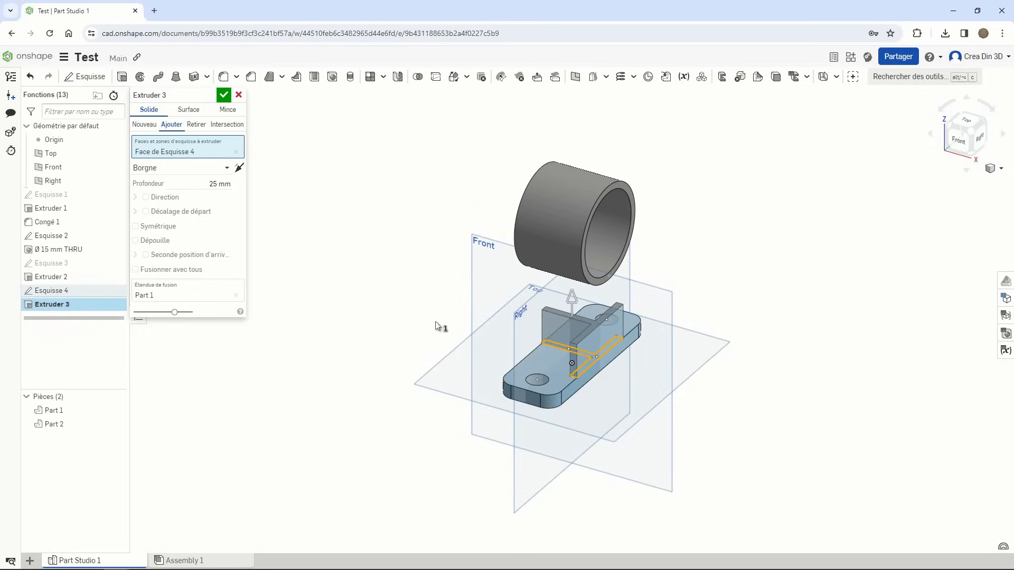
left_click(226, 167)
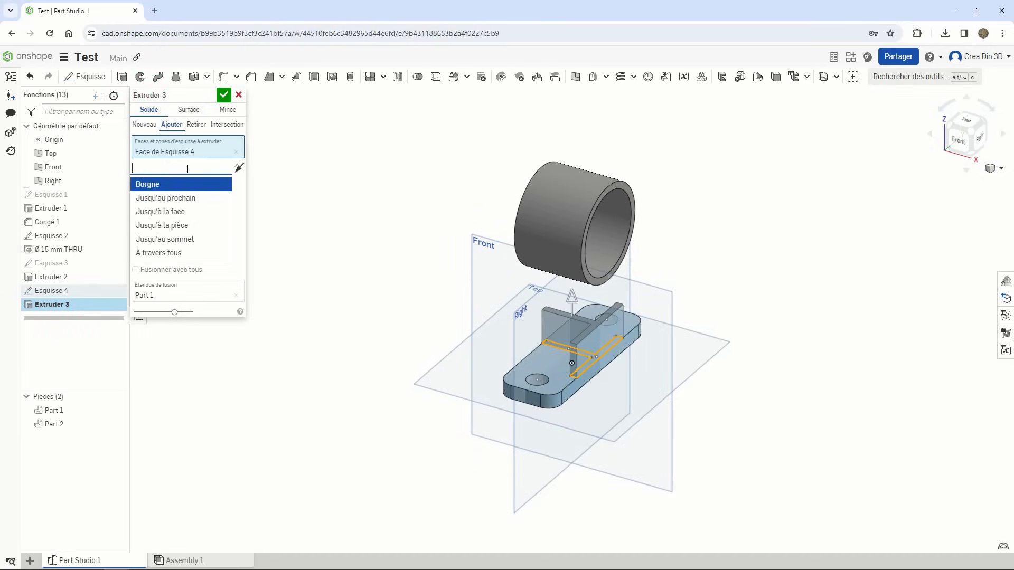
left_click(177, 198)
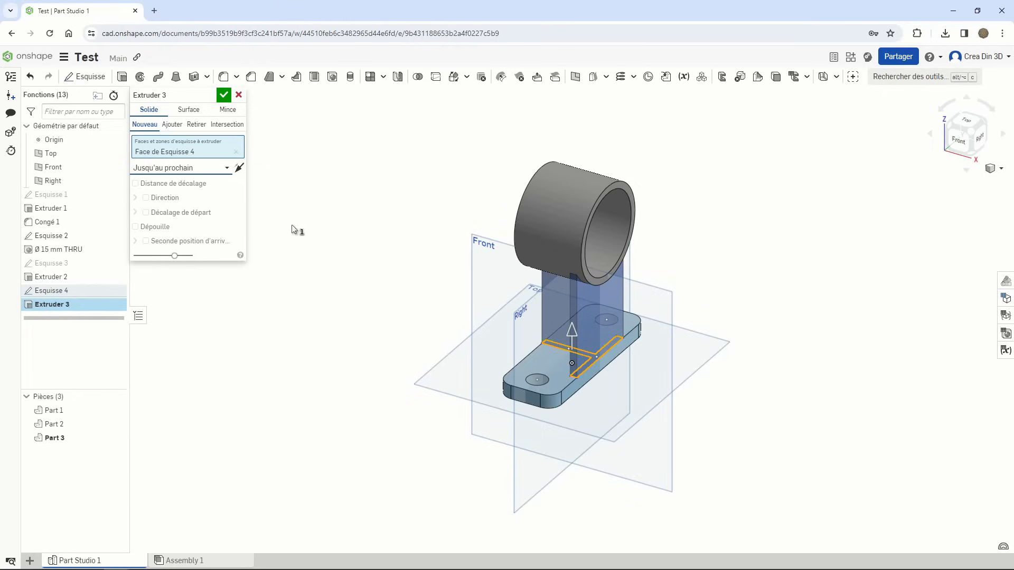
left_click(224, 95)
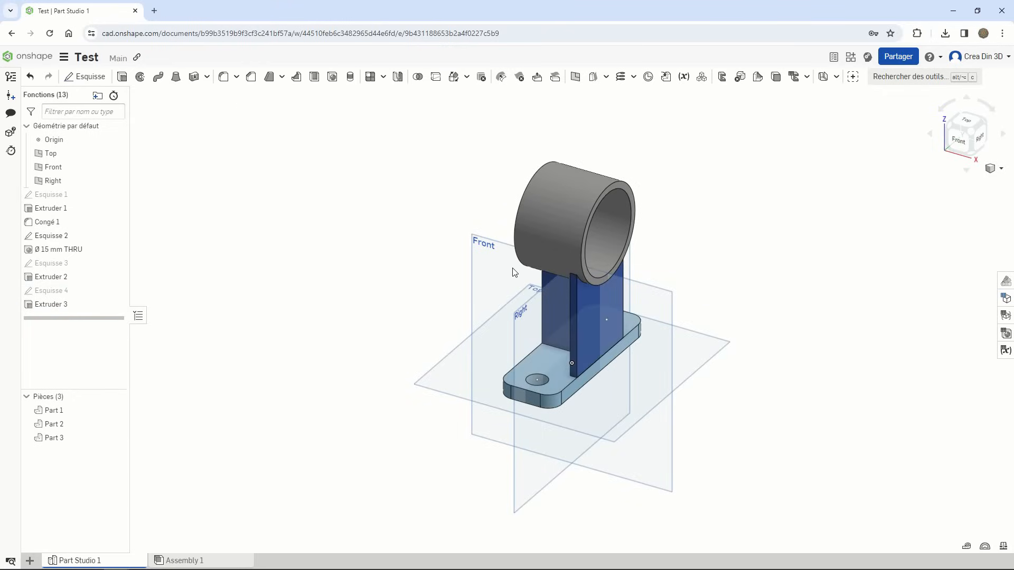
Step: Unite the base plate, the ring and the T-shaped support into one part with a Boolean union
scroll(639, 346, "up", 3)
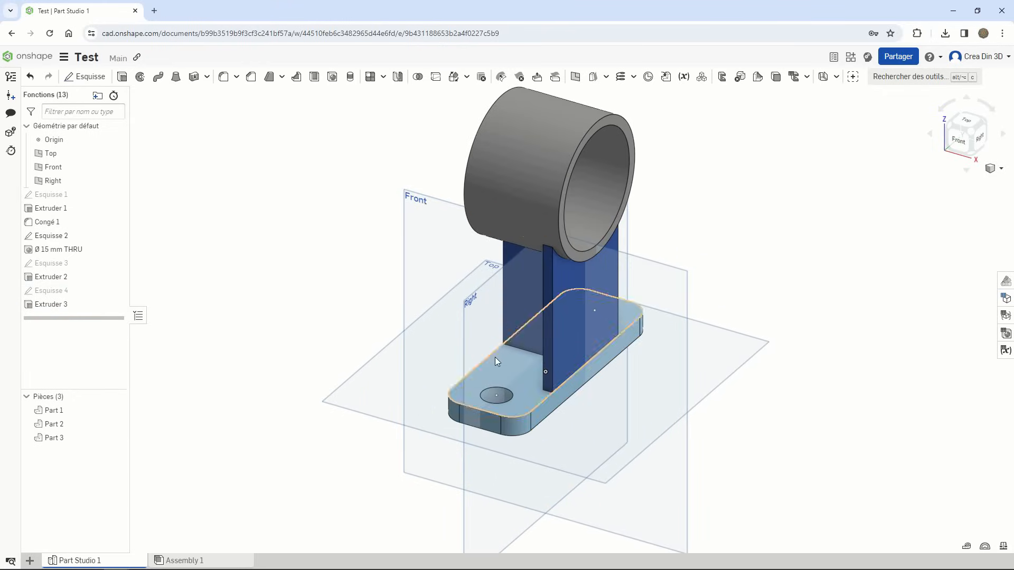
left_click(54, 438)
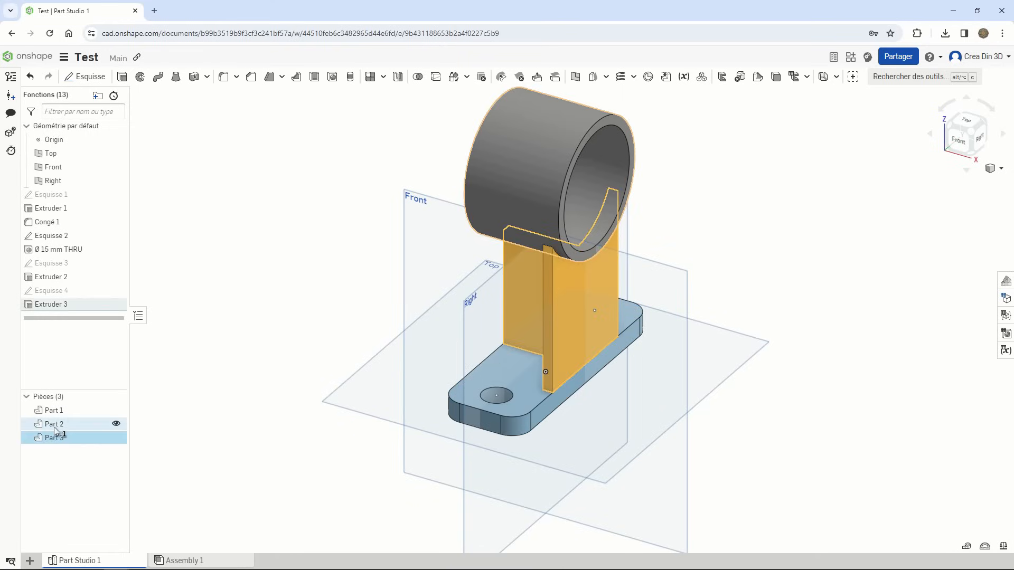
left_click(54, 424, "shift")
left_click(51, 412, "shift")
right_click(52, 412)
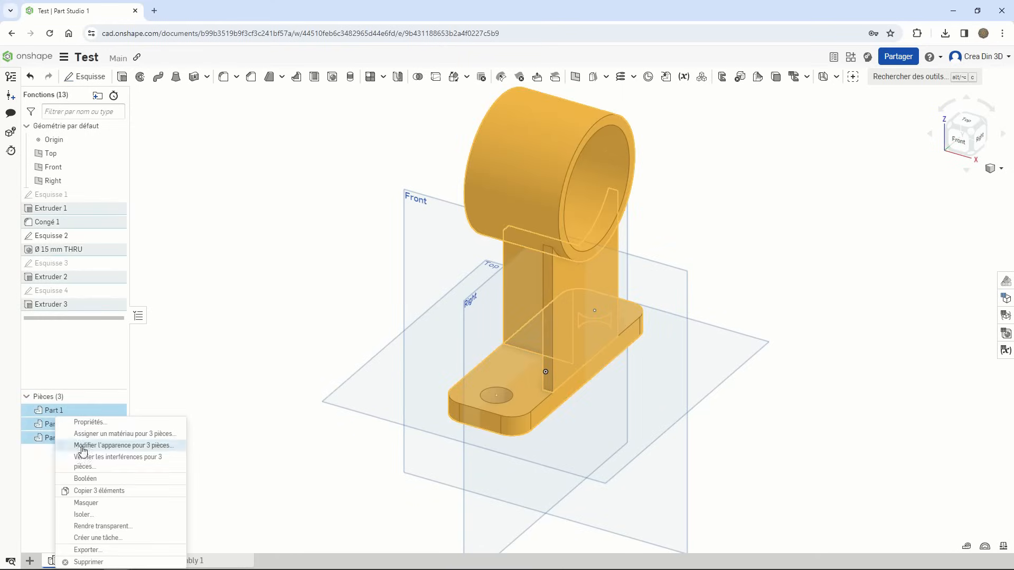
left_click(91, 479)
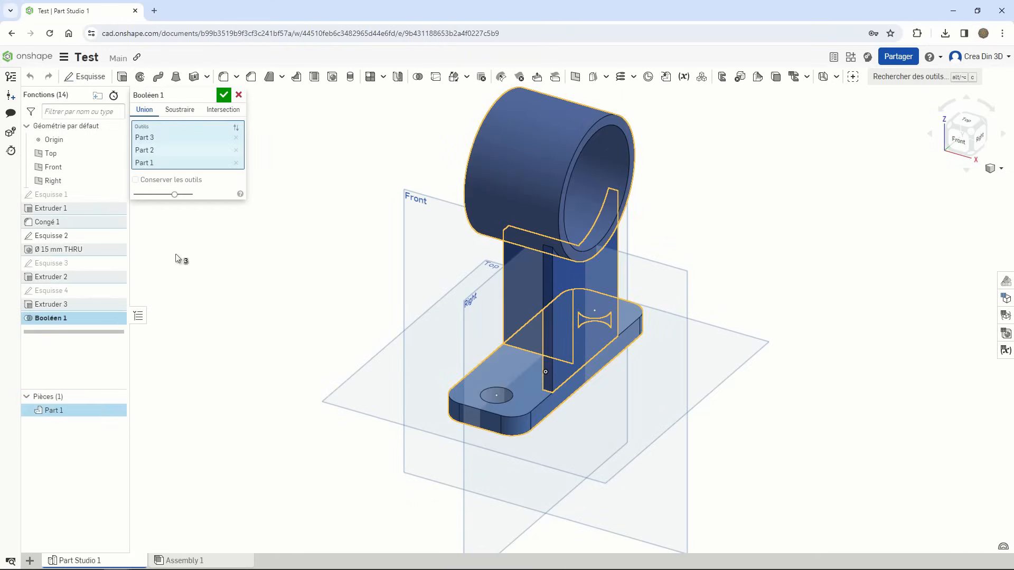
left_click(223, 95)
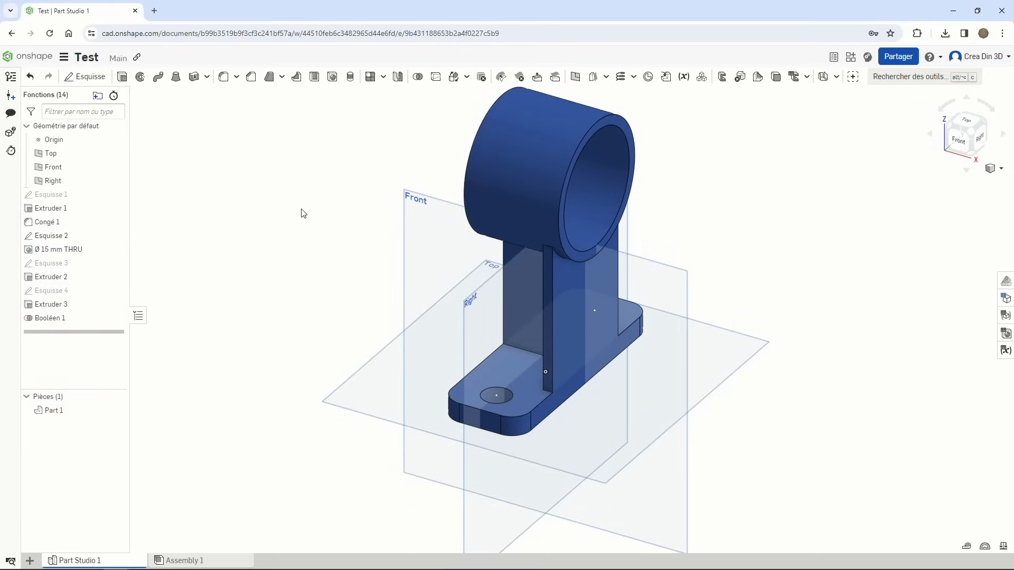
Step: Fillet the two edges where the ends of the wide support web meet the base plate with a 16 mm radius
left_click(224, 77)
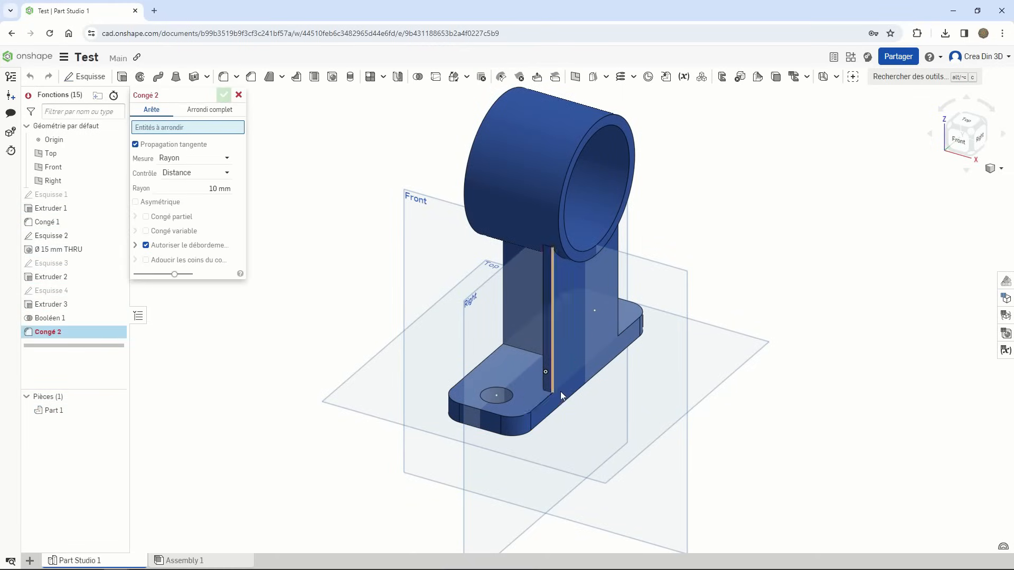
left_click(546, 391)
right_click_drag(546, 391, 699, 292)
left_click(702, 295)
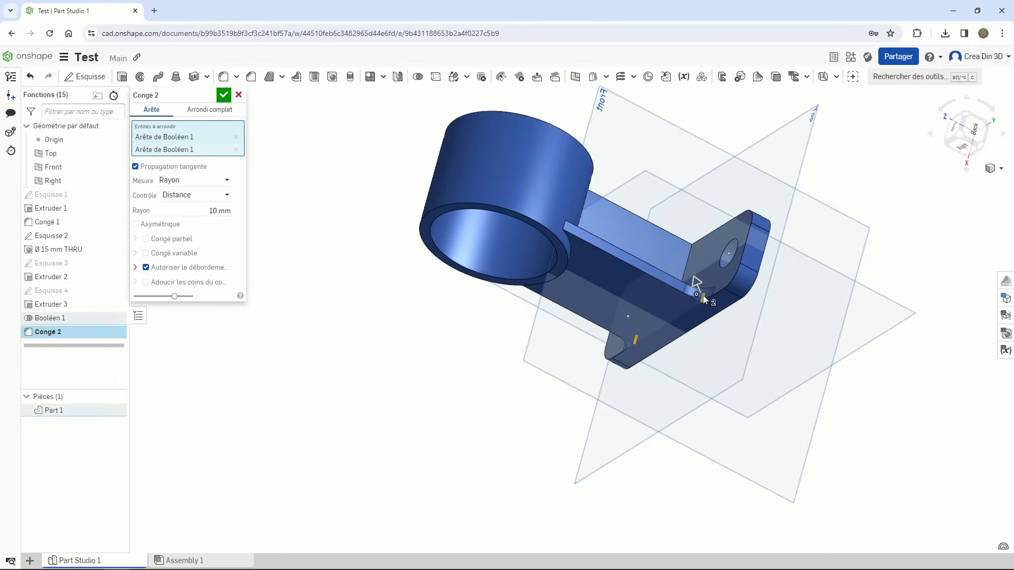
right_click_drag(639, 346, 439, 328)
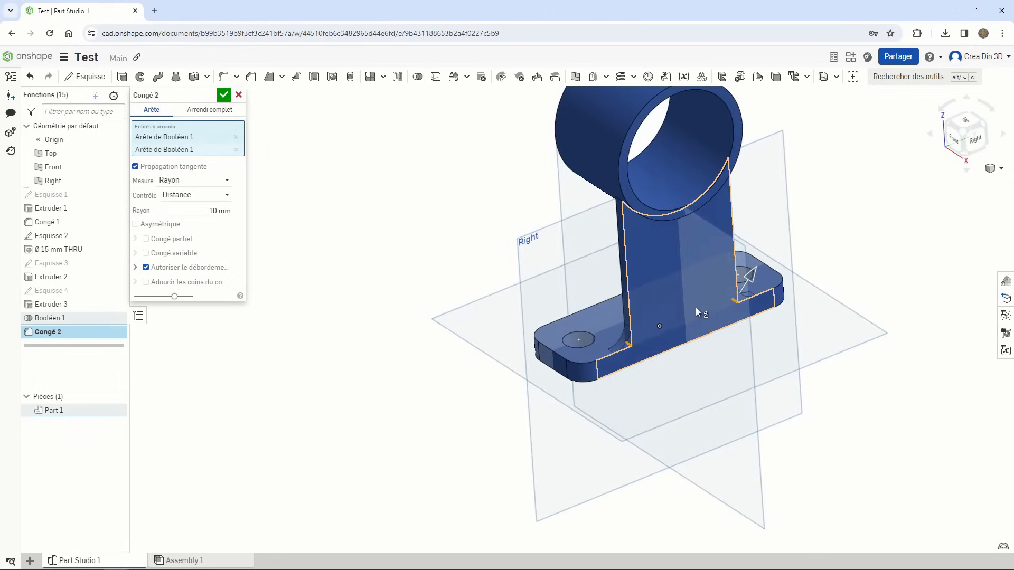
left_click(218, 211)
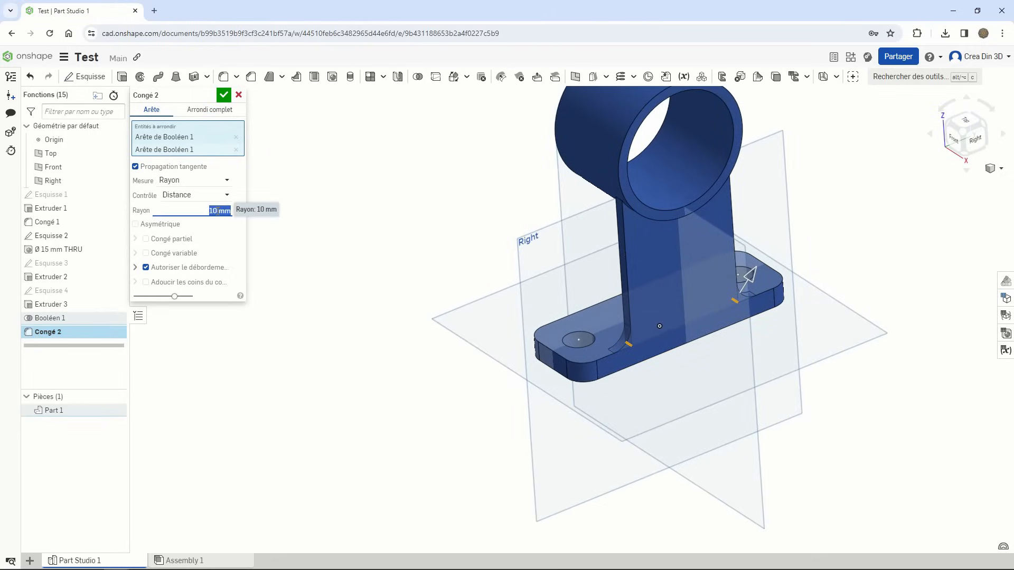
type("16")
key("Return")
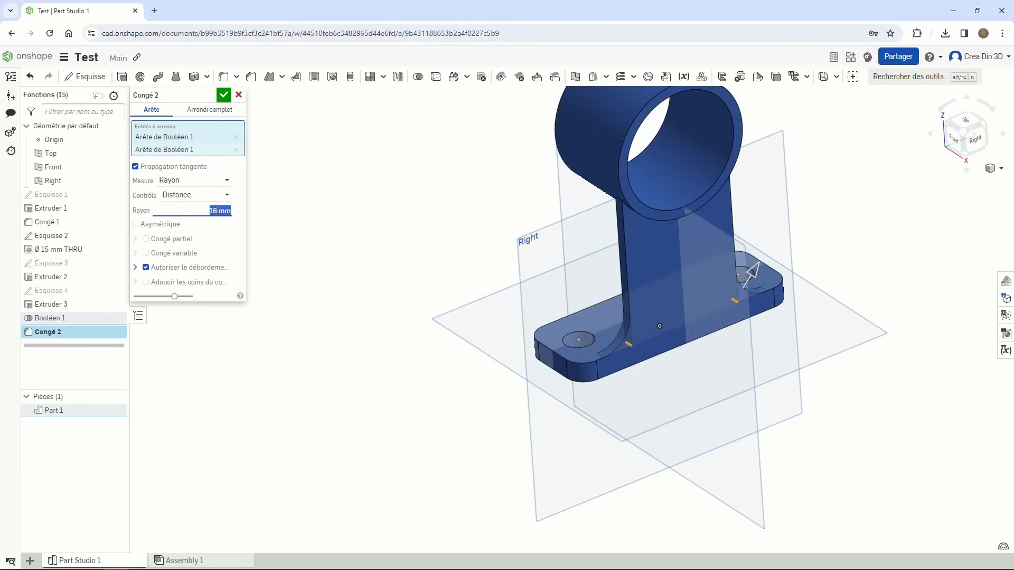
left_click(224, 94)
Step: Fillet the two edges where the ends of the wide support web meet the ring with a 5 mm radius
left_click(224, 77)
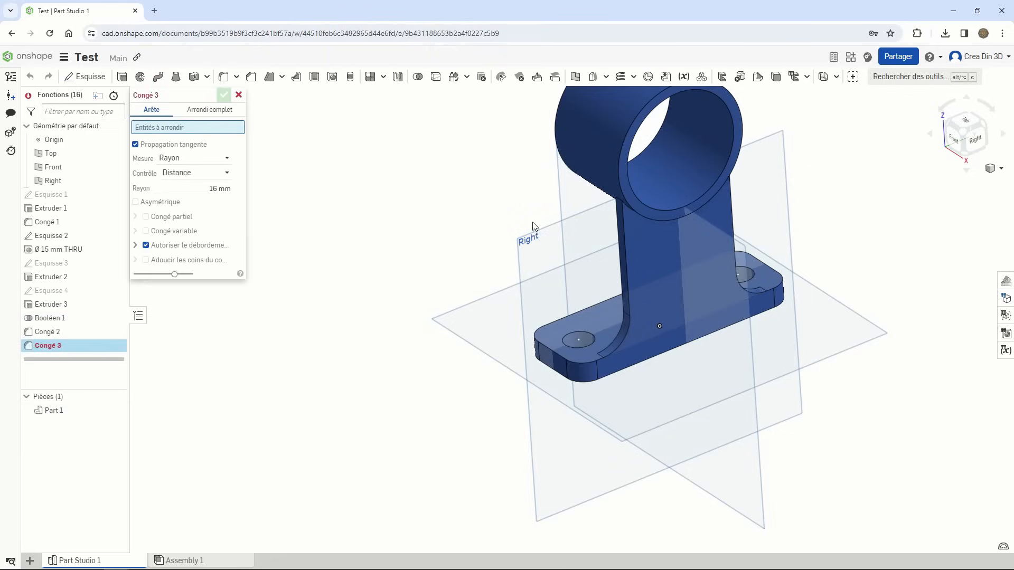
right_click_drag(505, 191, 448, 298)
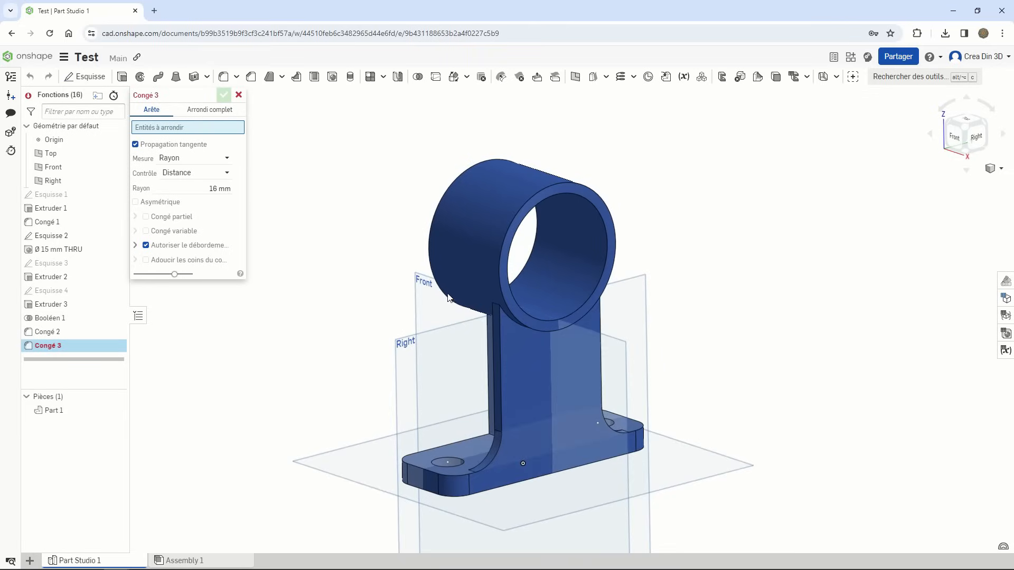
left_click(496, 306)
right_click_drag(523, 344, 548, 311)
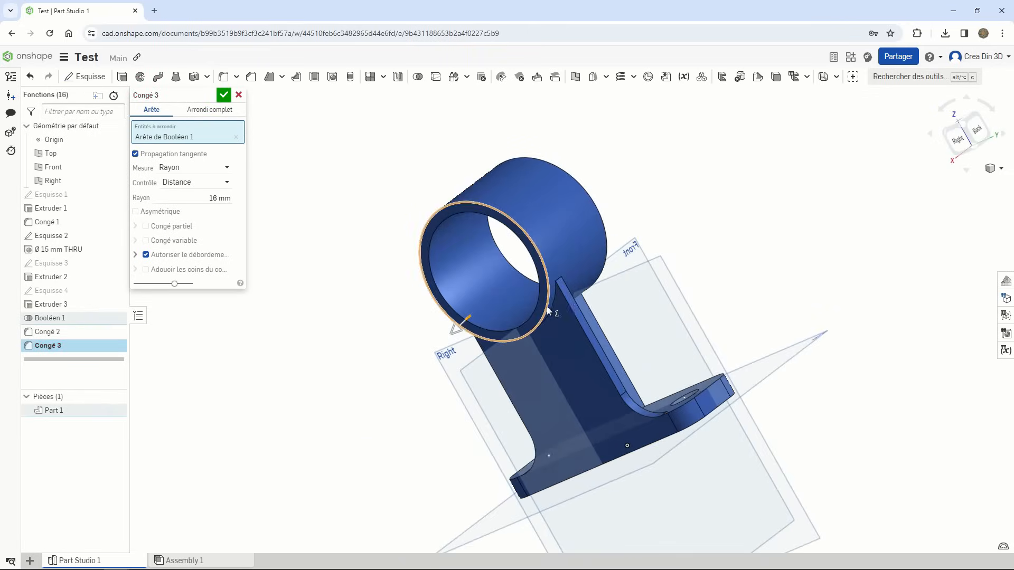
left_click(559, 279)
left_click(217, 210)
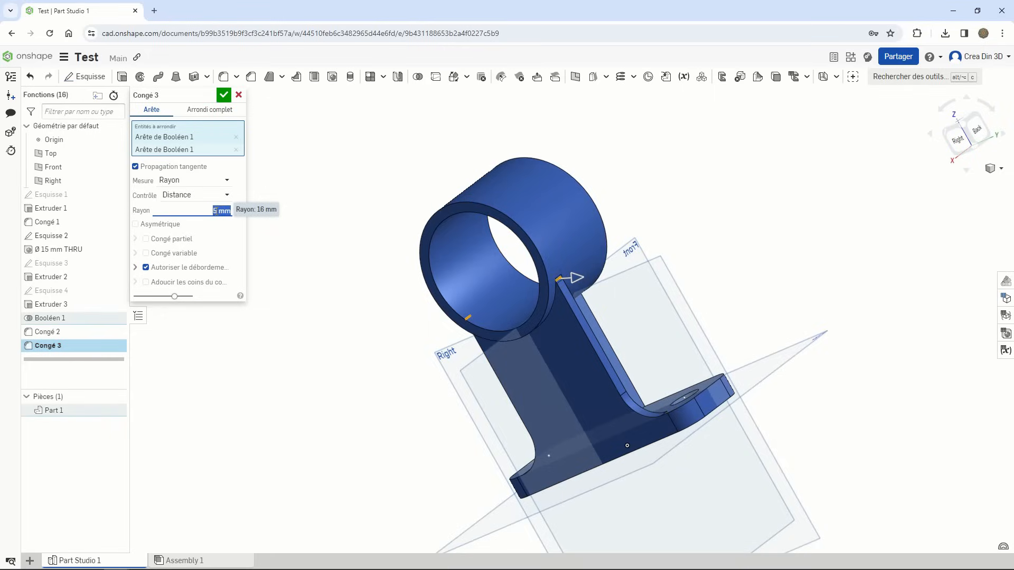
key("Return")
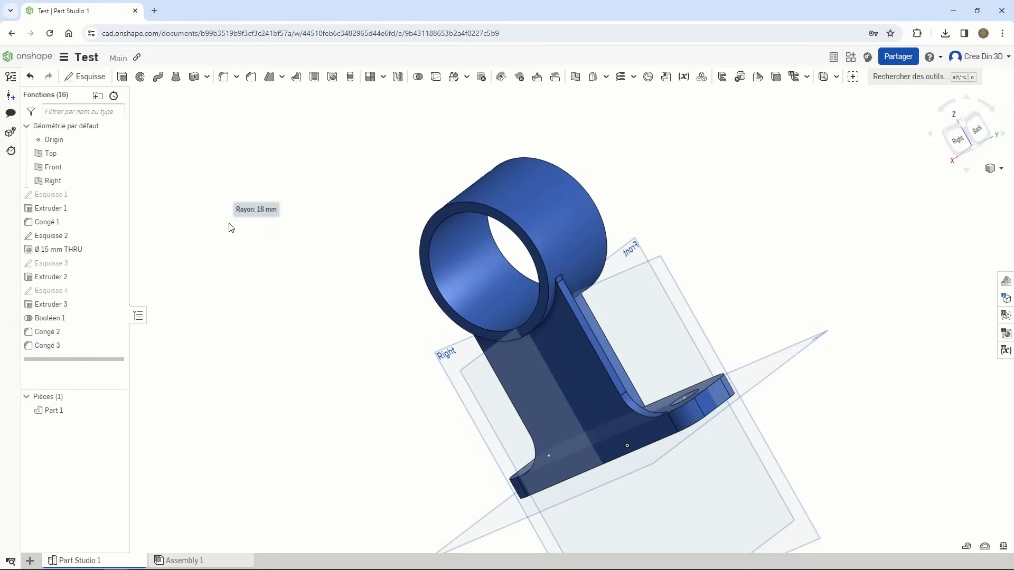
Step: Create a plane offset upward from the Top plane by 105+42+14 mm, above the ring
right_click_drag(442, 347, 363, 246)
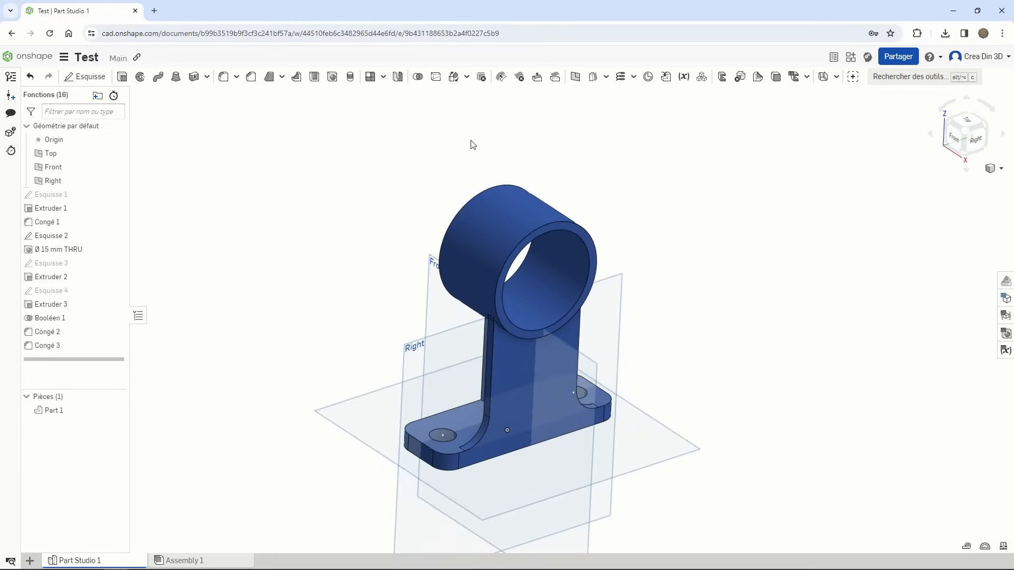
left_click(575, 76)
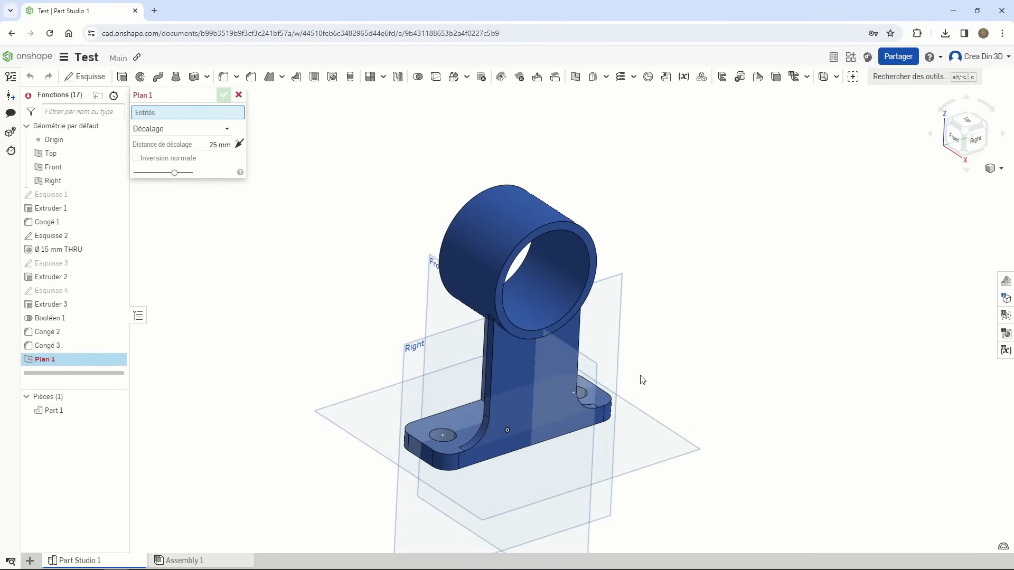
left_click(627, 446)
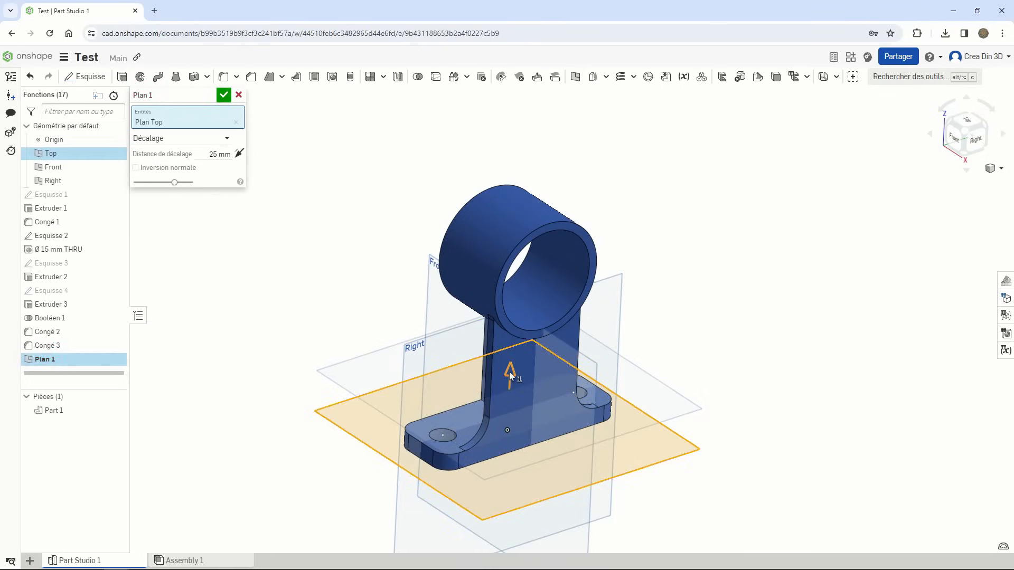
left_click_drag(509, 371, 521, 155)
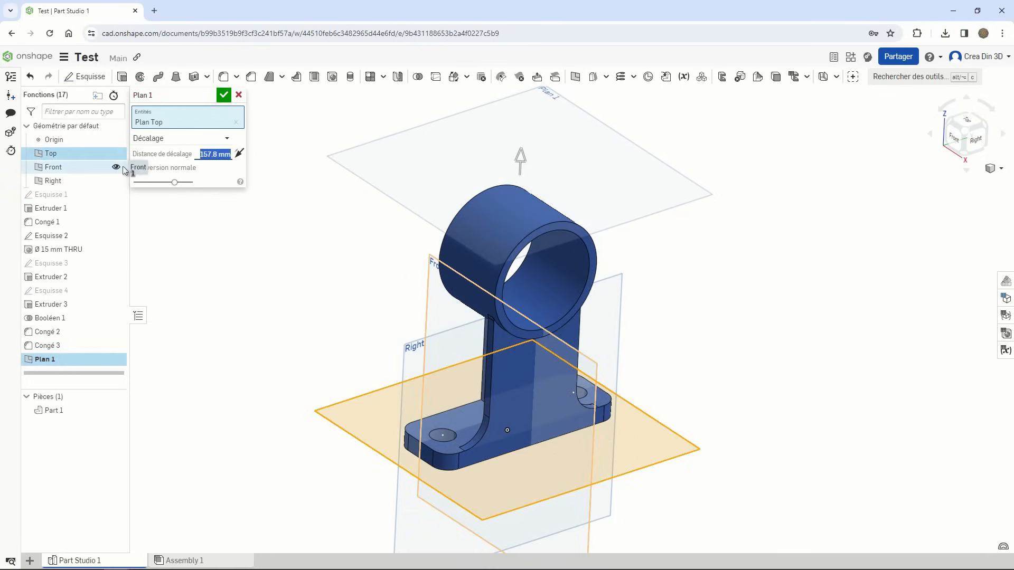
type("105+")
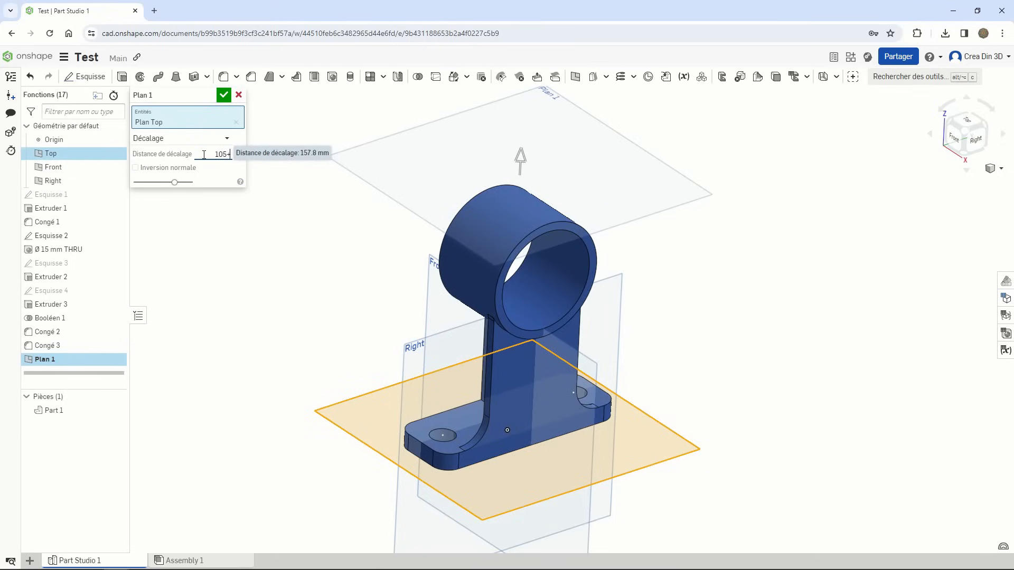
type("42+14")
key("Return")
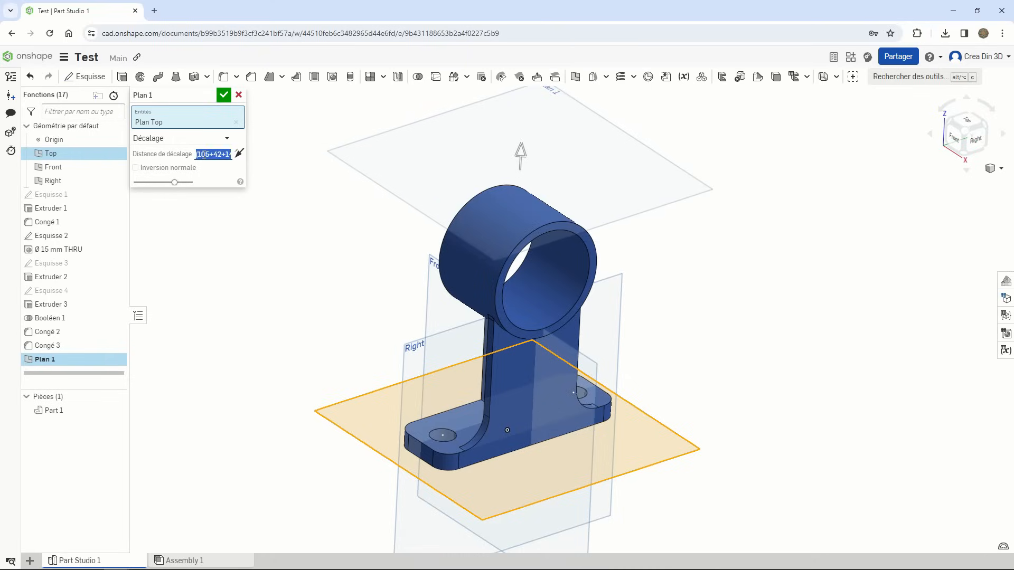
left_click(224, 95)
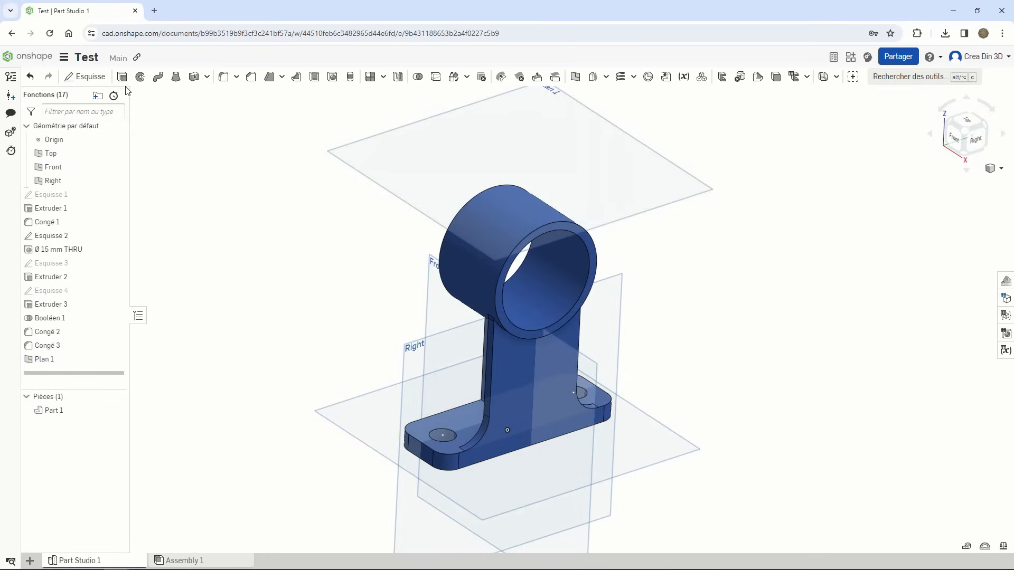
Step: Sketch a 28 mm by 32+32+3 mm centre-point rectangle on the offset plane above the ring, centred on the horizontal axis slightly beyond the origin
left_click(88, 79)
left_click(405, 159)
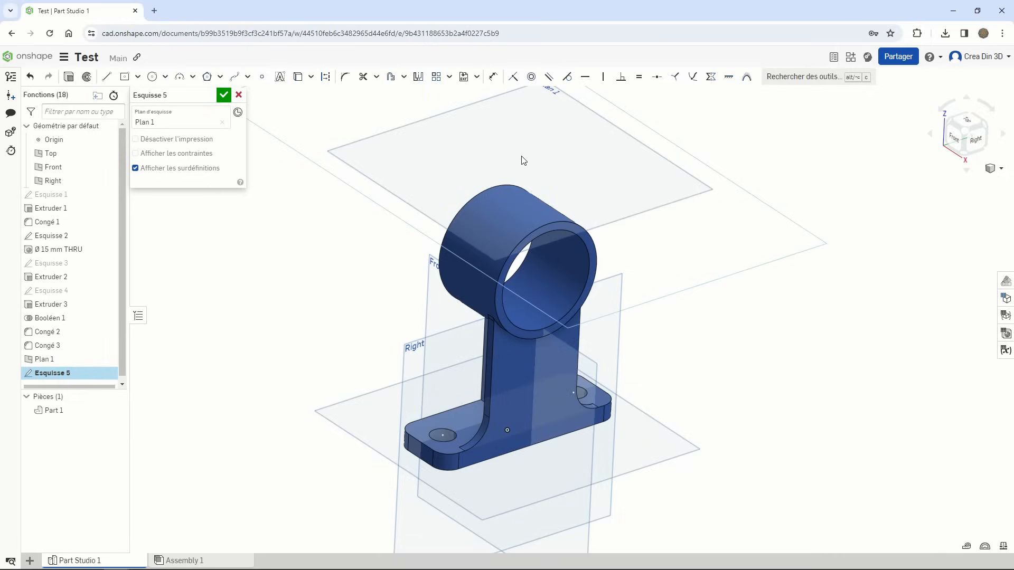
left_click(966, 121)
scroll(582, 259, "up", 1)
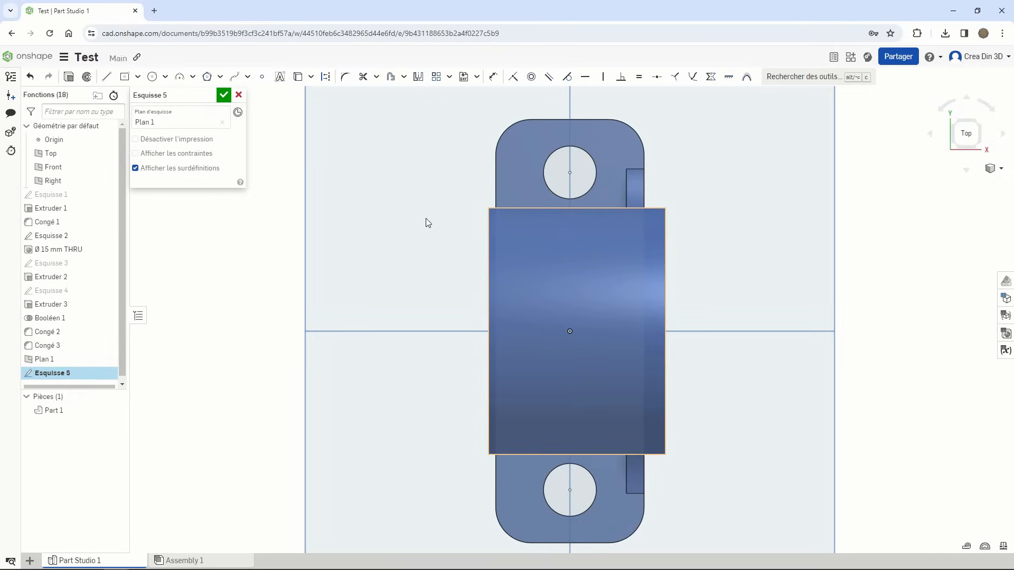
left_click(125, 76)
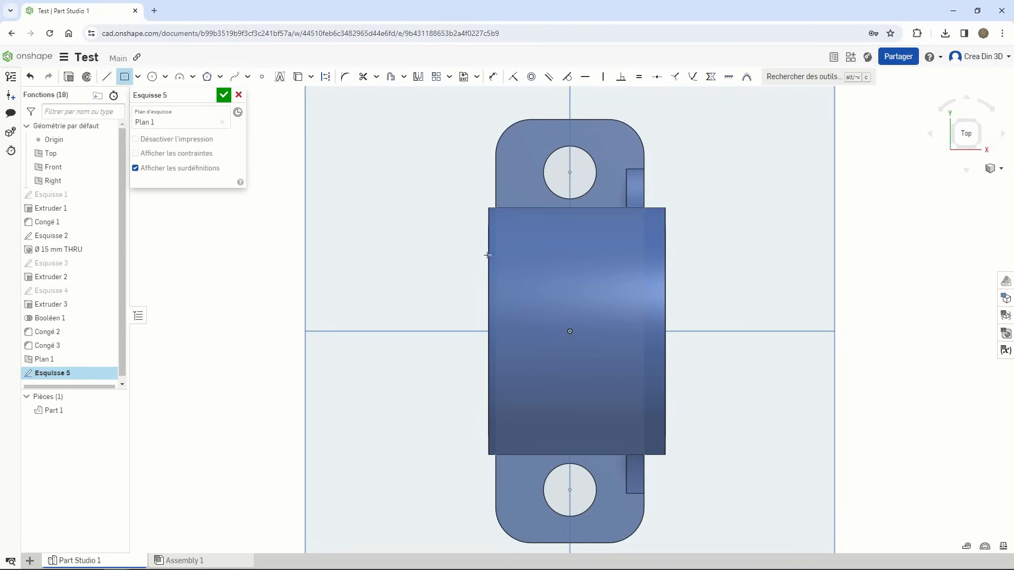
left_click(583, 331)
left_click(556, 245)
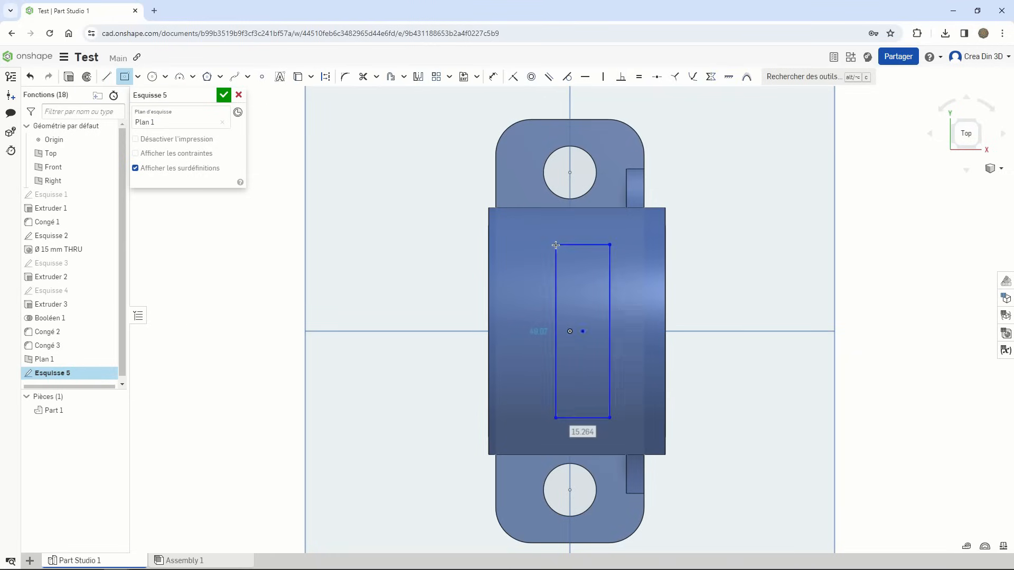
type("28")
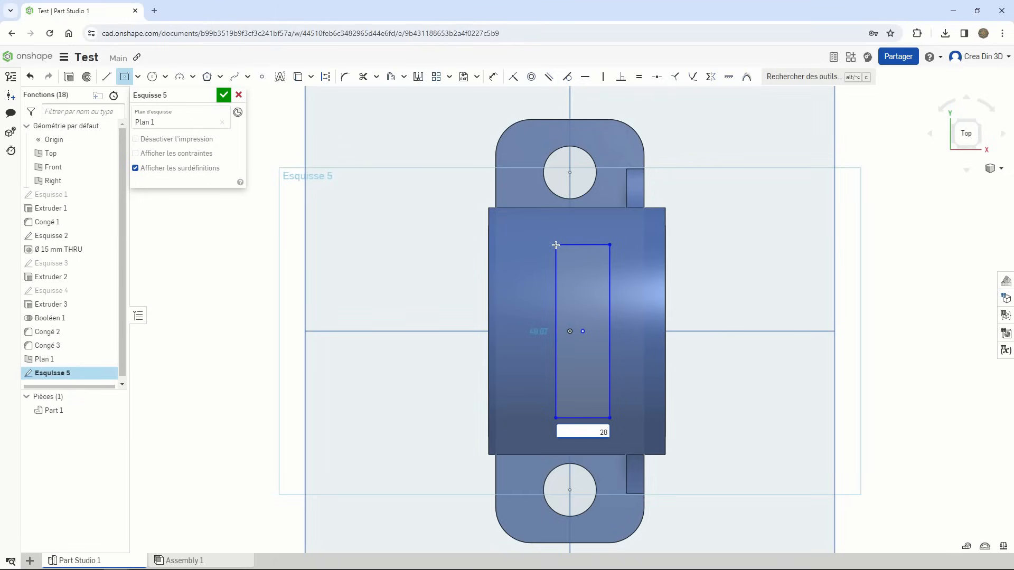
key("Return")
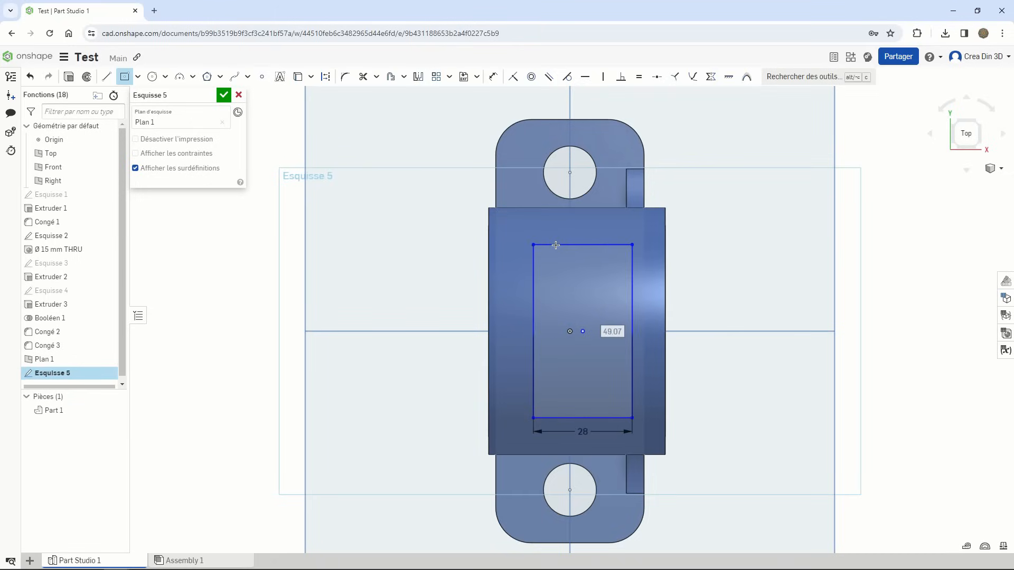
type("3")
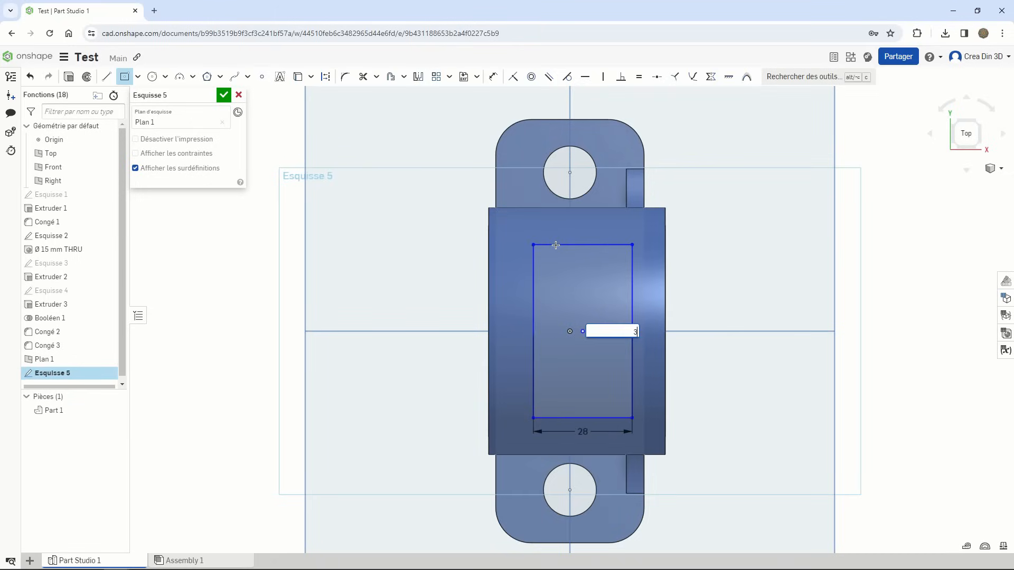
type("2+32+3")
key("Return")
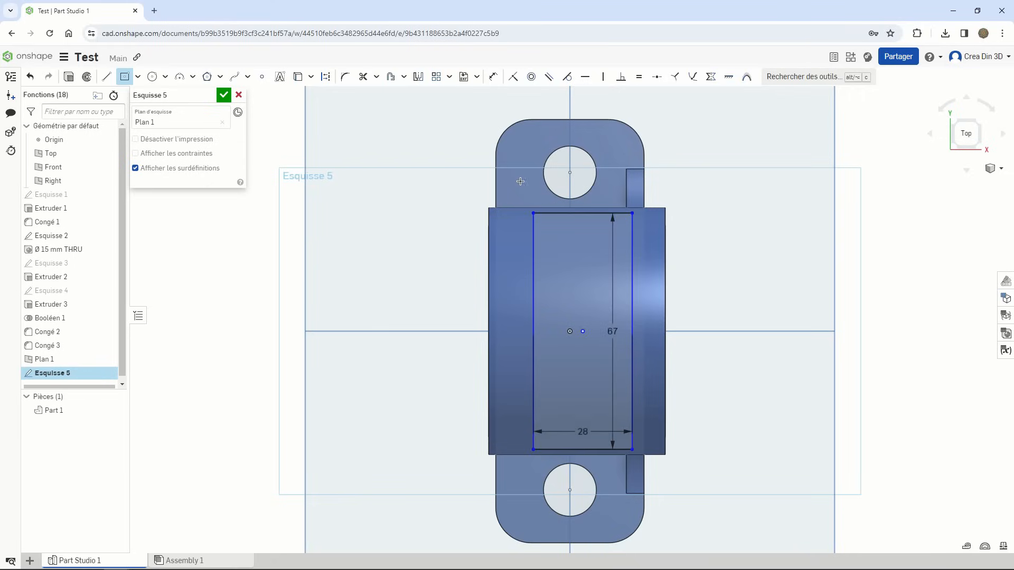
Step: Dimension the rectangle's long side 6 mm from the ring's nearer end face and finish the sketch
left_click(494, 78)
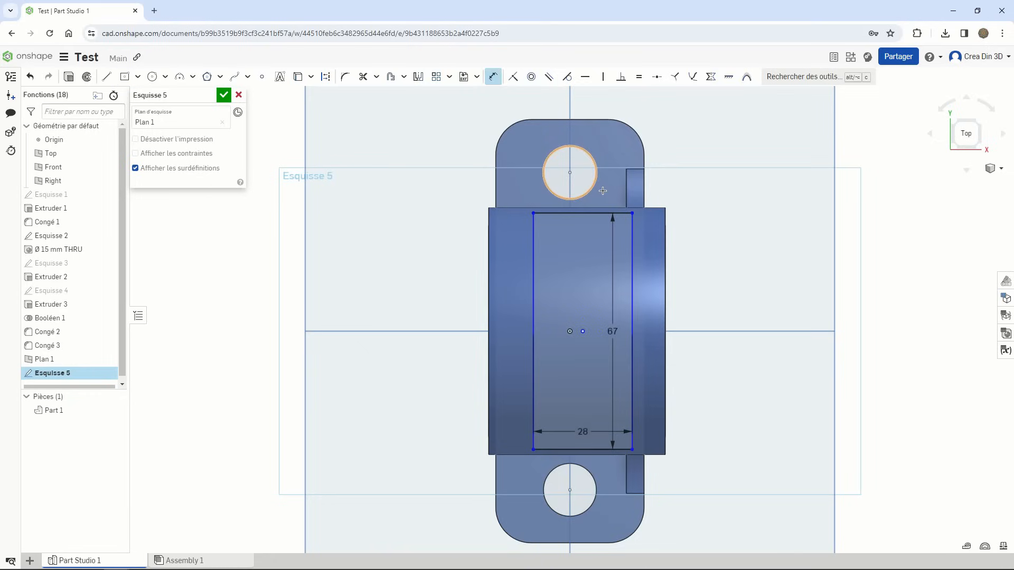
left_click(632, 233)
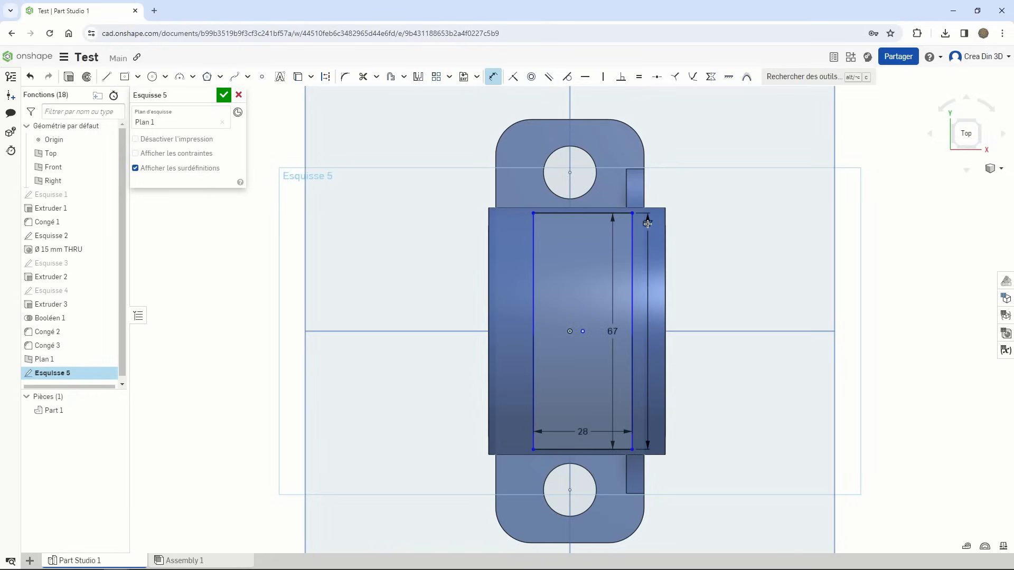
left_click(664, 238)
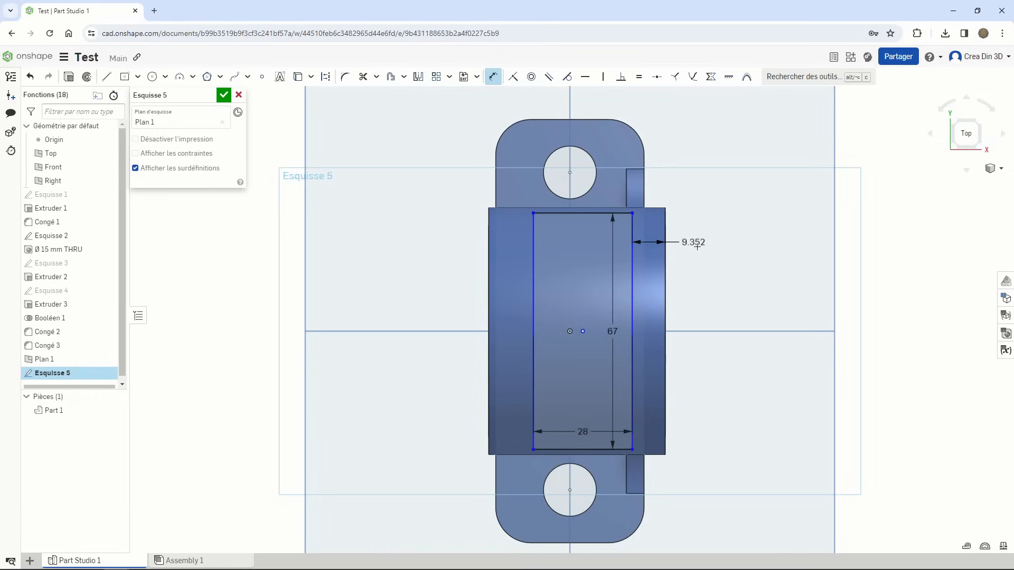
left_click(699, 250)
type("6")
key("Return")
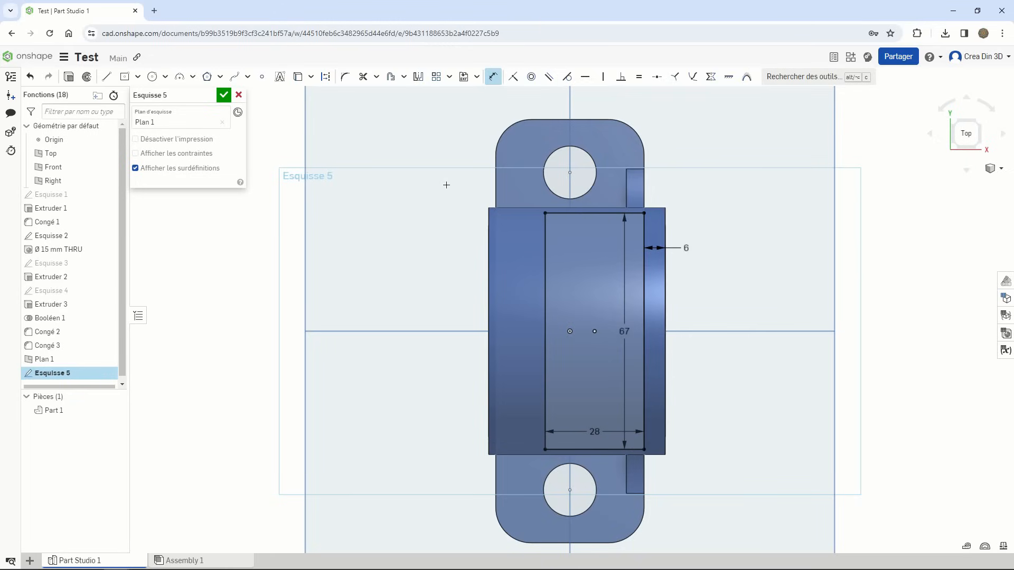
left_click(224, 96)
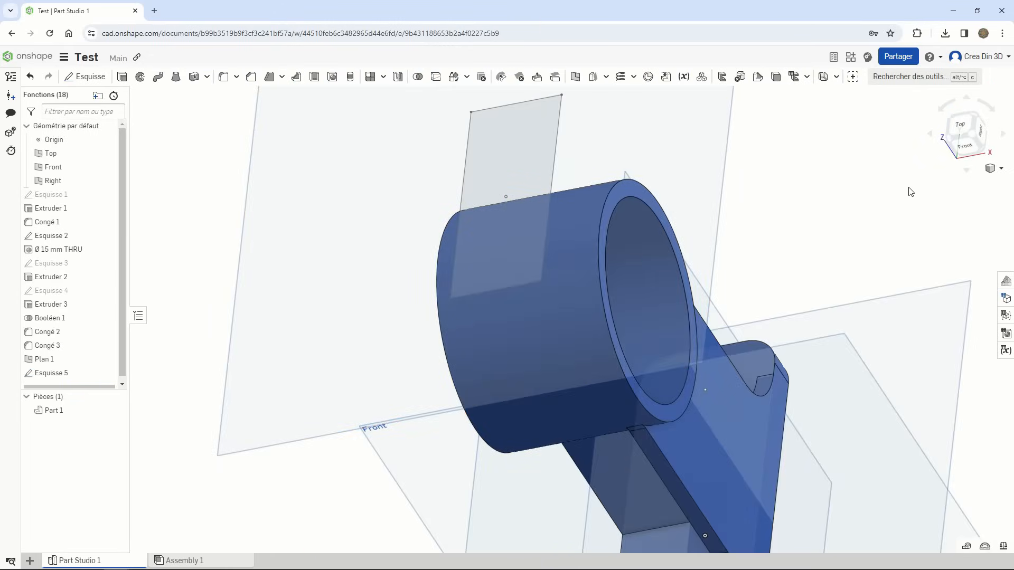
Step: Extrude the rectangle downward with the up-to-next end type, adding it to the existing part on the ring
left_click(975, 139)
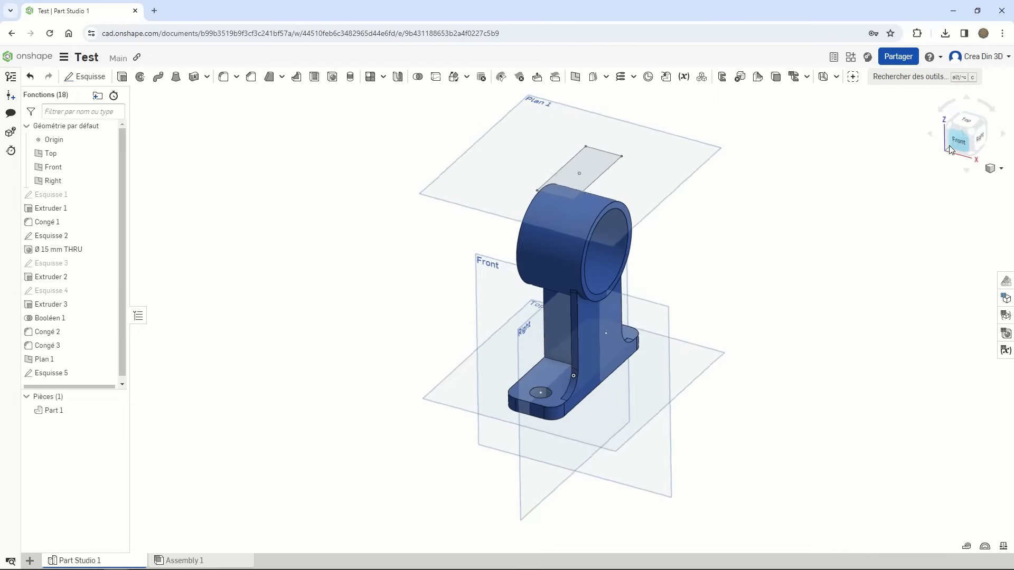
key("shift+e")
left_click(566, 175)
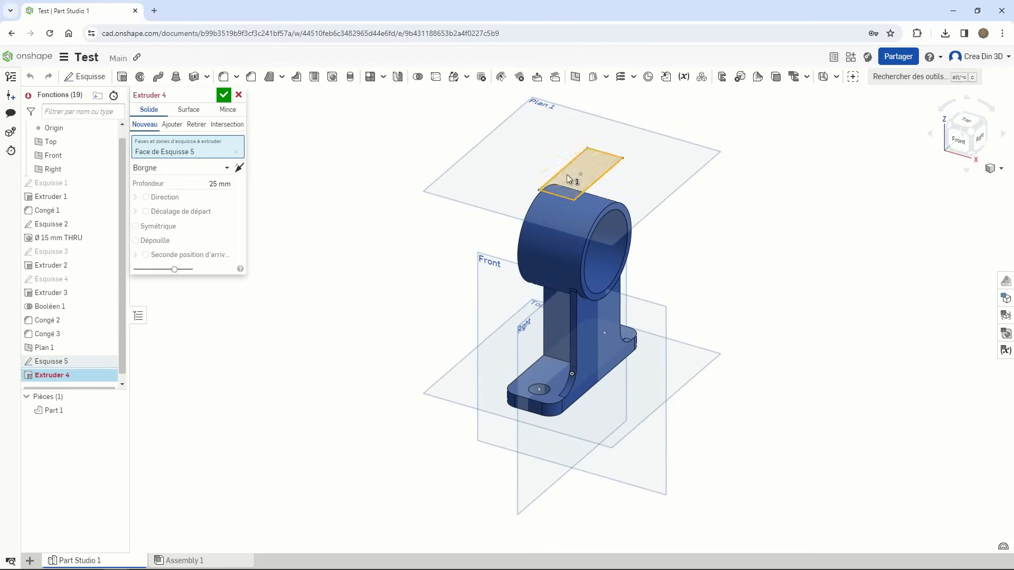
left_click(238, 168)
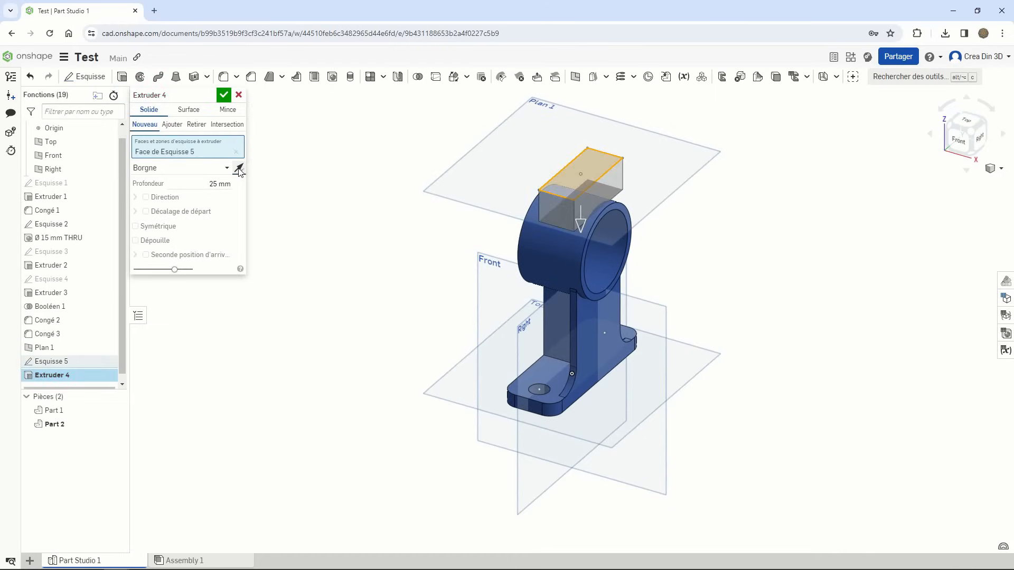
left_click(188, 169)
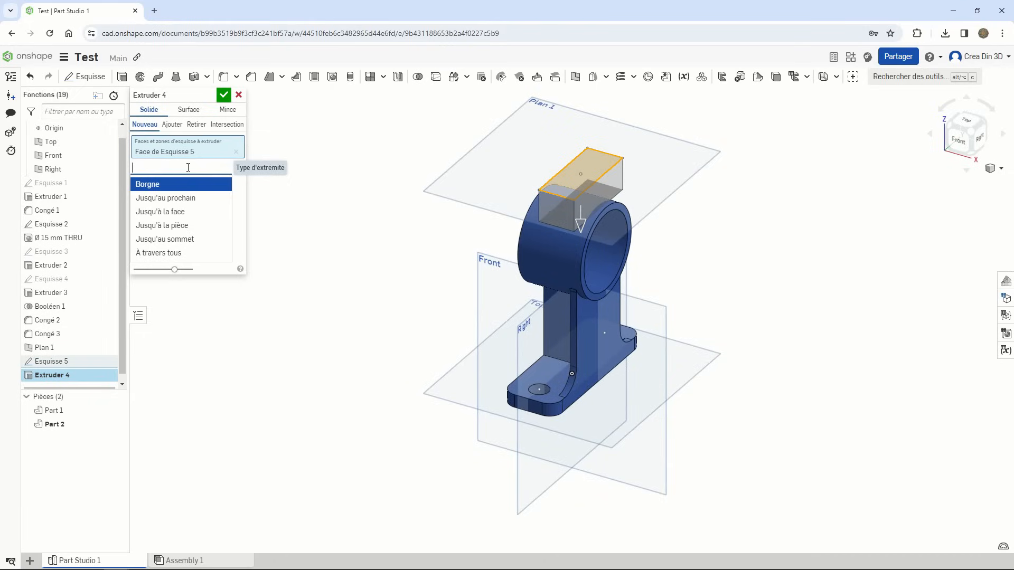
left_click(178, 199)
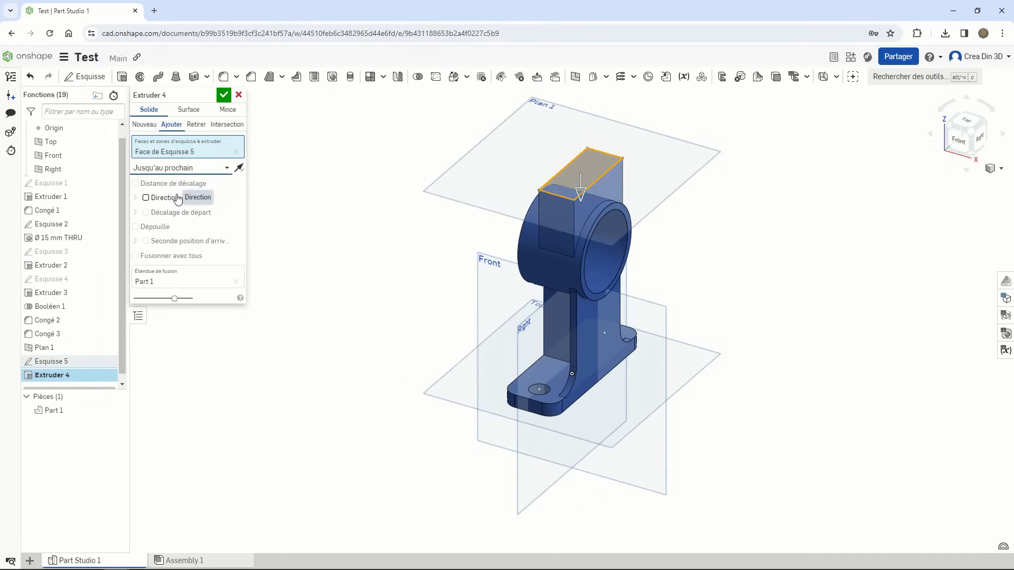
left_click(224, 98)
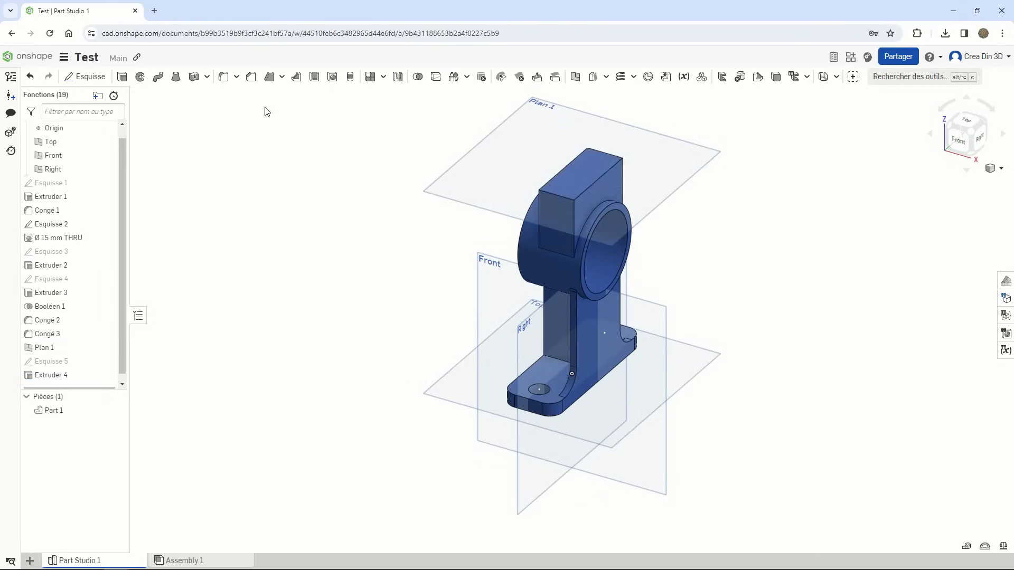
Step: Fillet the two long upper edges of the block above the ring with a 14 mm radius
scroll(557, 176, "down", 2)
scroll(557, 175, "up", 5)
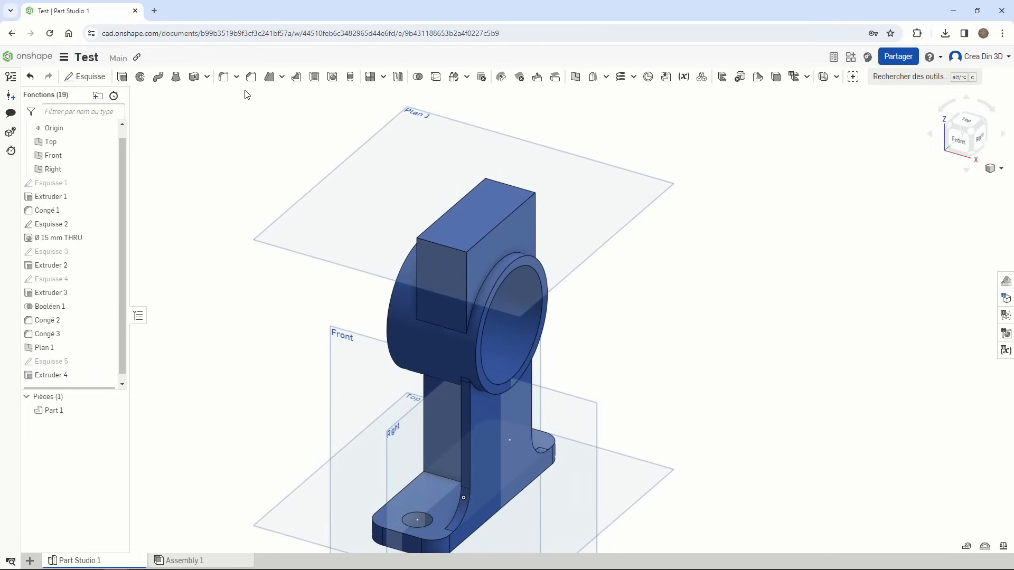
left_click(223, 77)
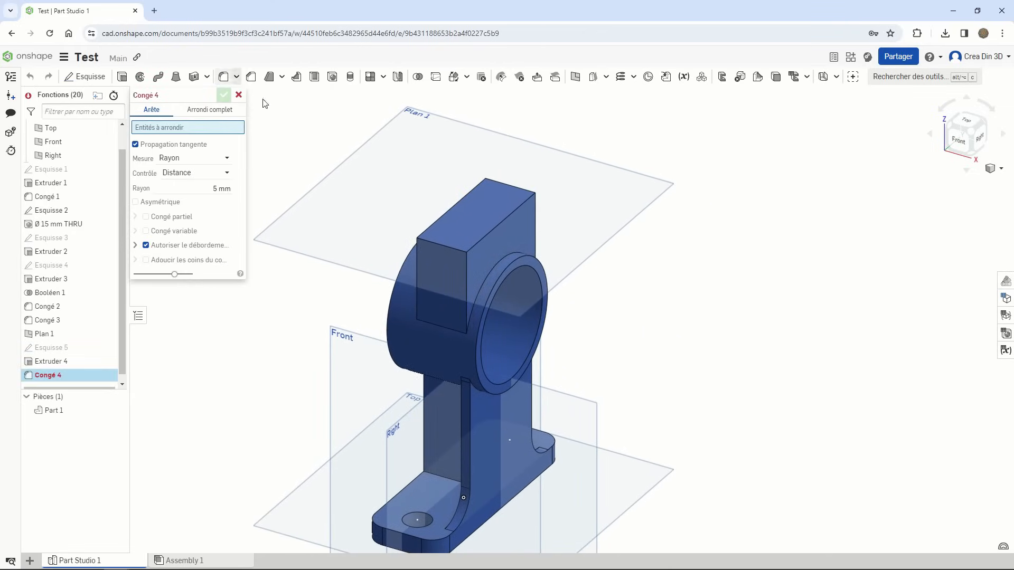
left_click(436, 217)
left_click(480, 243)
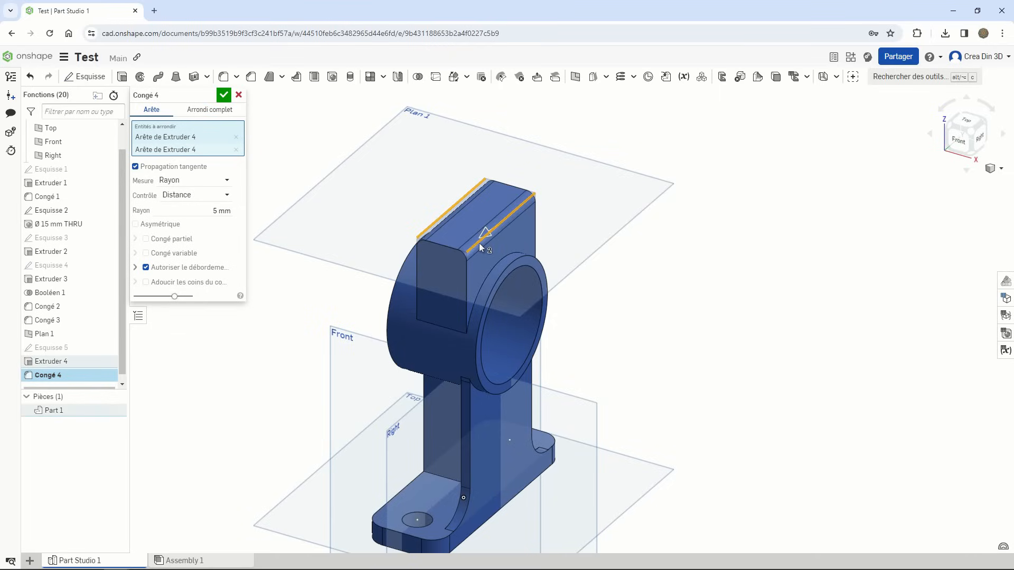
left_click(221, 212)
type("15")
key("Return")
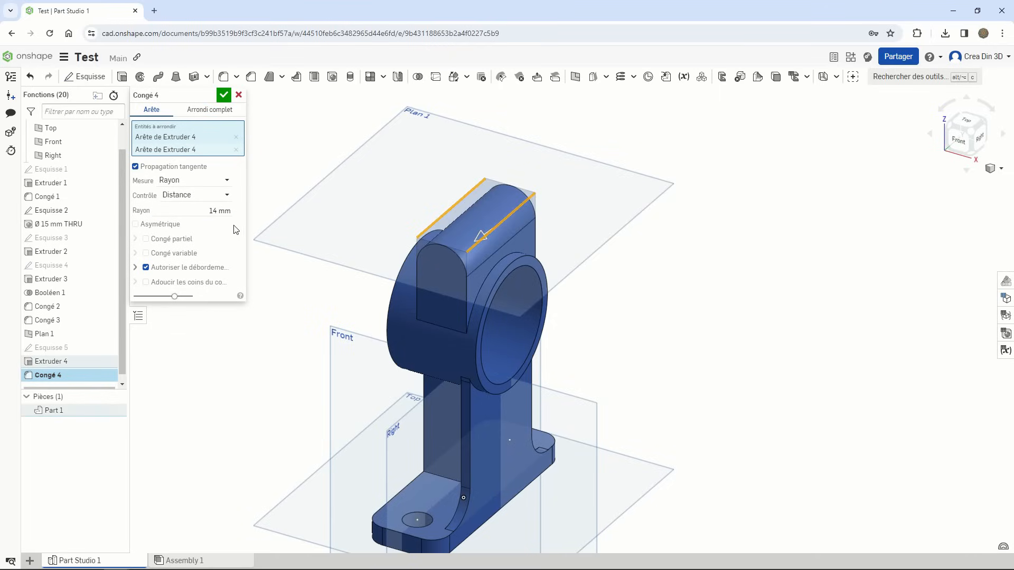
left_click(224, 96)
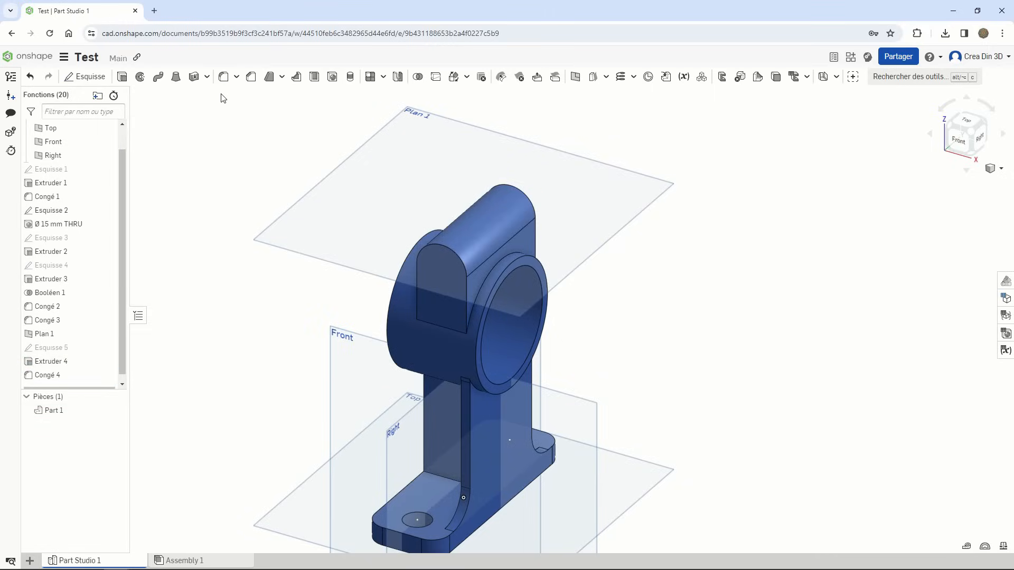
Step: Drill a simple 12 mm through-all hole in the block's end face, concentric with its rounded top
left_click(332, 76)
left_click(237, 142)
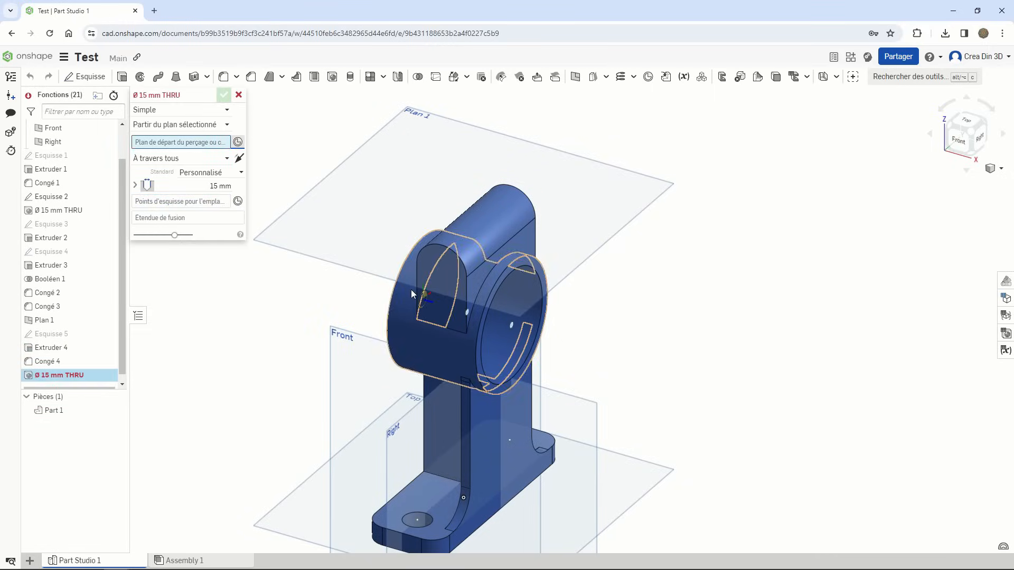
left_click(441, 272)
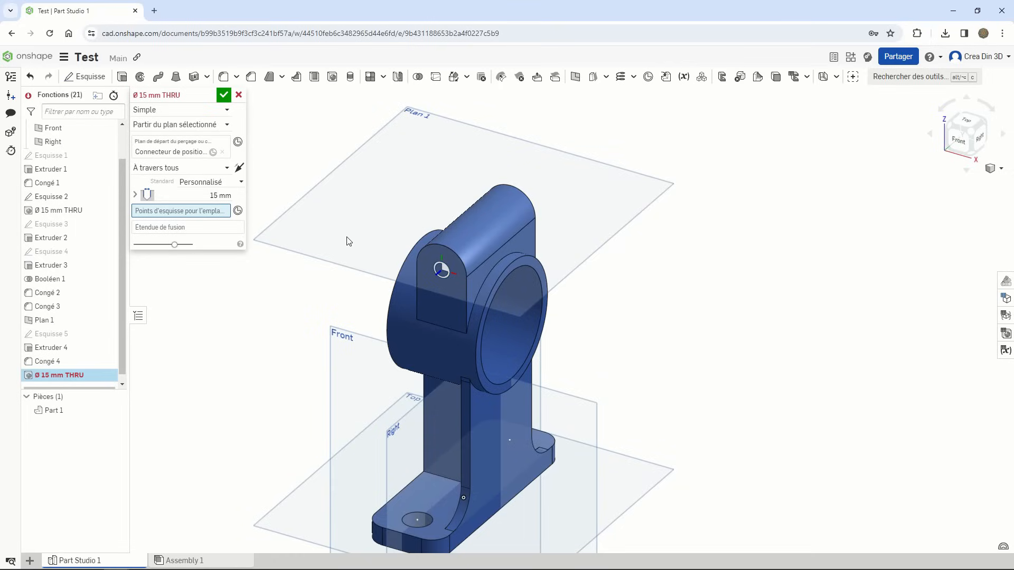
left_click(237, 211)
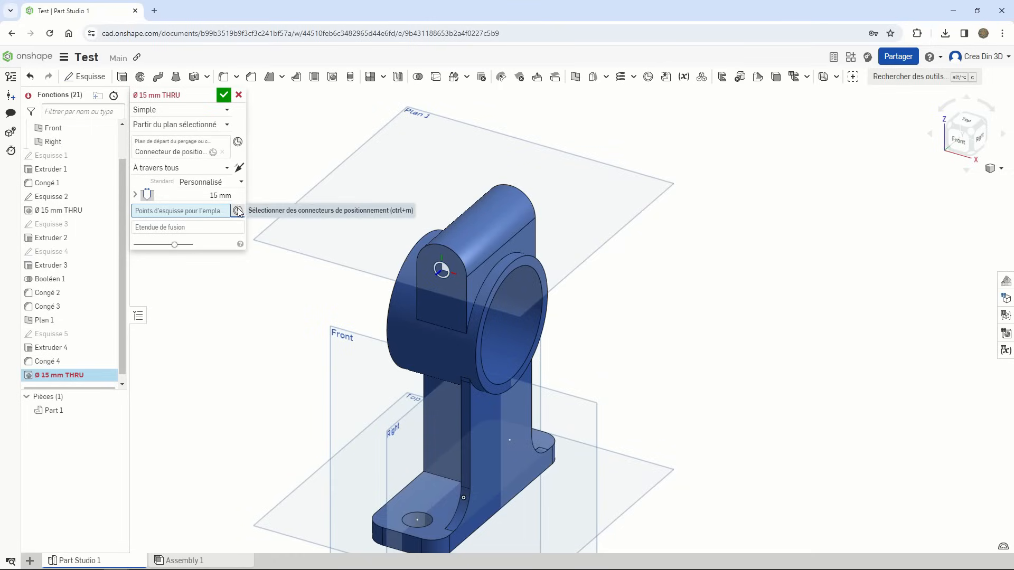
left_click(443, 274)
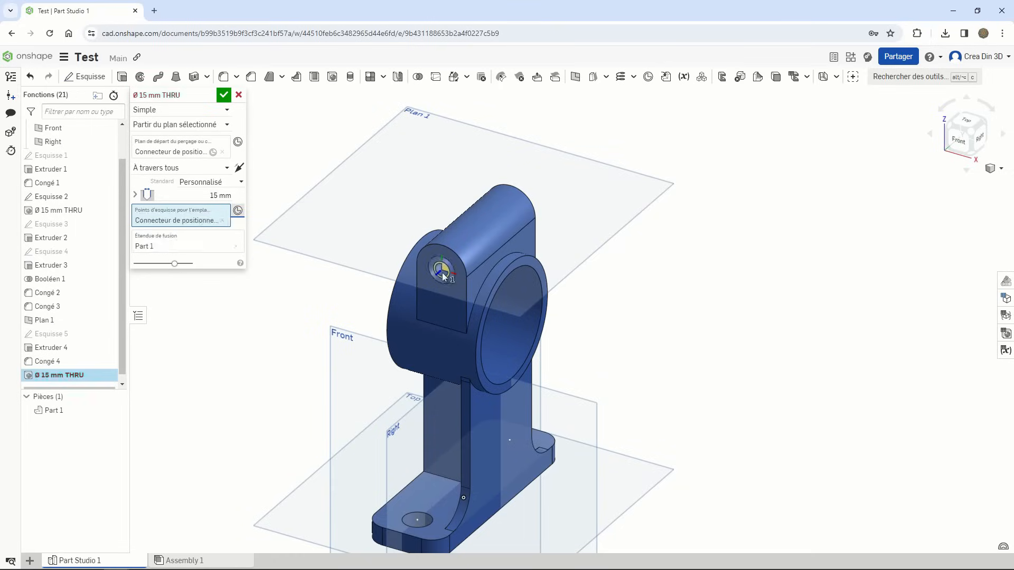
left_click(218, 196)
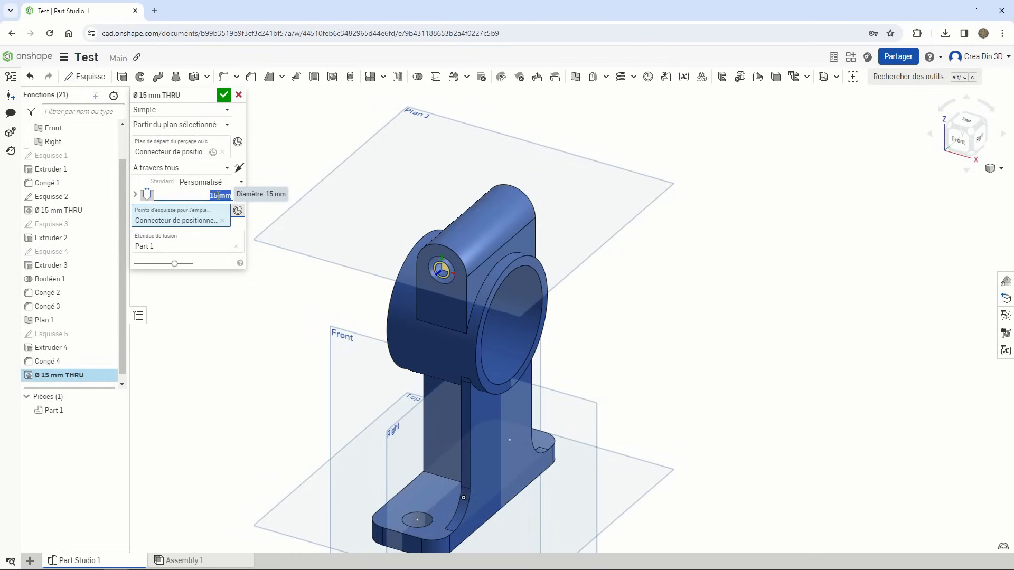
type("12")
left_click(224, 95)
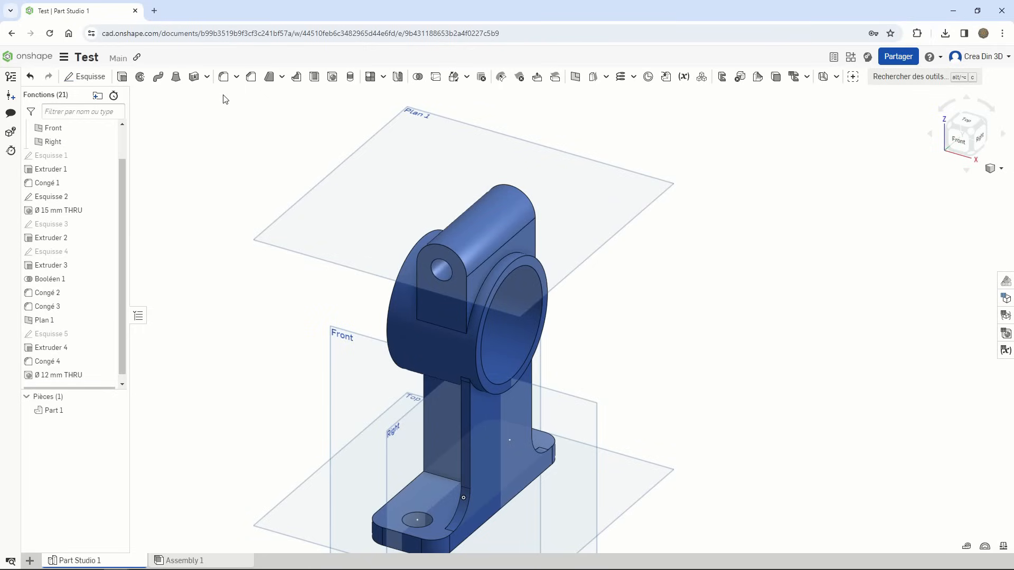
Step: On Plan 1, sketch an origin-centred rectangle about 68 mm long across the block, set its width to 3 mm, and finish the sketch
left_click(84, 77)
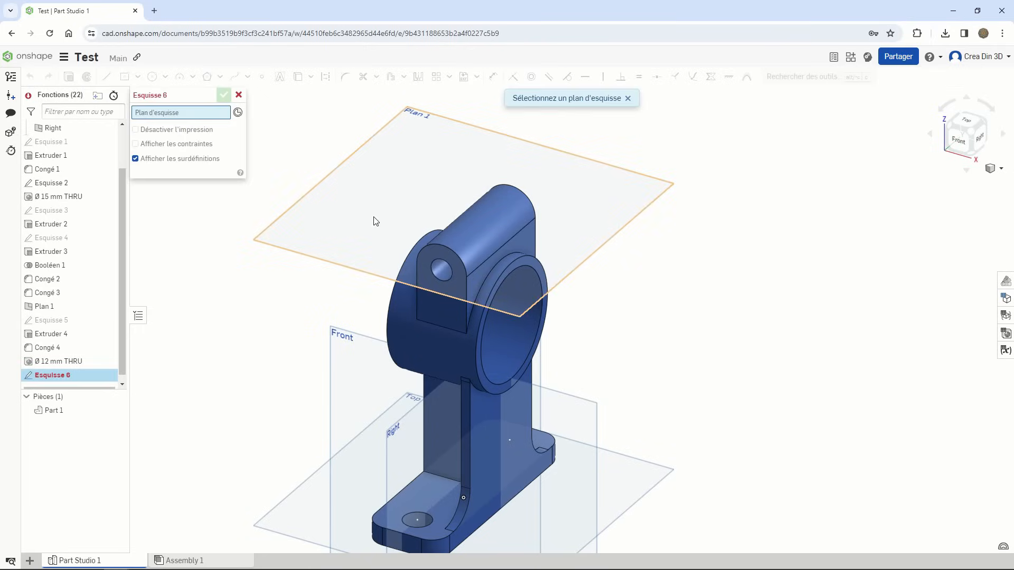
left_click(375, 220)
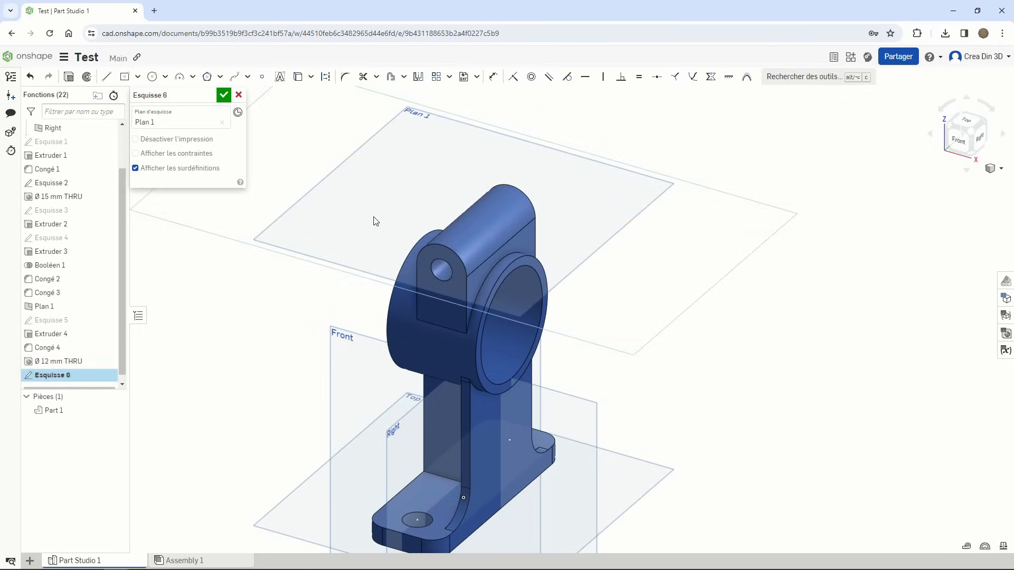
left_click(966, 122)
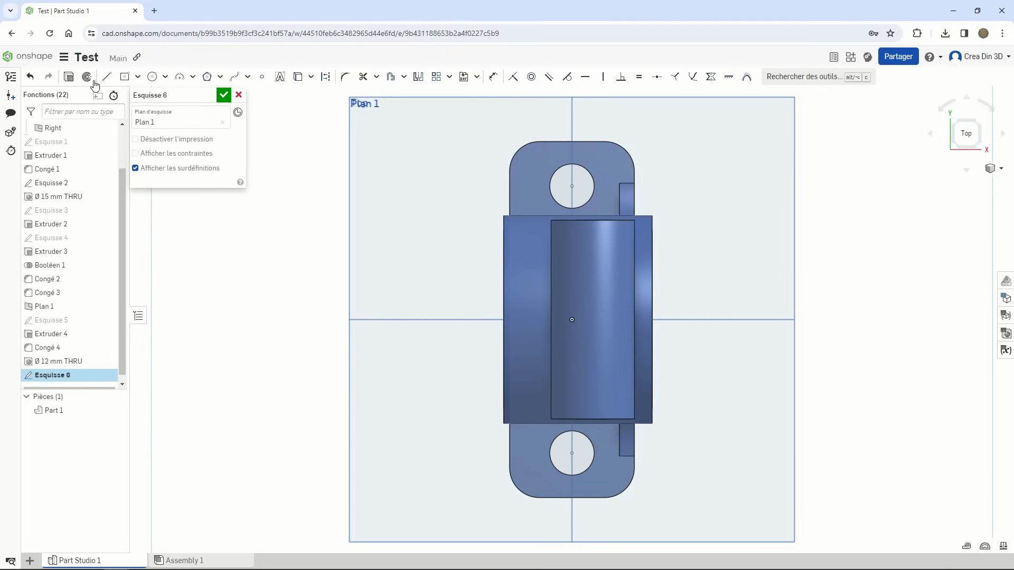
left_click(125, 76)
left_click(572, 319)
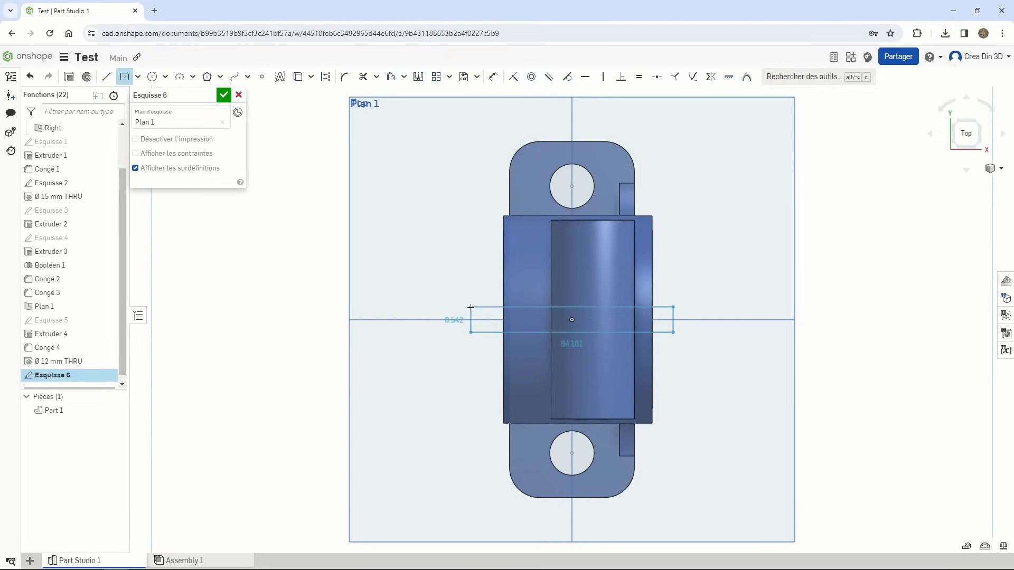
left_click(471, 307)
key("Tab")
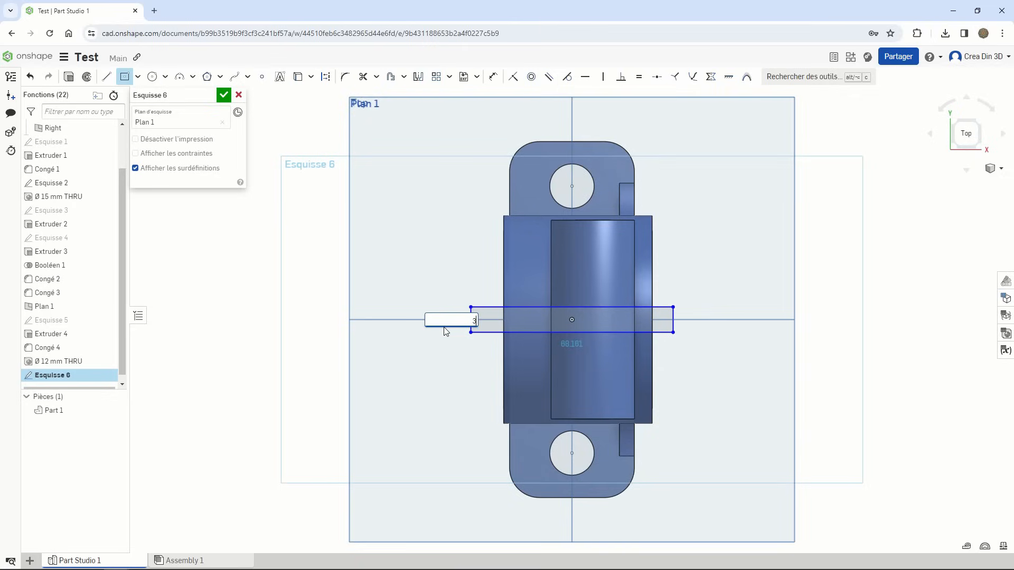
key("Return")
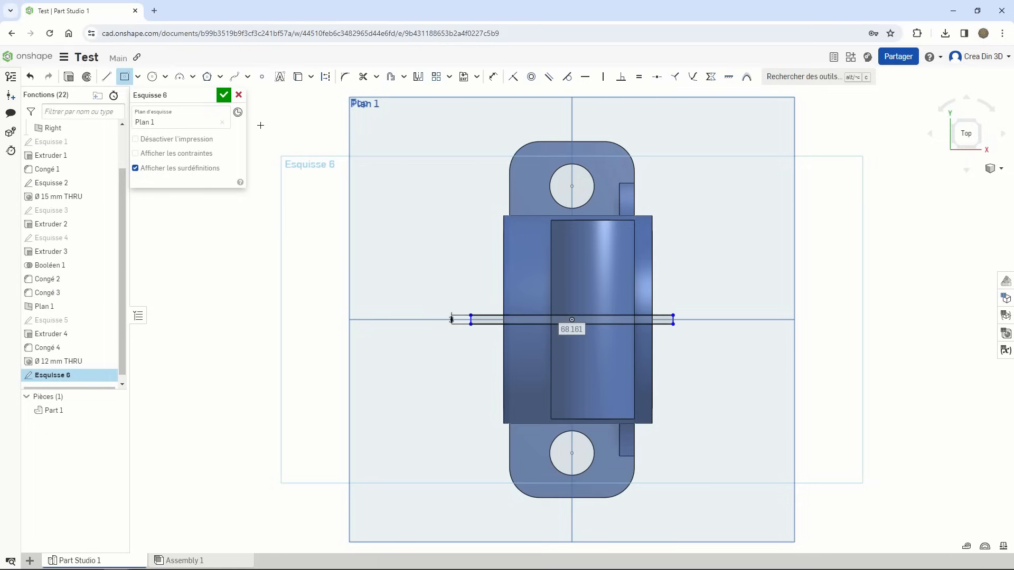
left_click(224, 95)
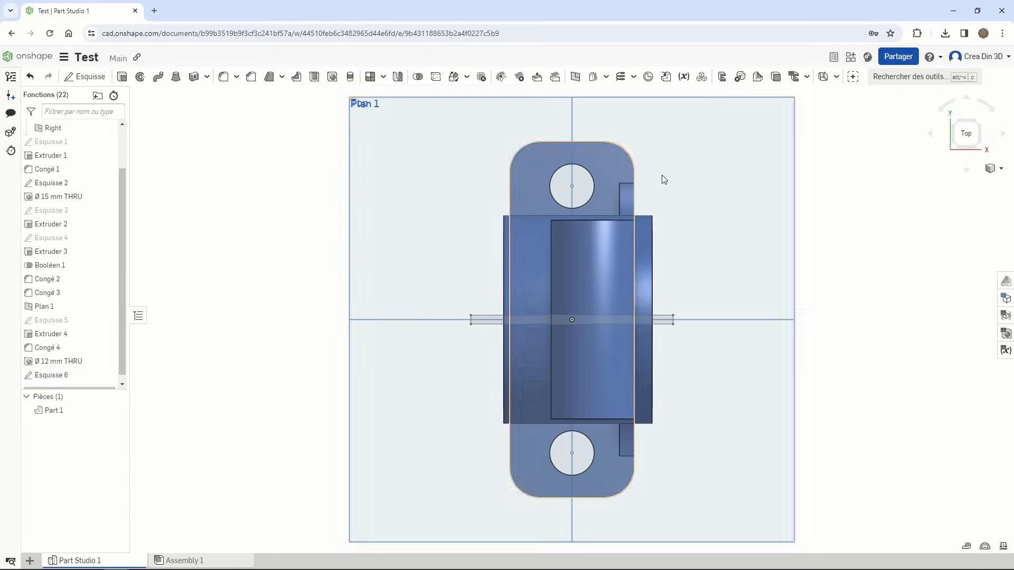
Step: Extrude the narrow rectangle 60 mm downward as a material removal to slot the block and the ring's upper wall
right_click_drag(412, 474, 360, 435)
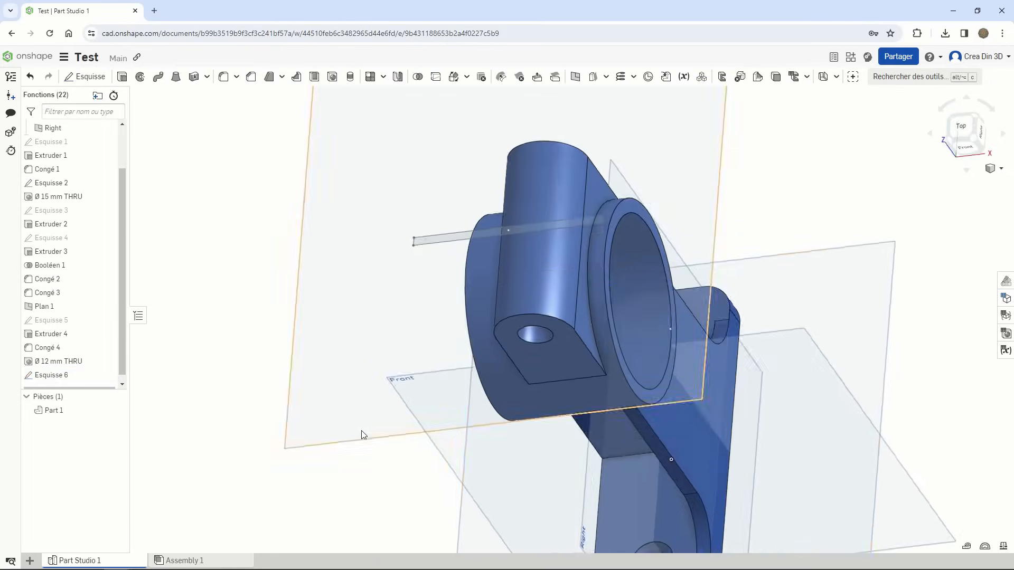
left_click(976, 140)
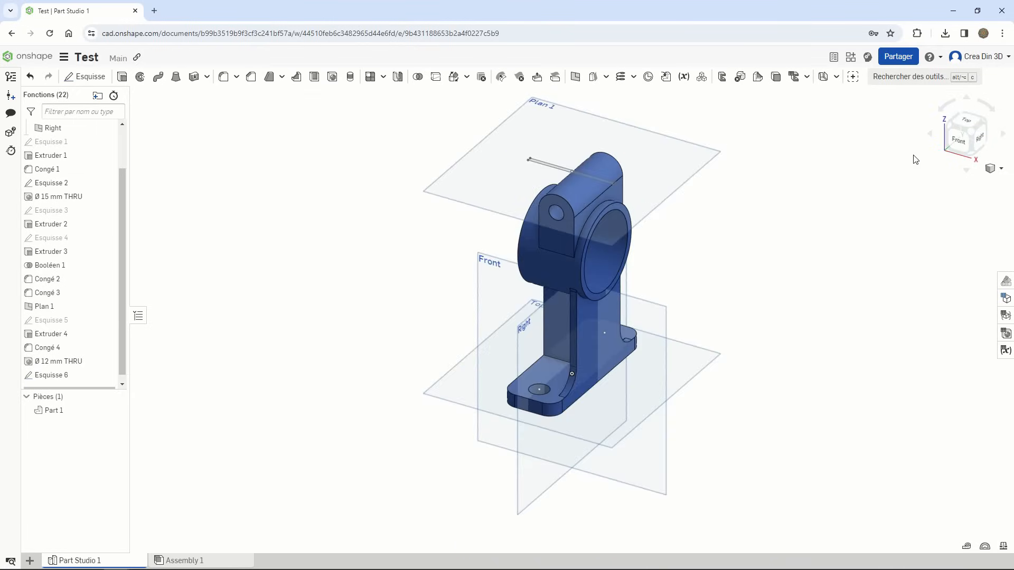
left_click(122, 76)
left_click(541, 163)
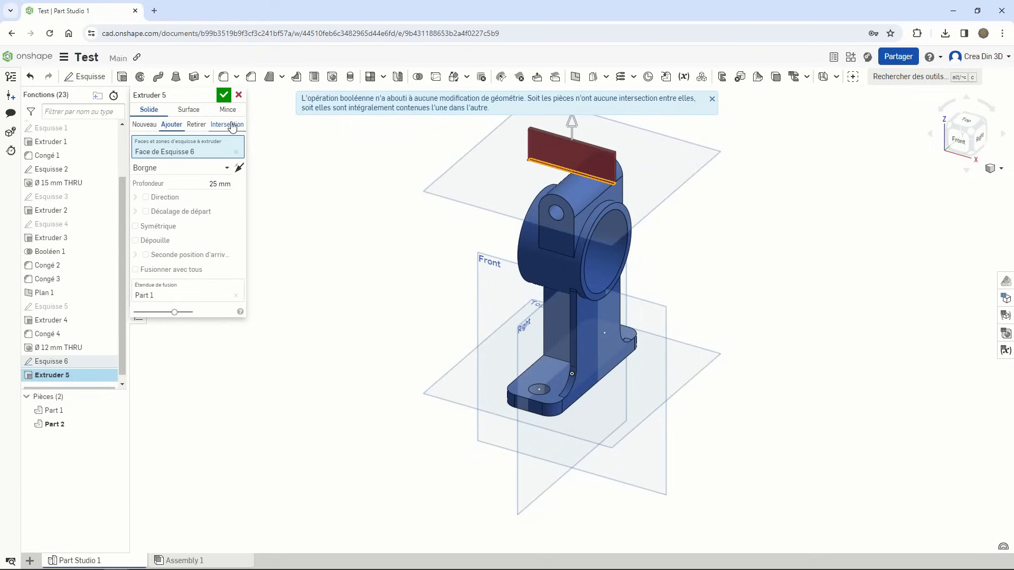
left_click(238, 168)
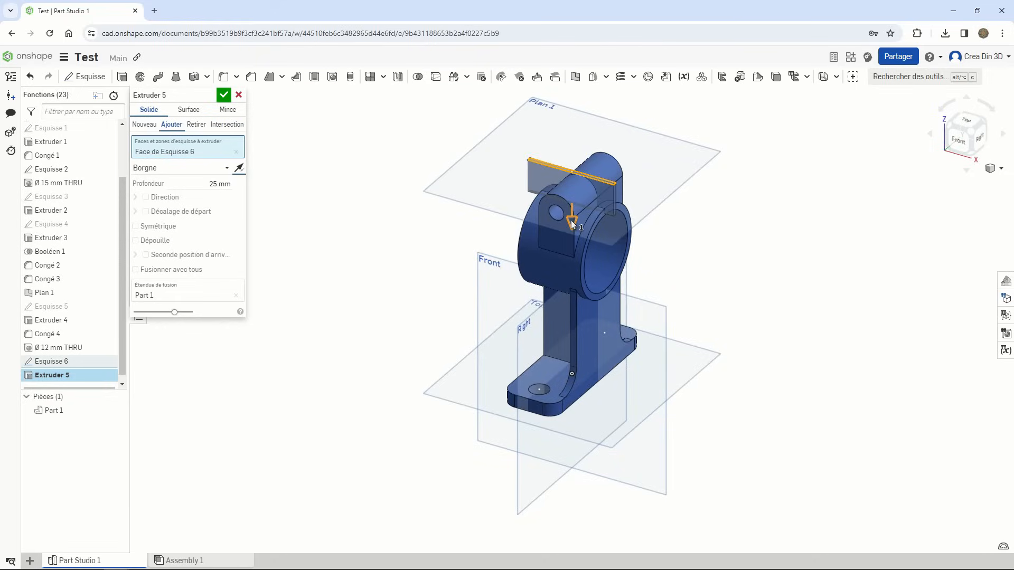
left_click_drag(571, 221, 573, 268)
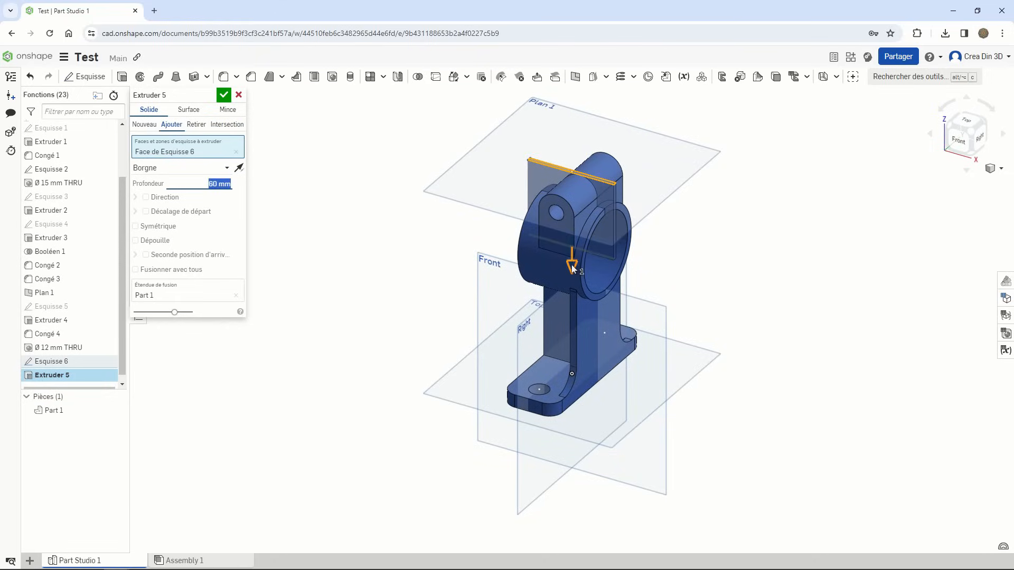
left_click(200, 125)
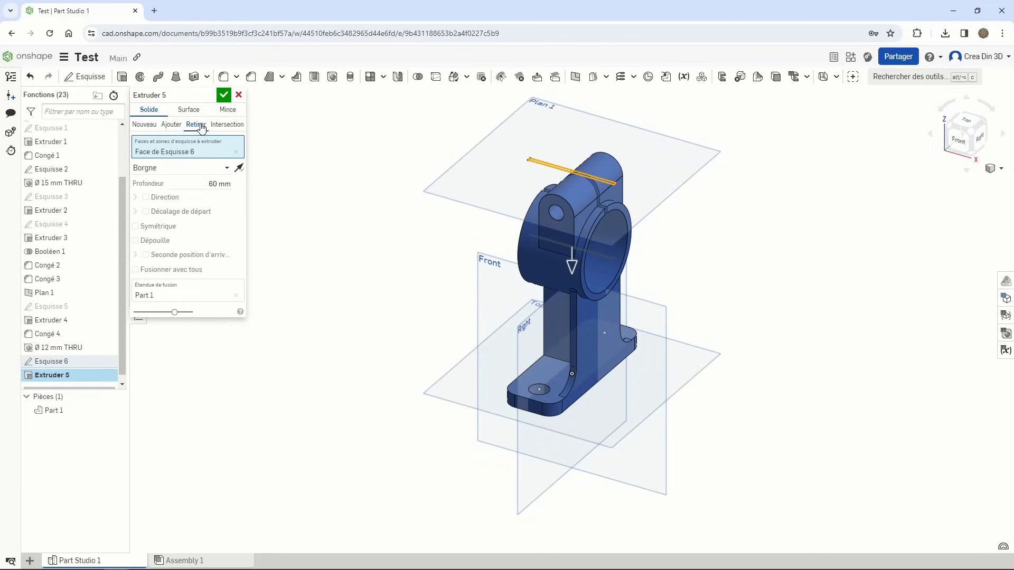
left_click(224, 95)
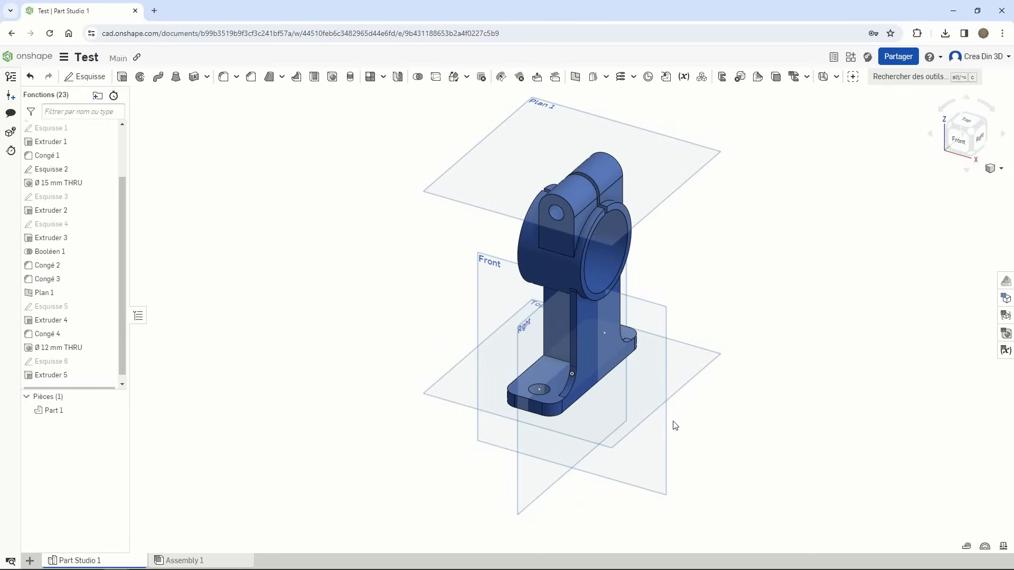
Step: Start a sketch on the Front plane and draw a slanted line beside the support, running up toward the ring
right_click_drag(673, 424, 644, 321)
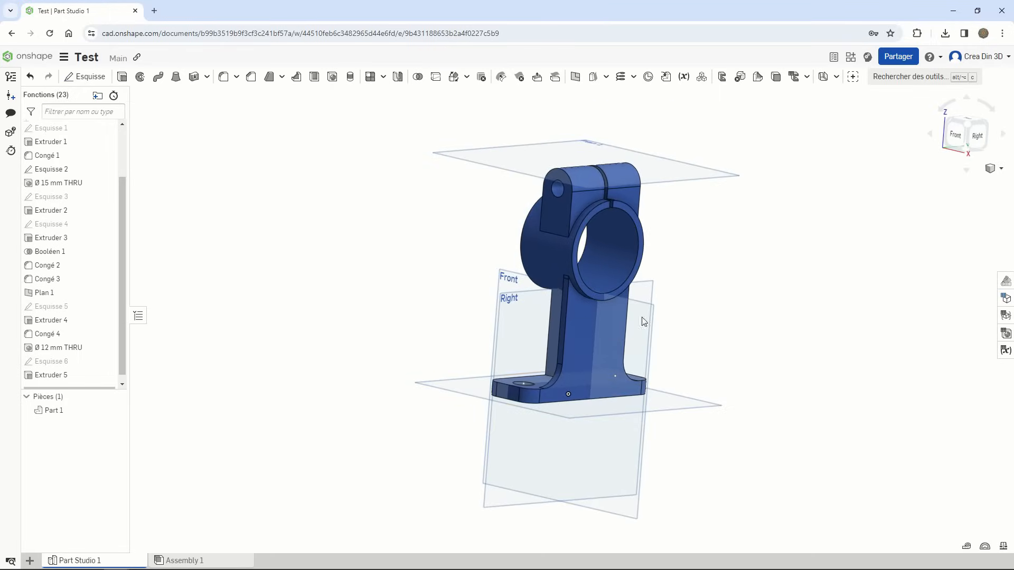
left_click(85, 77)
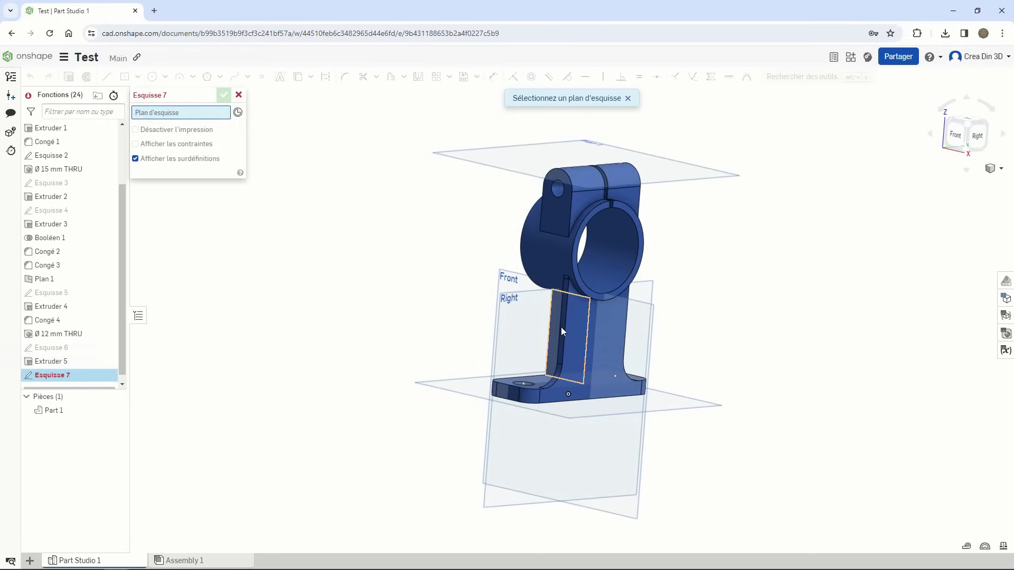
left_click(639, 329)
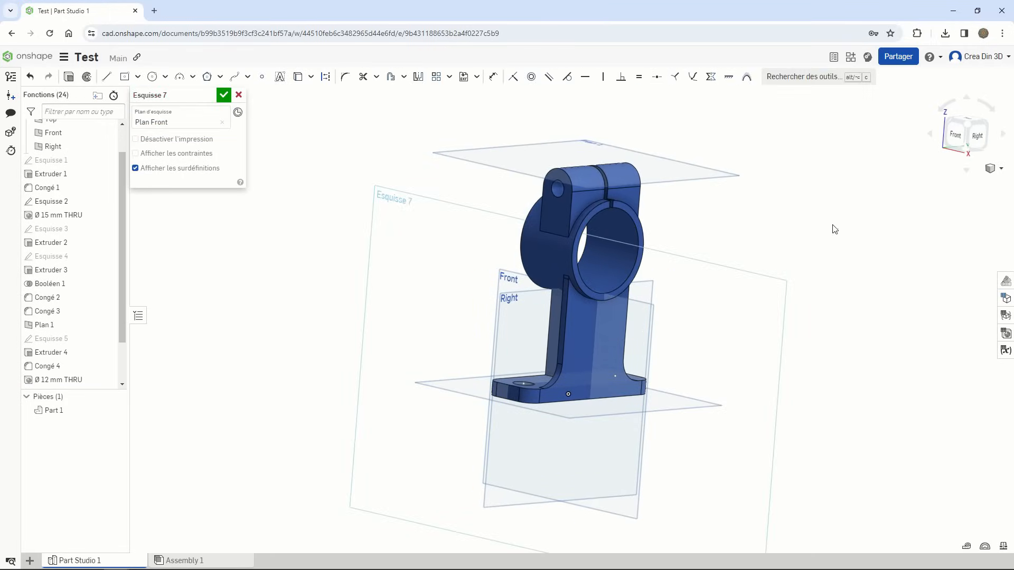
left_click(954, 139)
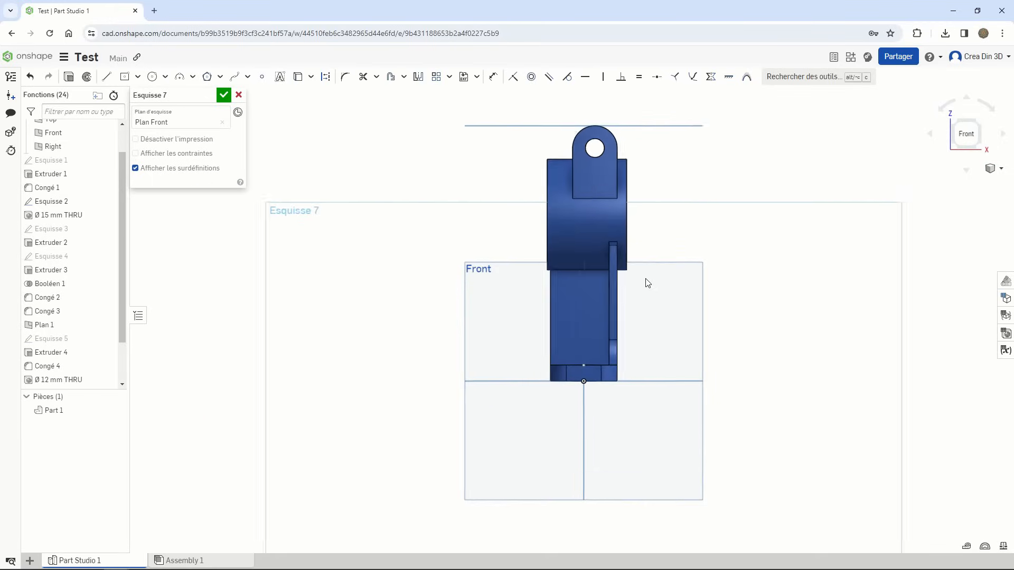
scroll(648, 285, "up", 6)
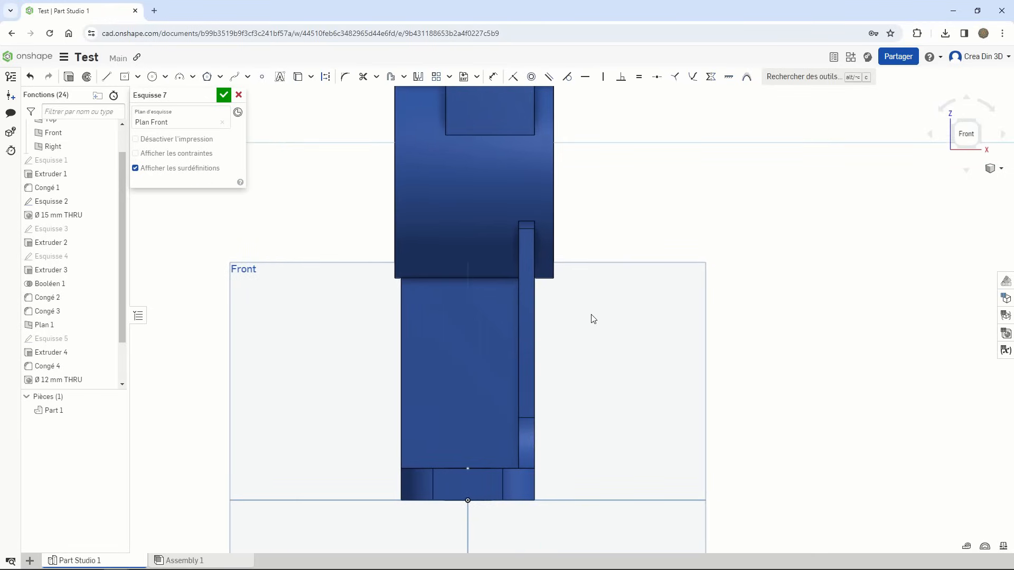
left_click(107, 77)
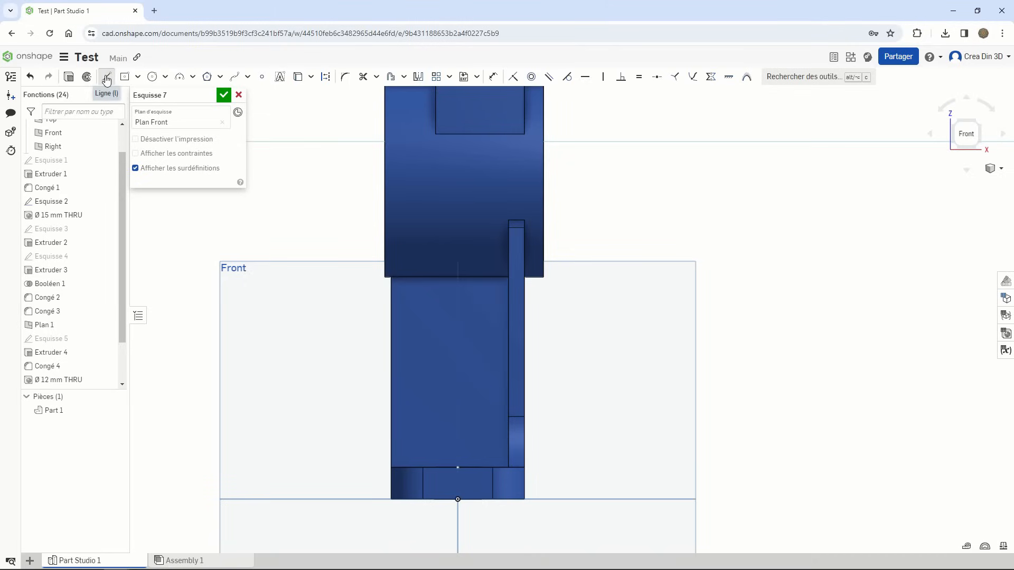
left_click(532, 429)
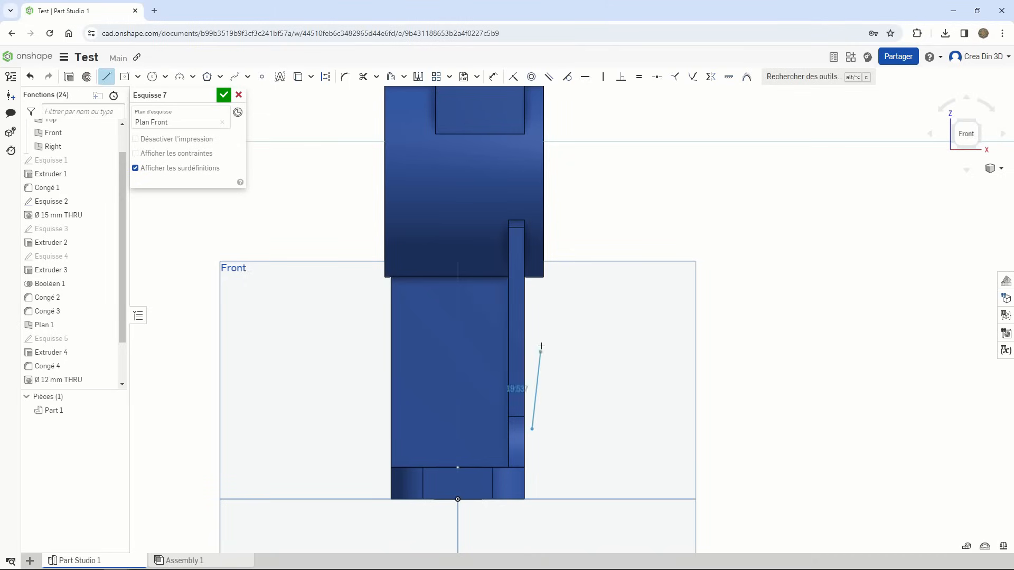
left_click(538, 294)
key("Escape")
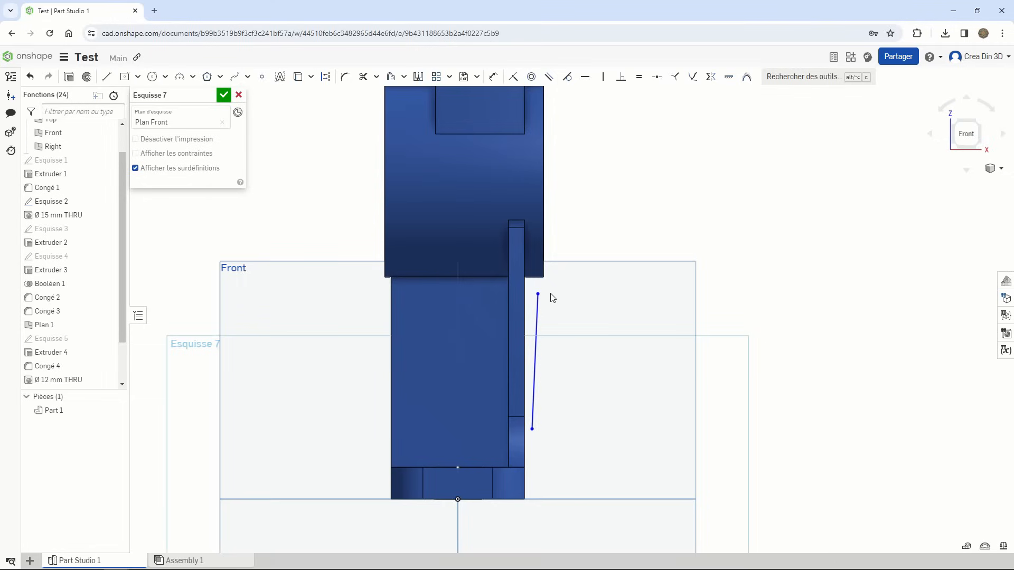
Step: Make the line's lower end coincident with the support's outer edge and move its upper end close to the ring's lower corner
left_click(513, 76)
left_click(523, 433)
scroll(540, 295, "up", 10)
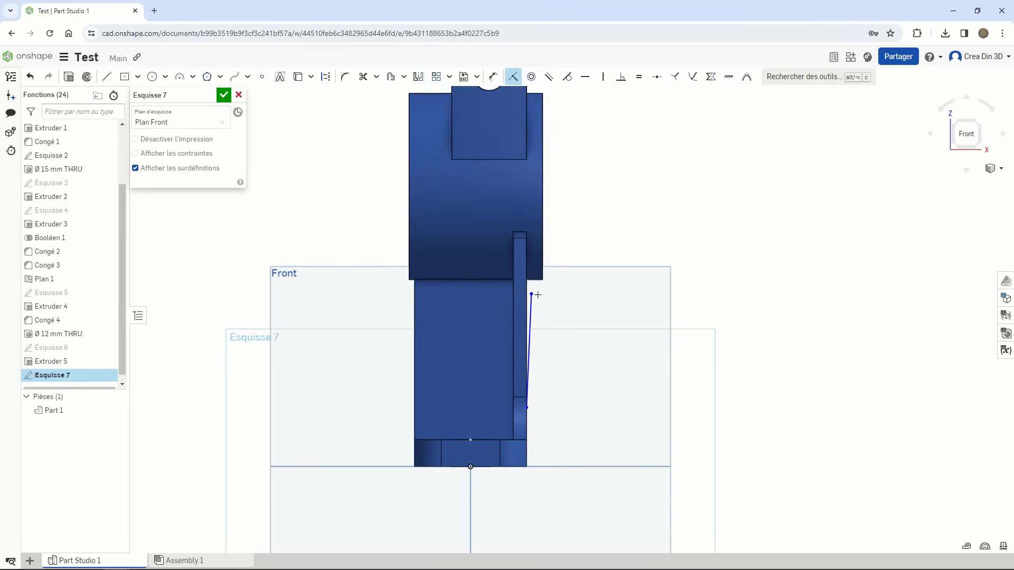
key("Escape")
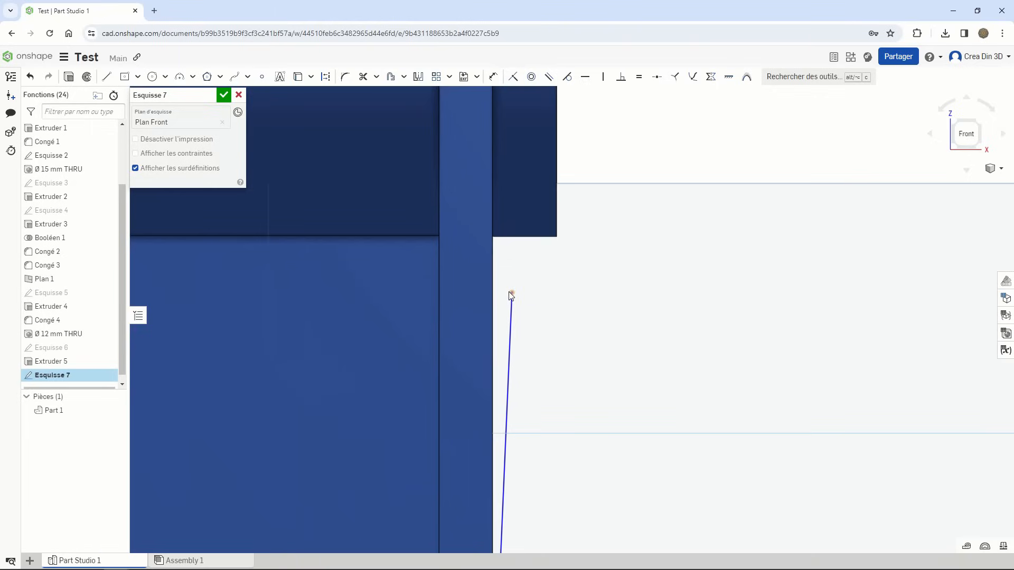
left_click_drag(517, 288, 547, 244)
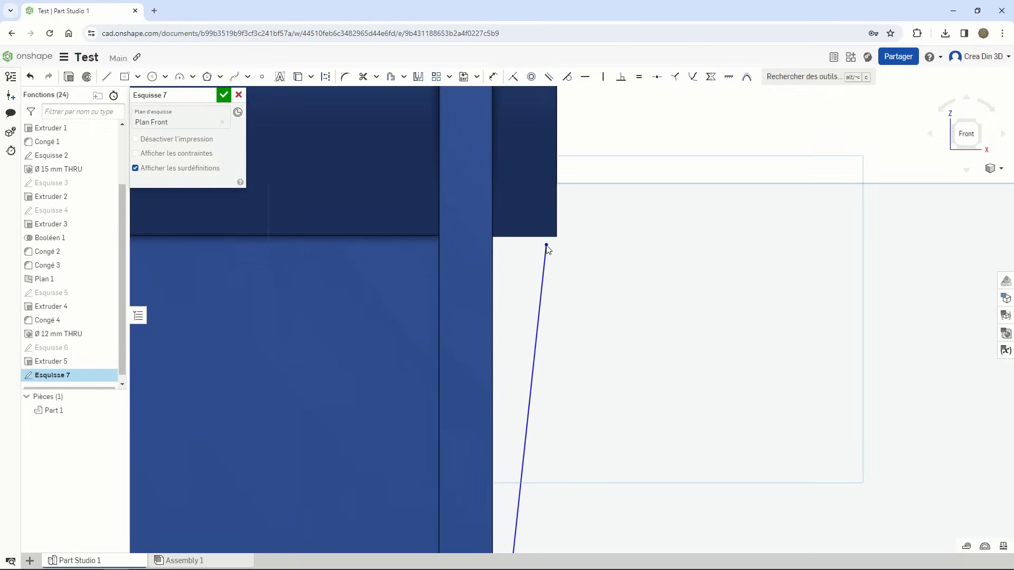
Step: Dimension the line's upper end 0.5 mm horizontally from the ring's lower corner and move that end back up beside the corner
left_click(494, 76)
left_click(552, 274)
type("0.5")
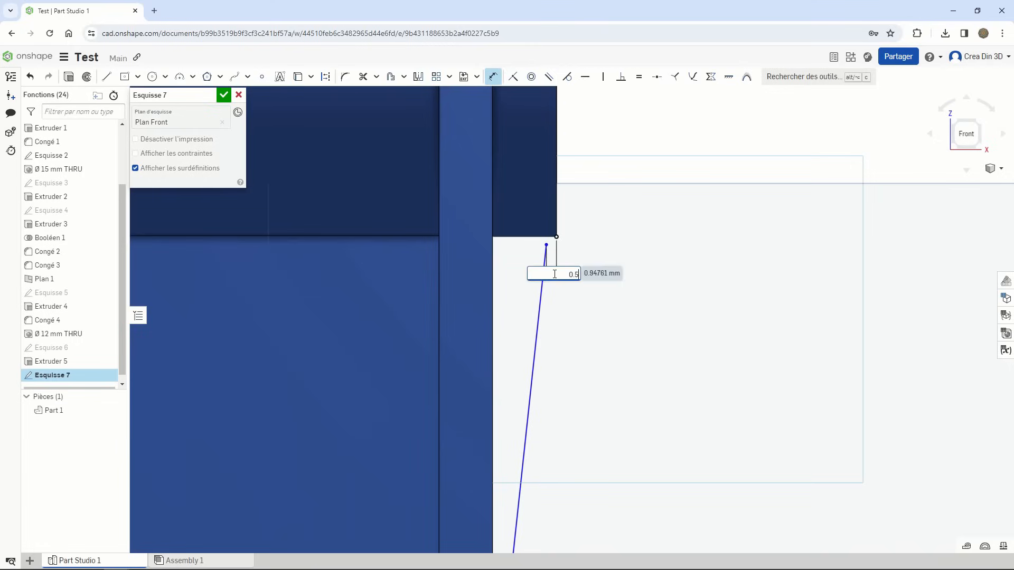
key("Return")
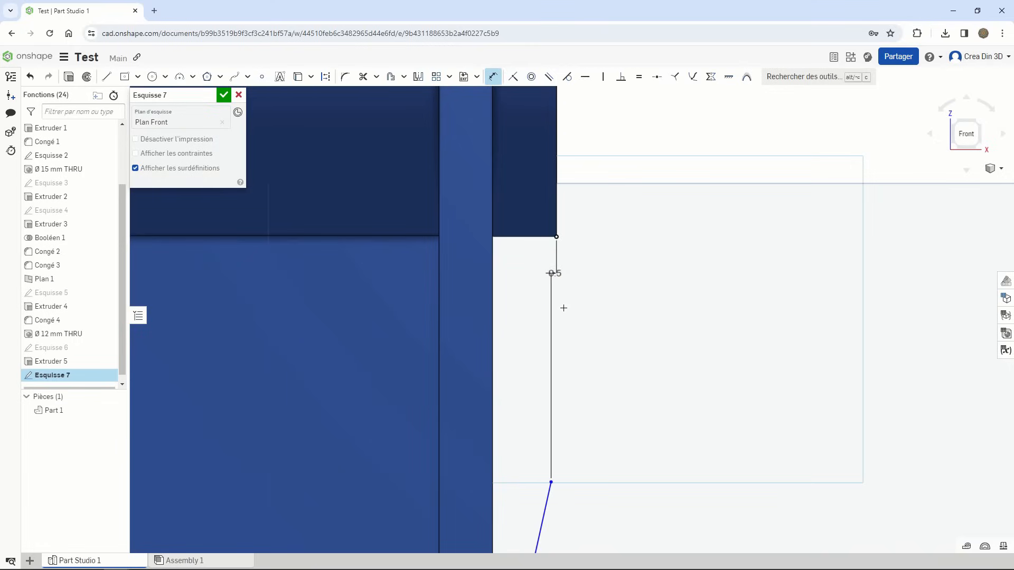
key("Escape")
left_click_drag(552, 482, 551, 245)
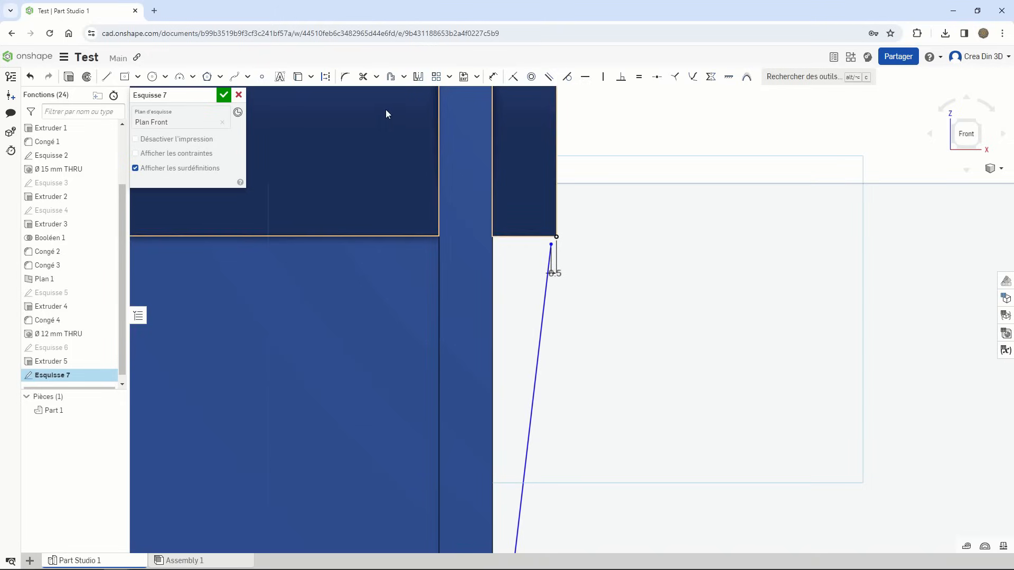
Step: Dimension the vertical distance between the line's upper end and the ring's lower corner as 0 mm
left_click(493, 77)
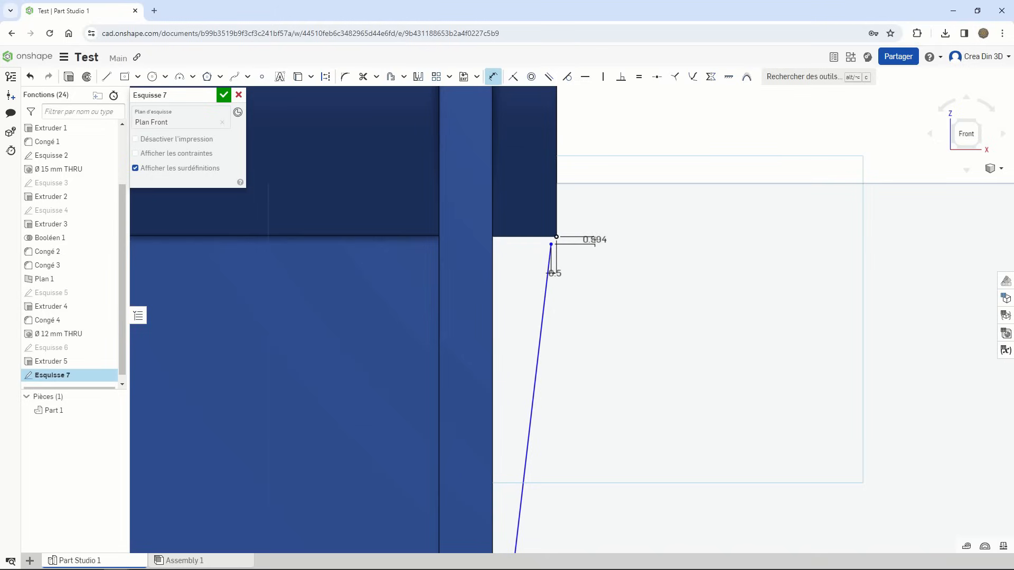
left_click(595, 241)
type("0")
key("Return")
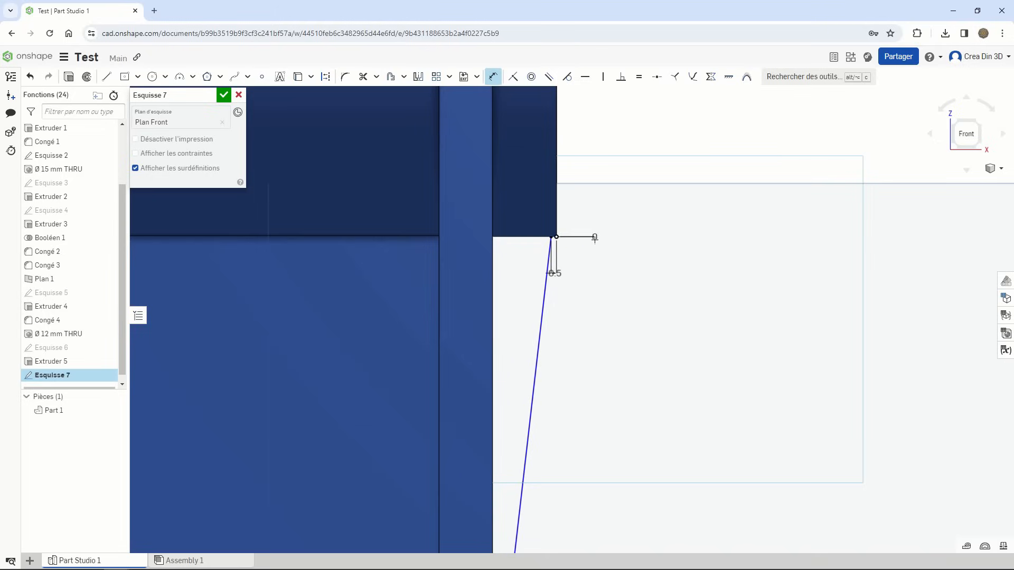
Step: Dimension the line's lower end 20 mm above the base's bottom corner and finish the sketch
scroll(630, 290, "down", 10)
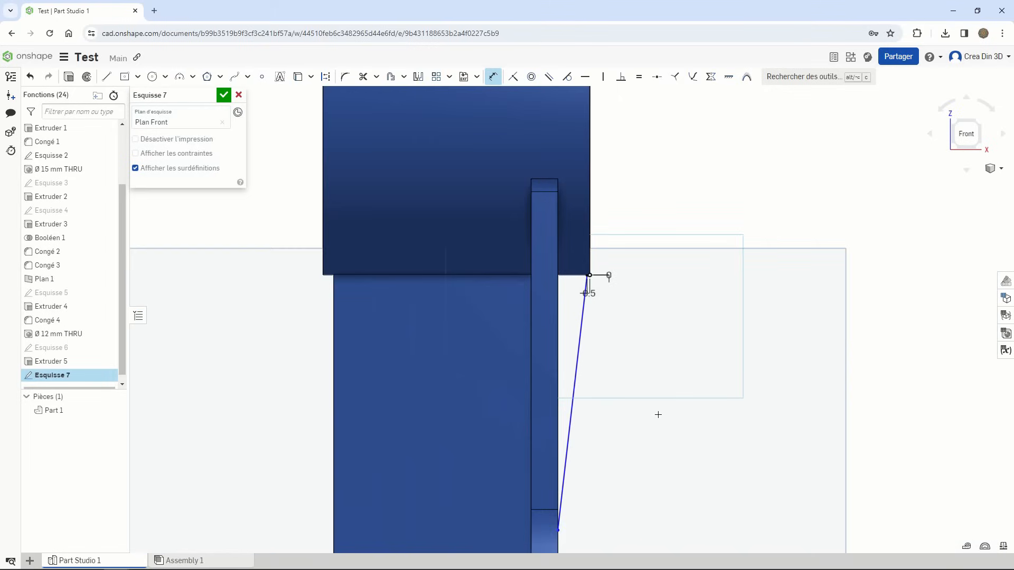
mouse_move(656, 451)
middle_mouse_down()
mouse_move(645, 405)
mouse_move(571, 290)
middle_mouse_up()
scroll(536, 338, "up", 2)
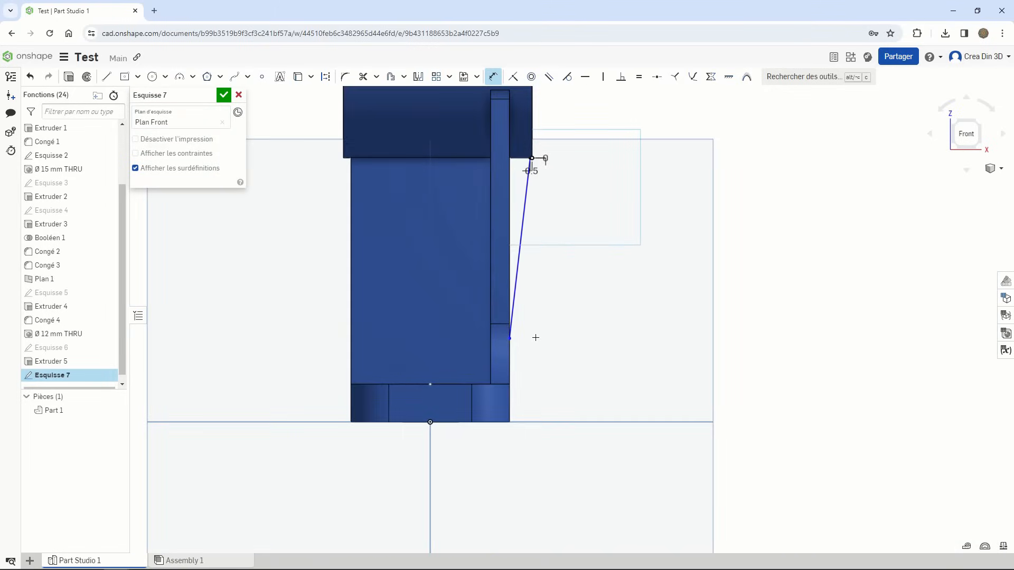
left_click(510, 422)
left_click(539, 401)
type("20")
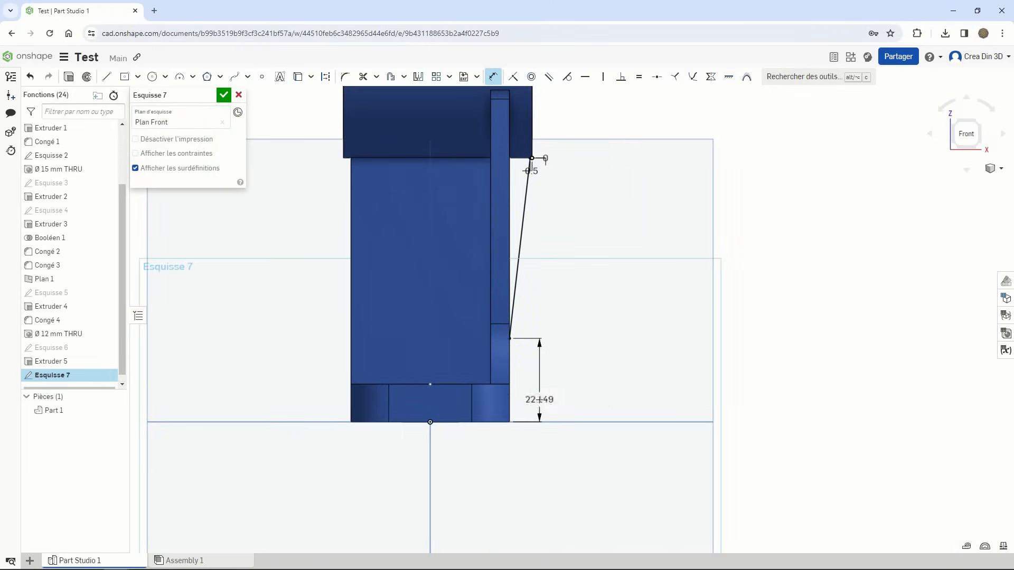
key("Return")
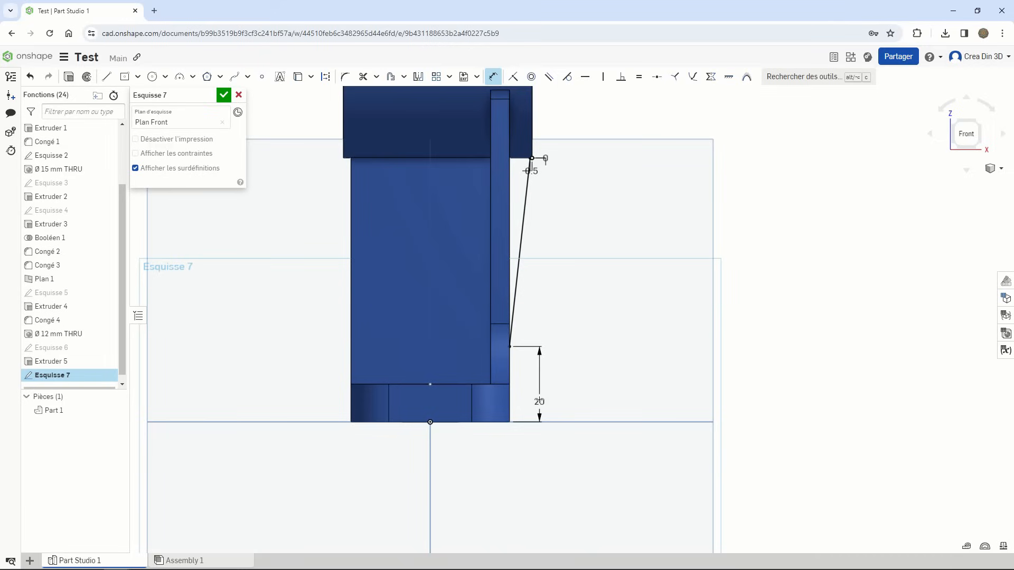
left_click(224, 96)
scroll(595, 290, "up", 2)
scroll(598, 296, "down", 4)
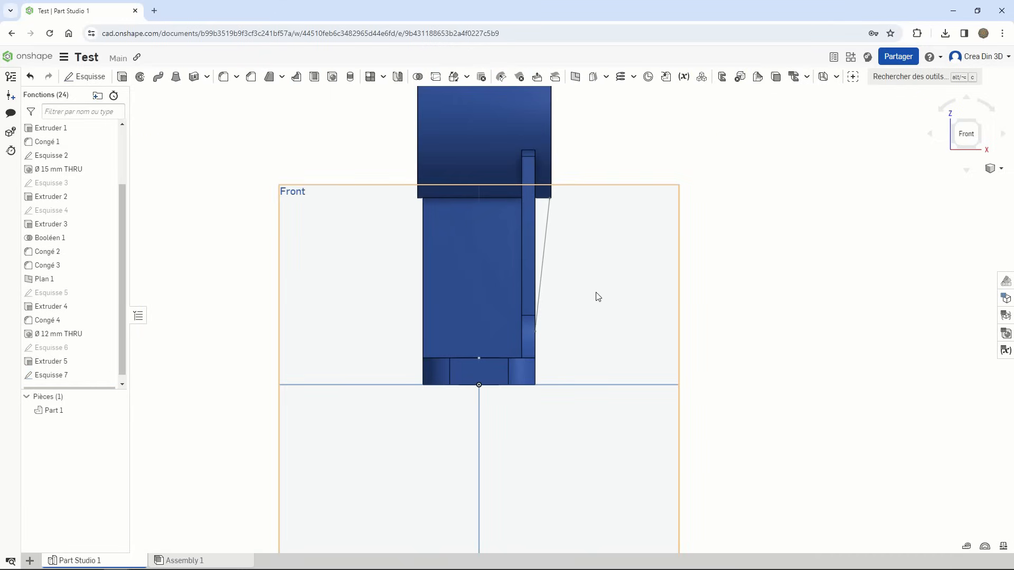
Step: Create a 6 mm thick rib on the support from the slanted sketch line, parallel to the sketch plane
right_click_drag(597, 297, 729, 286)
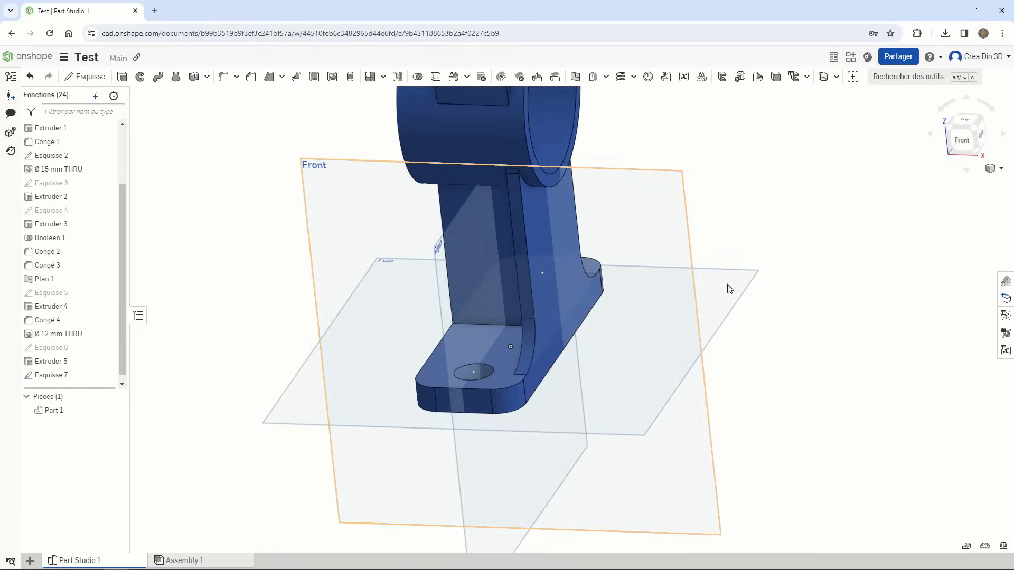
left_click(974, 131)
scroll(617, 303, "up", 5)
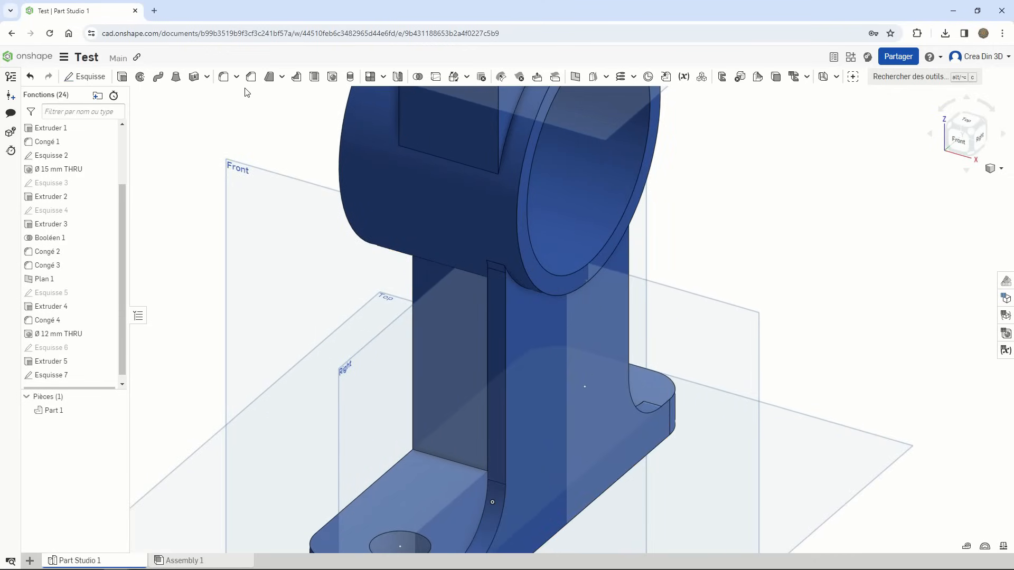
left_click(296, 76)
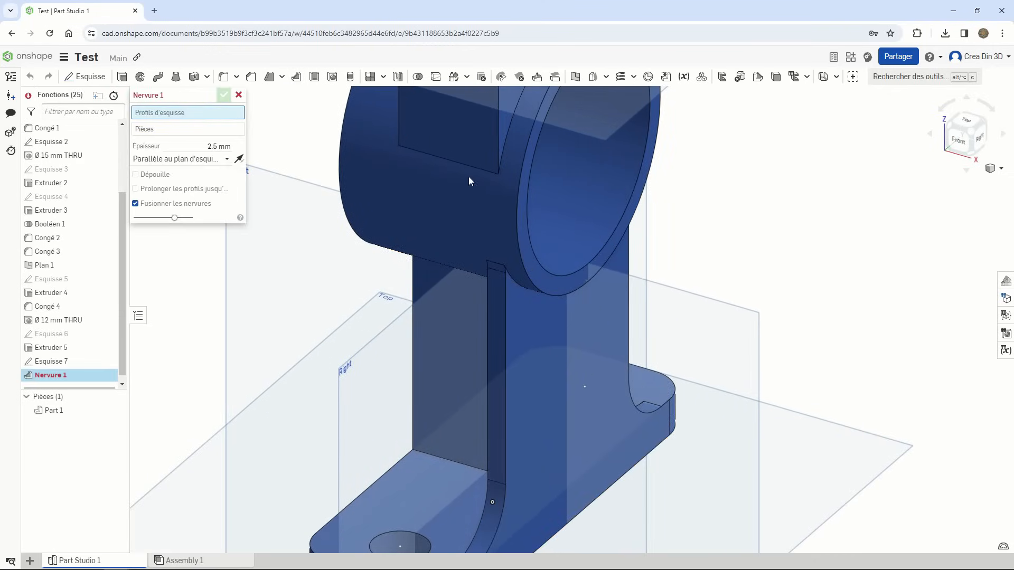
left_click(584, 321)
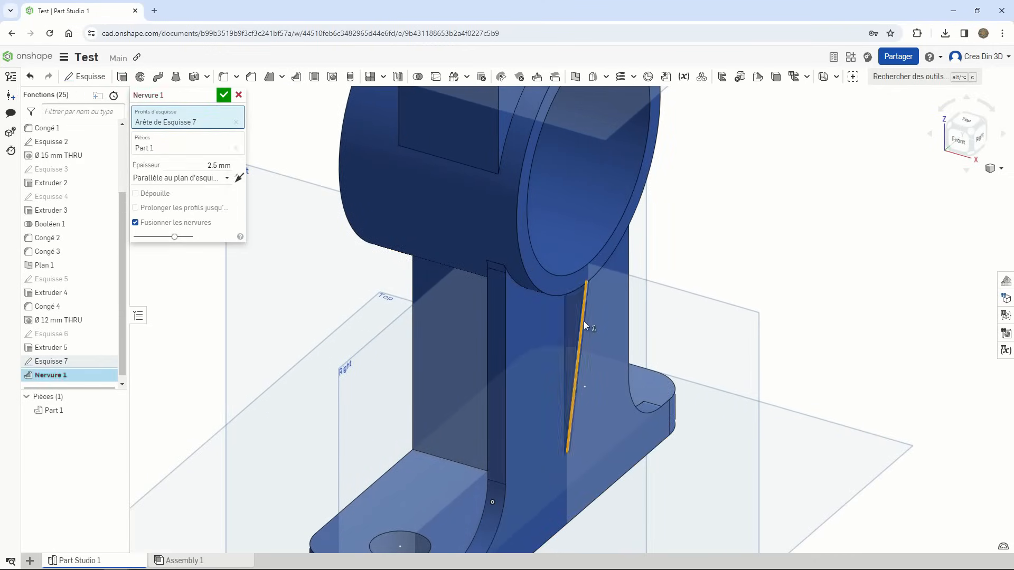
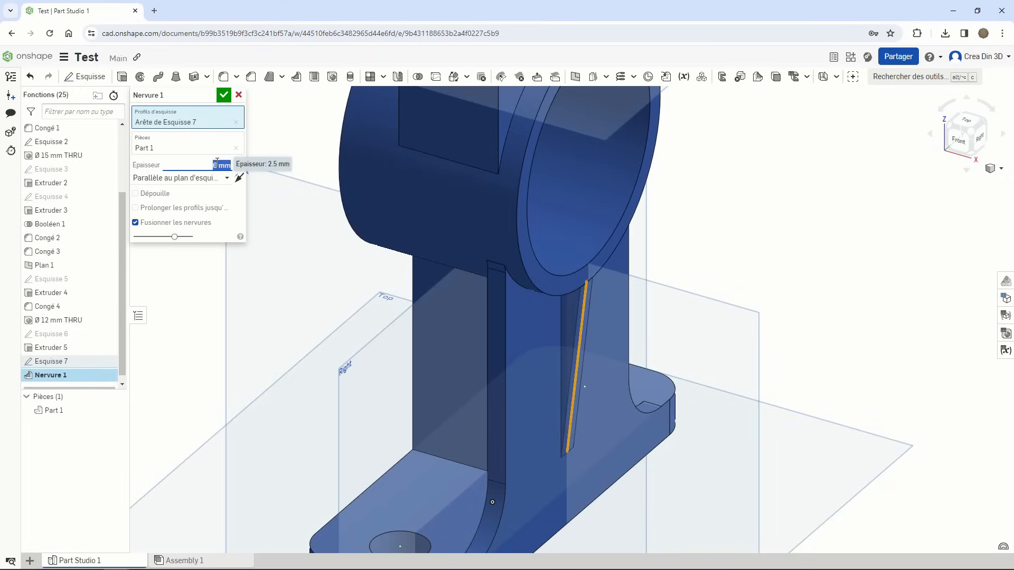
right_click_drag(661, 333, 658, 295)
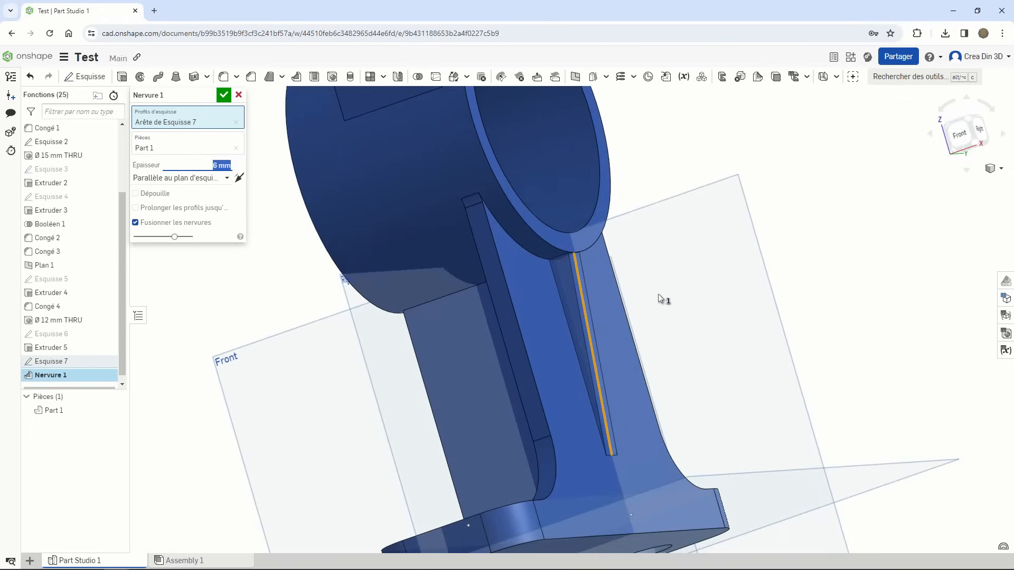
left_click(224, 95)
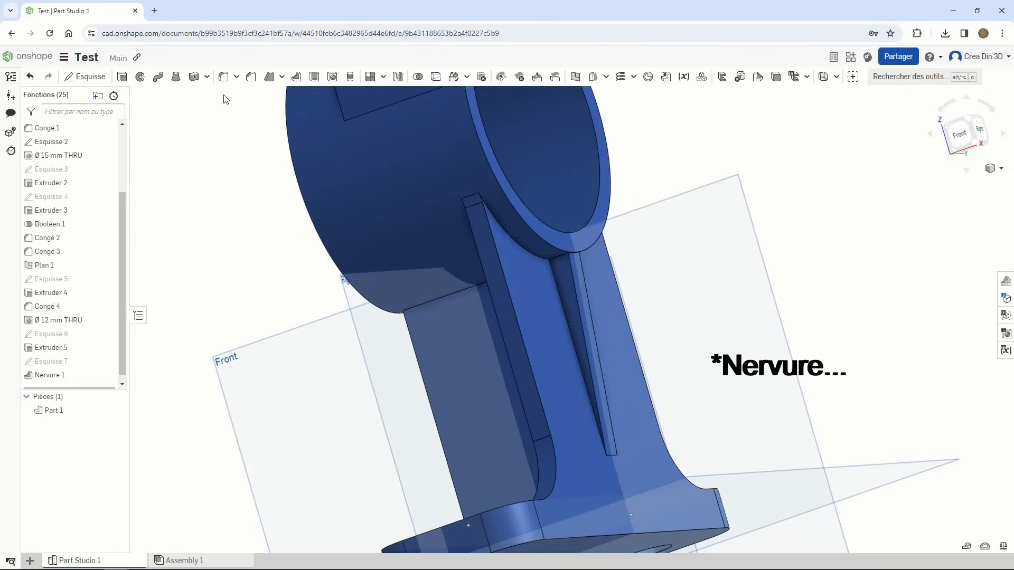
Step: Hide the Top, Front and Right planes and Plan 1 so only the bracket is displayed
scroll(423, 230, "up", 3)
scroll(449, 233, "down", 5)
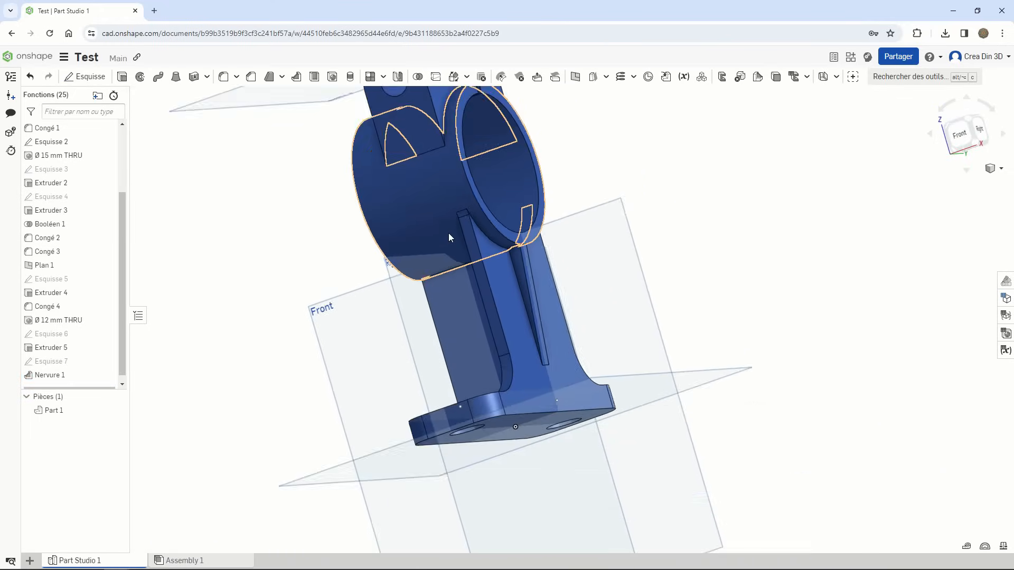
right_click_drag(675, 239, 686, 281)
right_click_drag(421, 401, 634, 296)
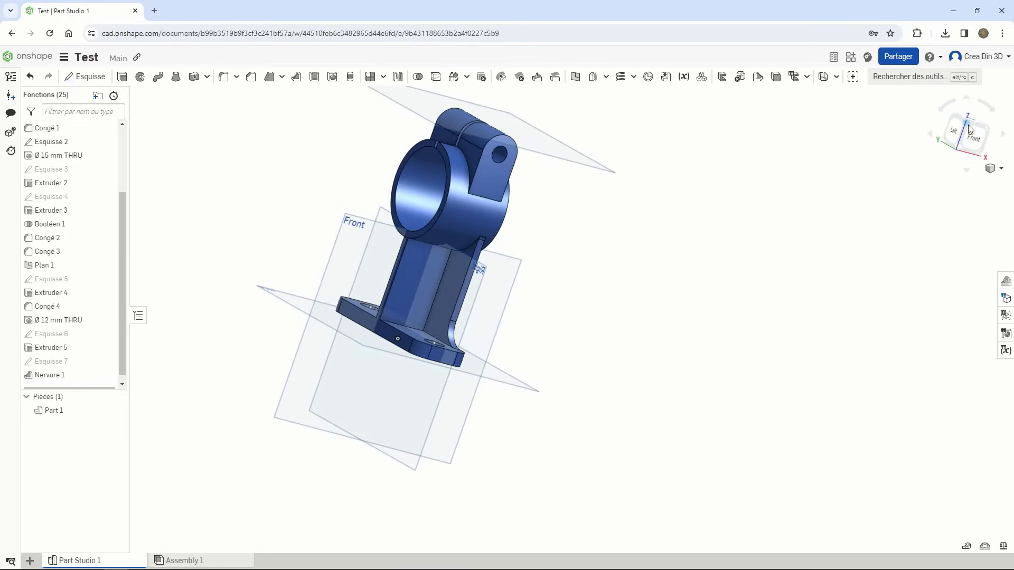
left_click(970, 130)
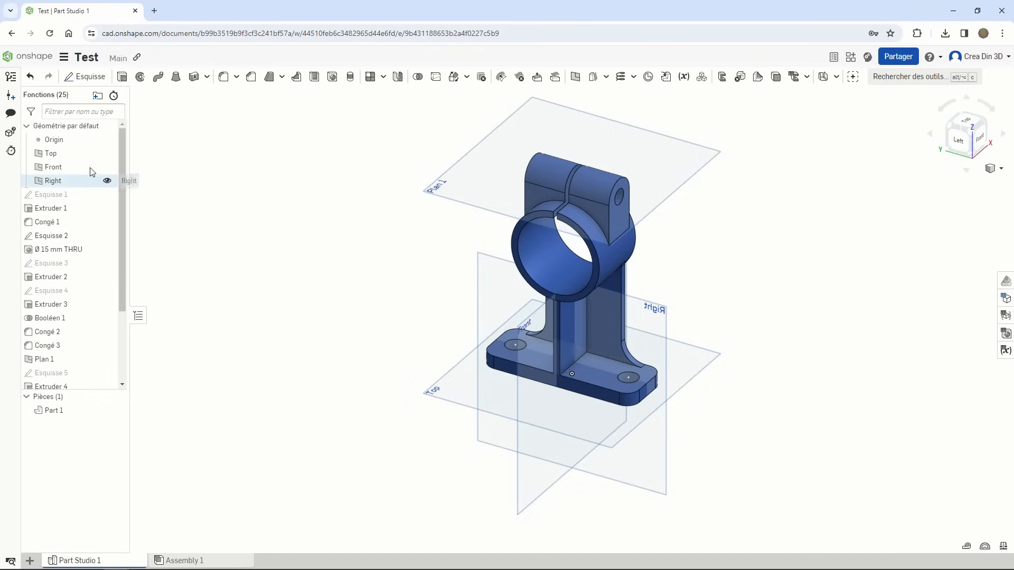
left_click(107, 153)
left_click(107, 167)
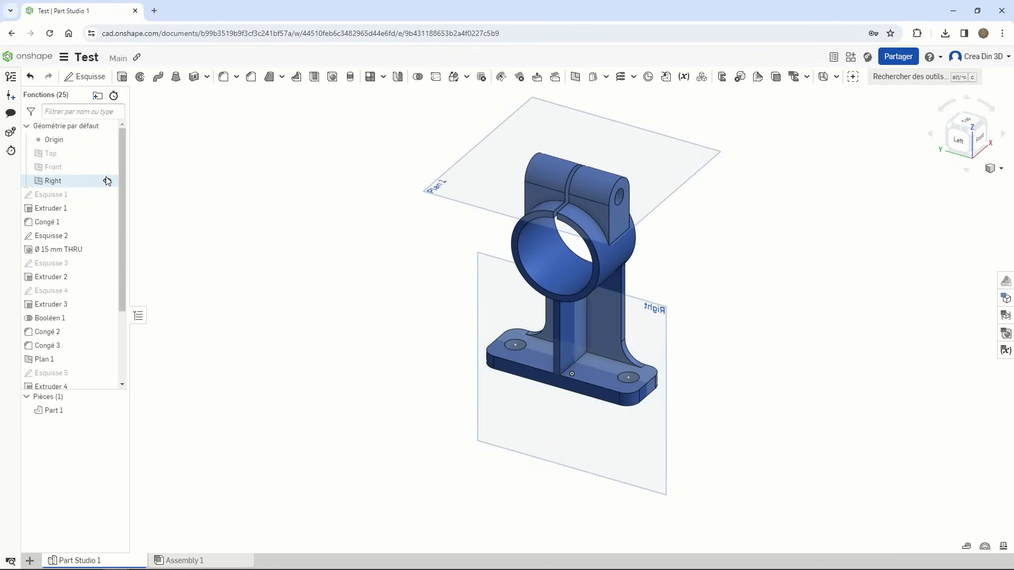
left_click(107, 181)
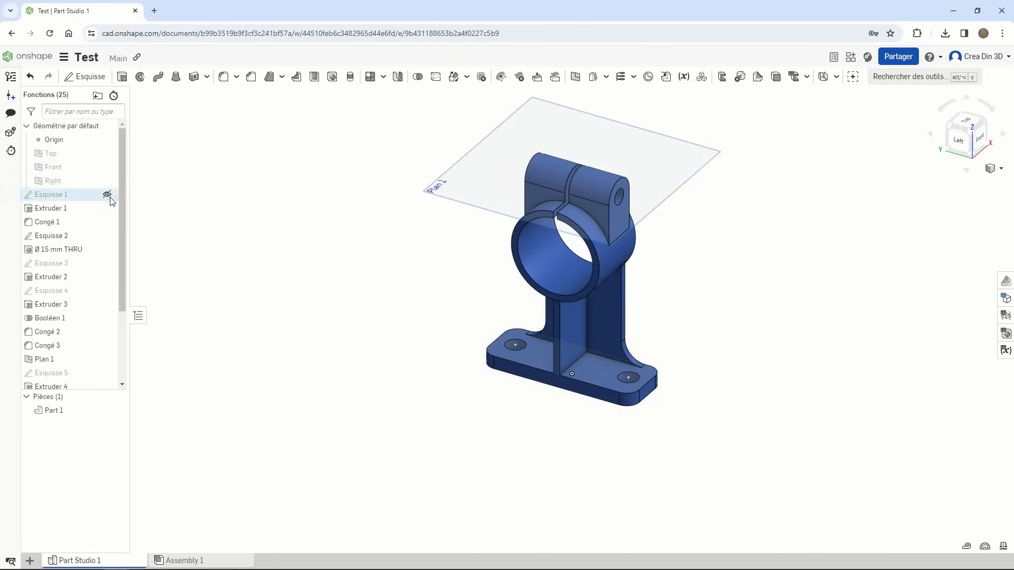
left_click(107, 359)
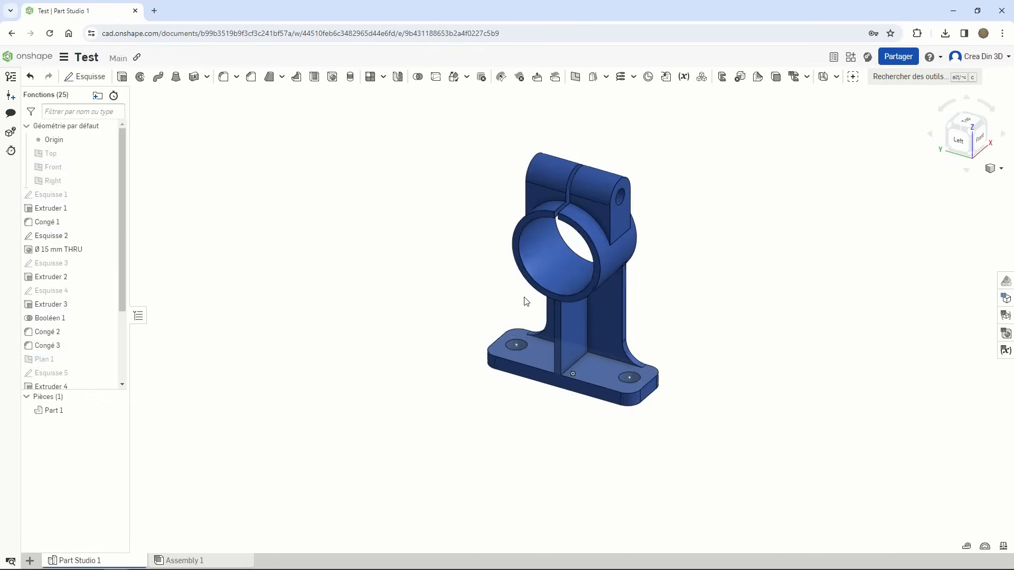
scroll(530, 299, "up", 3)
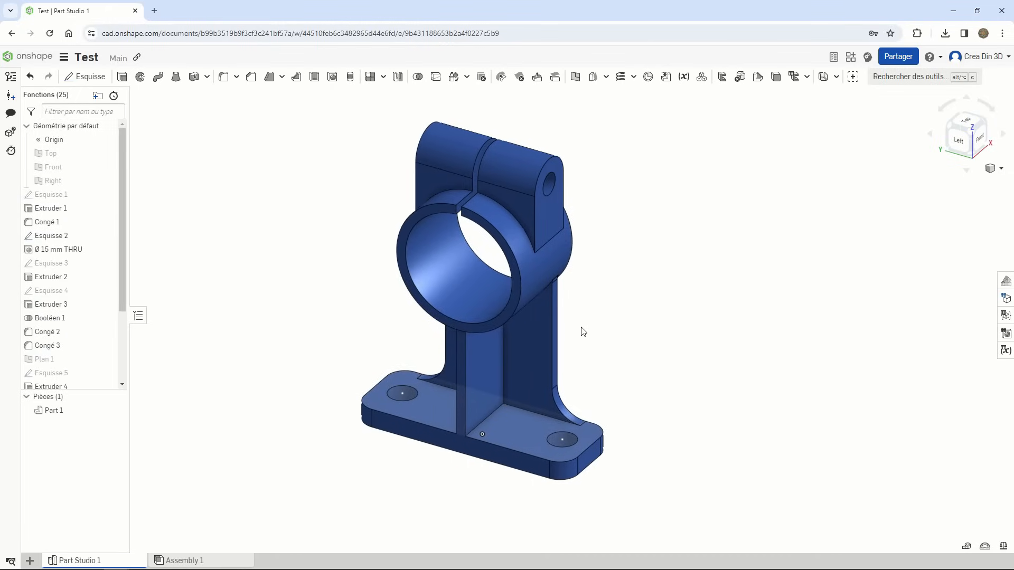
right_click_drag(581, 331, 614, 353)
right_click_drag(363, 352, 390, 457)
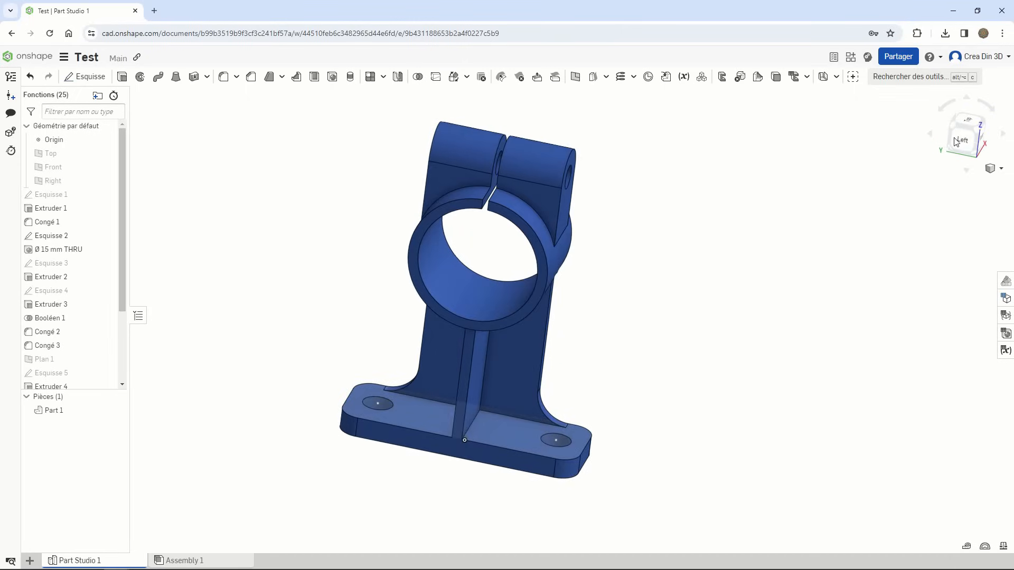
left_click(981, 132)
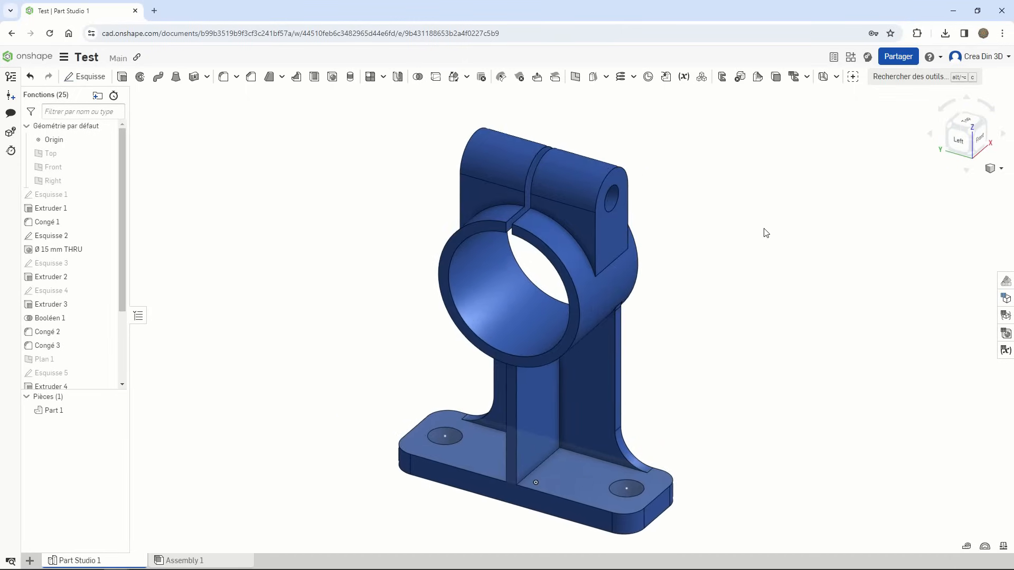